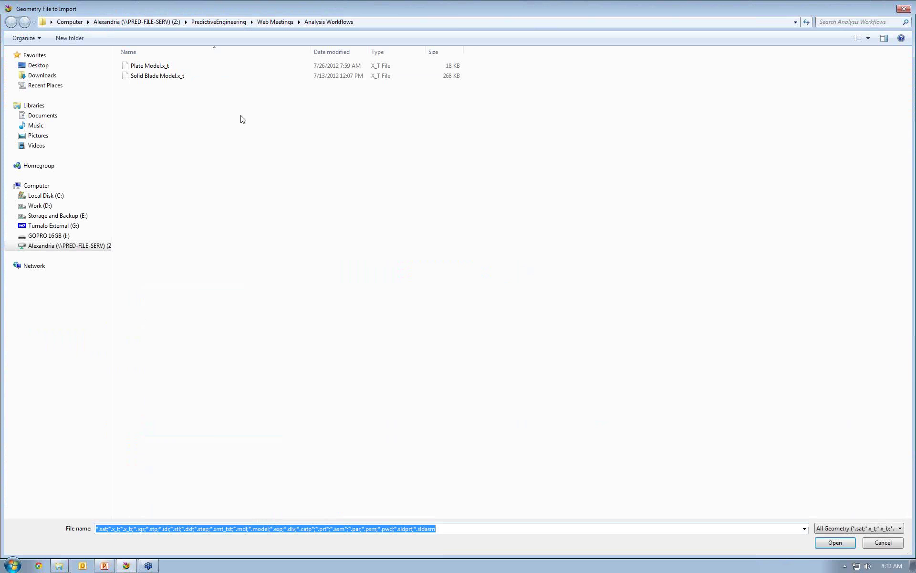
Step: Import the Solid Blade Model.x_t geometry with a scale factor of 39.37 and undock the Select toolbar
double_click(150, 76)
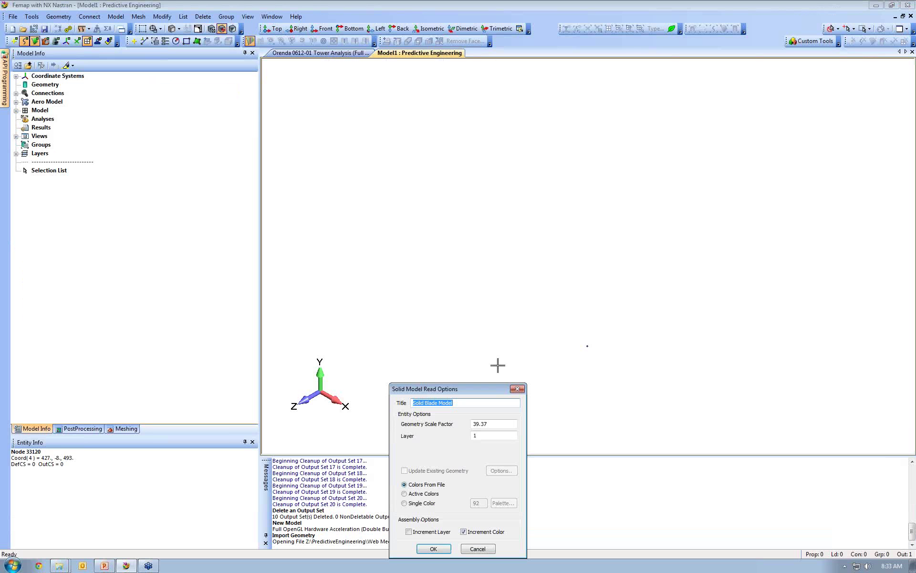
left_click(434, 549)
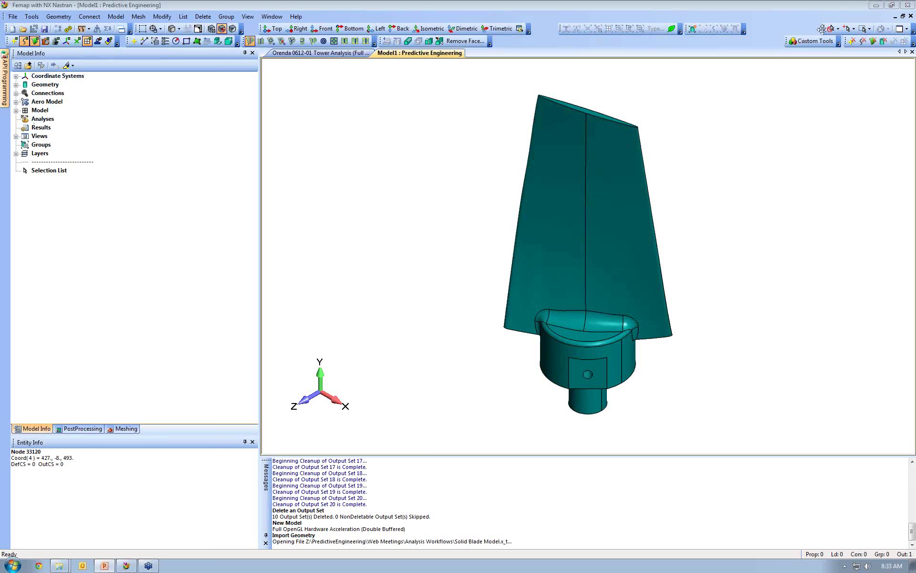
left_click_drag(829, 30, 824, 76)
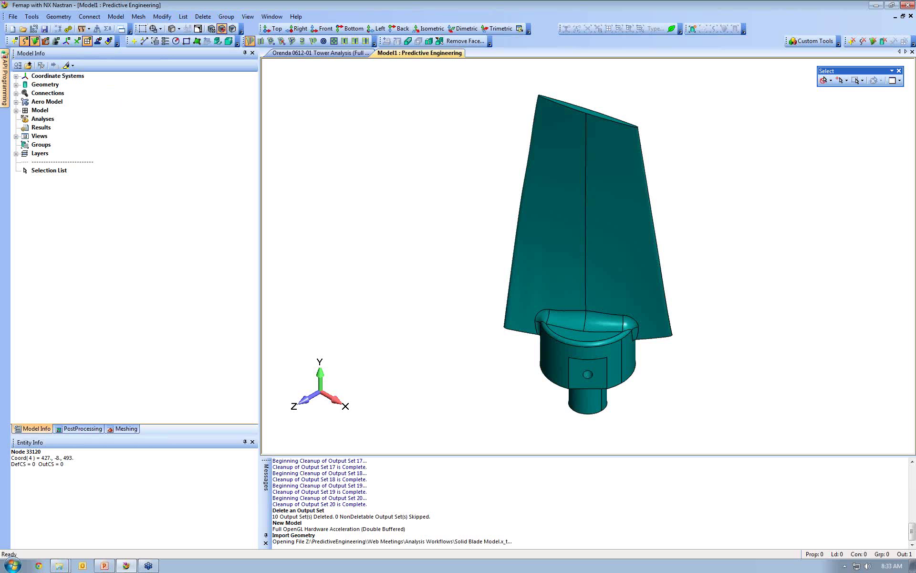
key("alt+Tab")
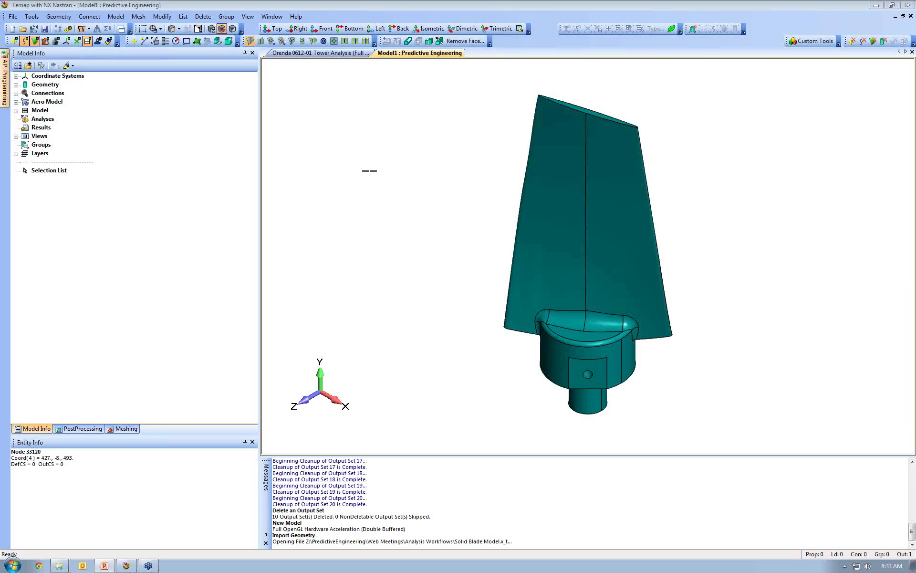
Step: Create an isotropic material by loading Titanium, Pure from the material library
left_click(117, 18)
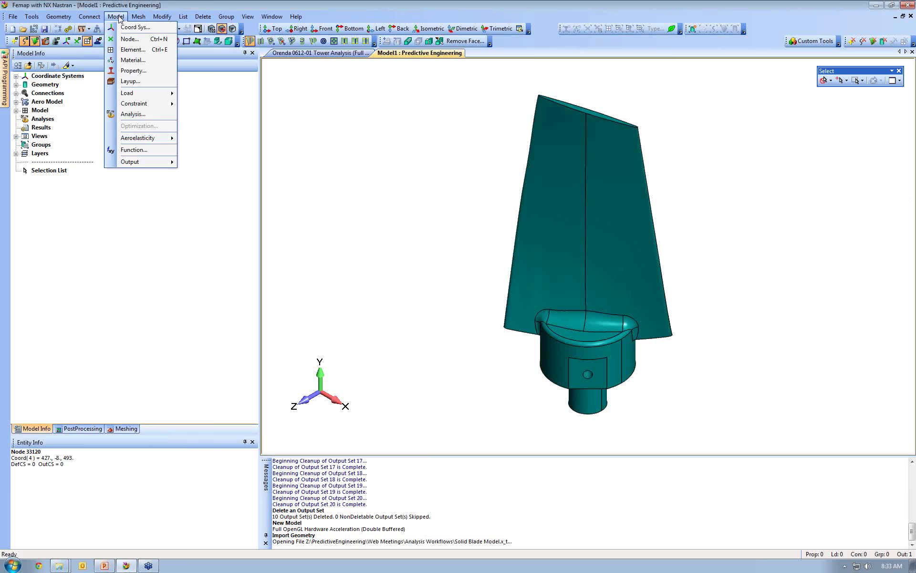
left_click(133, 60)
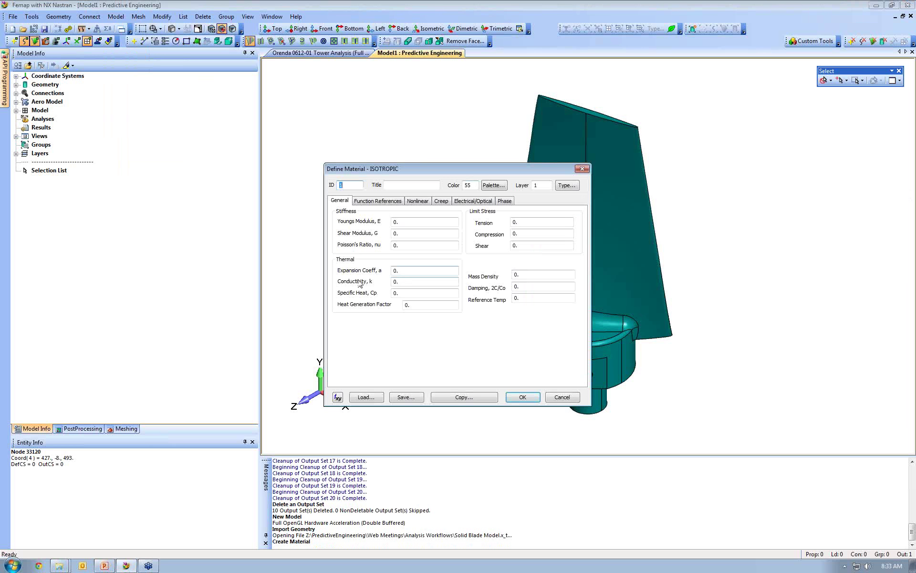
left_click(362, 398)
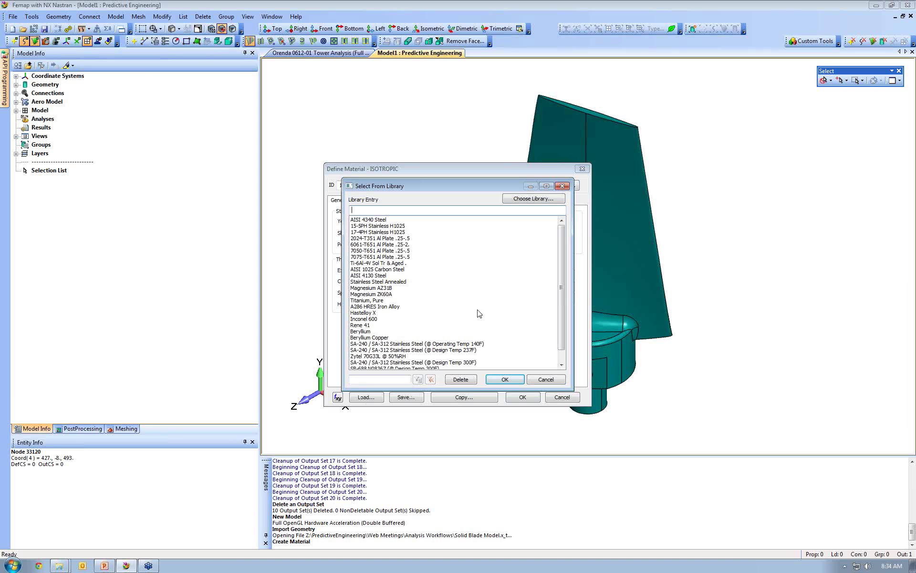
left_click(382, 301)
left_click(516, 382)
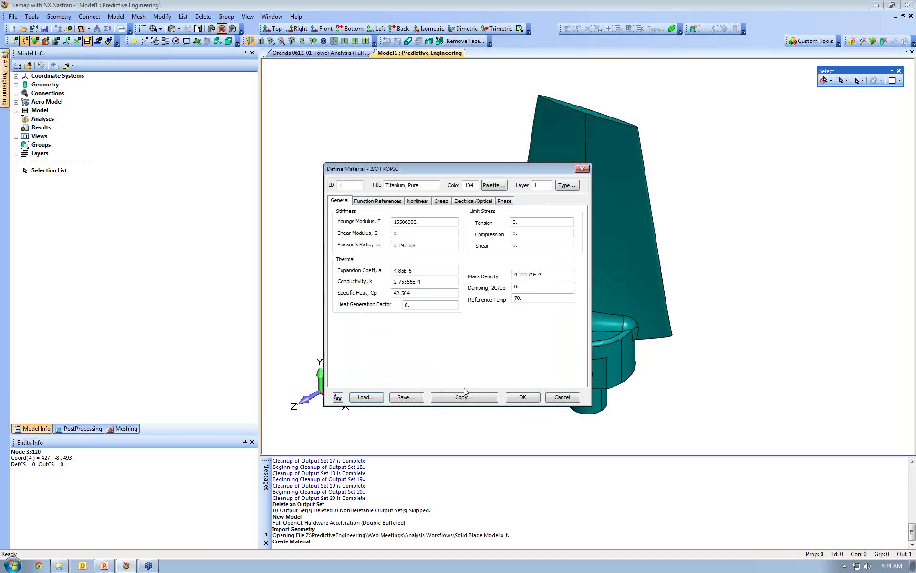
left_click(529, 398)
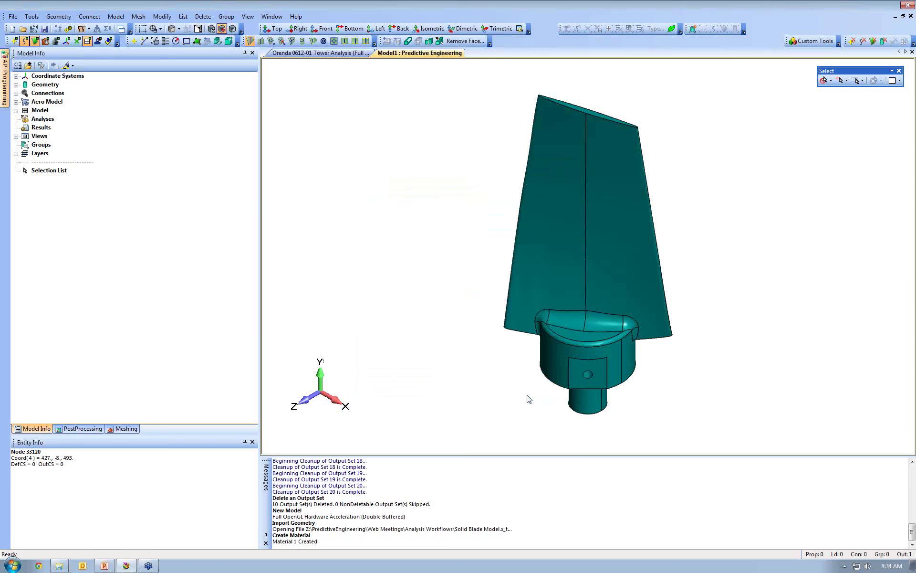
left_click_drag(428, 184, 390, 111)
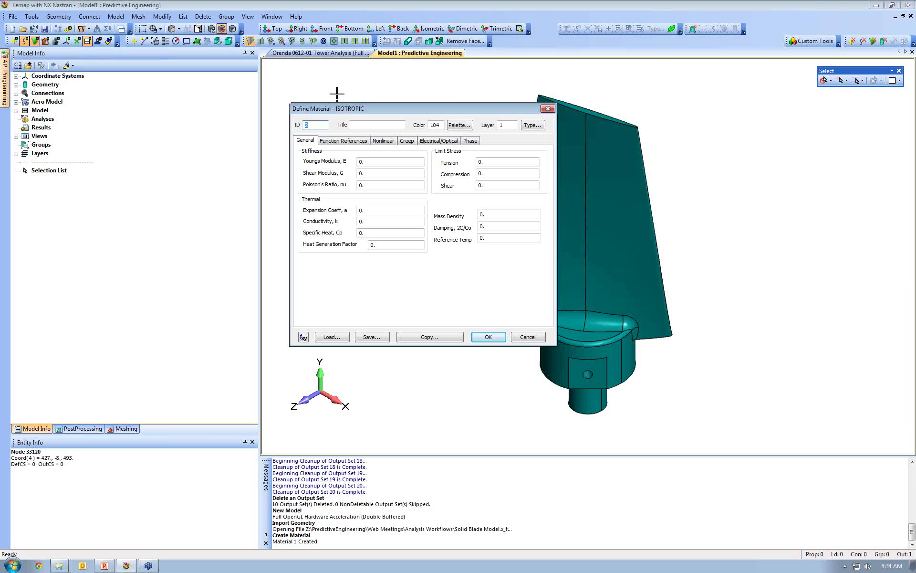
left_click(548, 110)
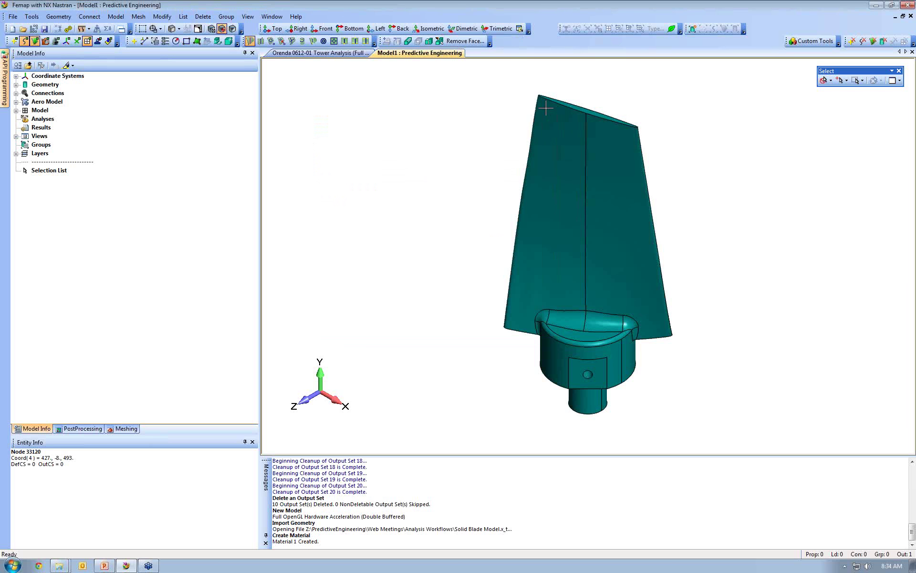
Step: Create a solid element property titled Blade that uses the Titanium, Pure material
left_click(118, 18)
left_click(136, 71)
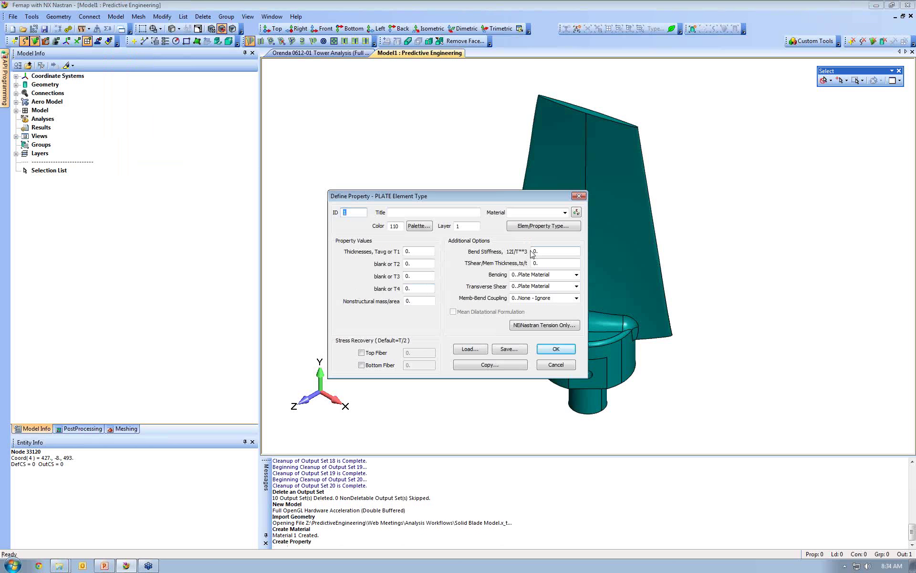
left_click(545, 227)
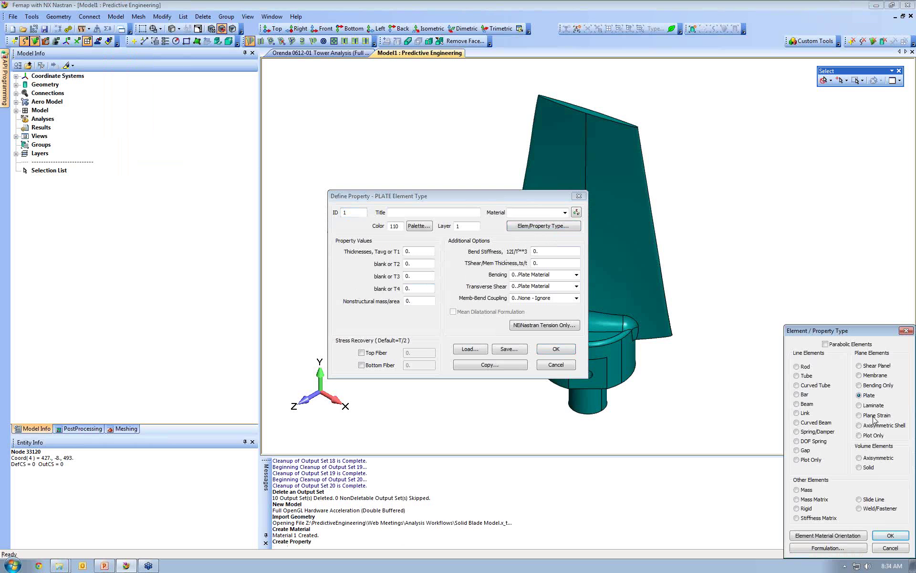
left_click(866, 468)
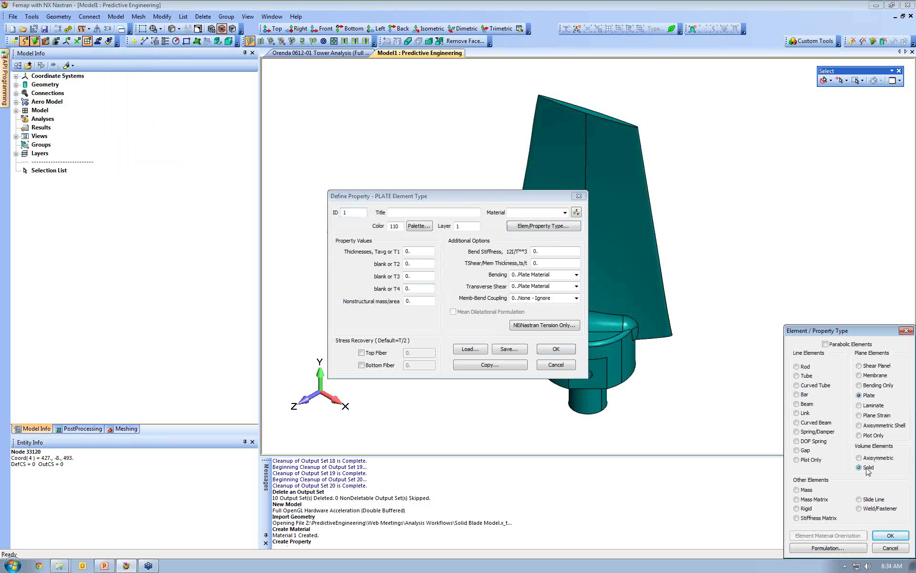
left_click(891, 535)
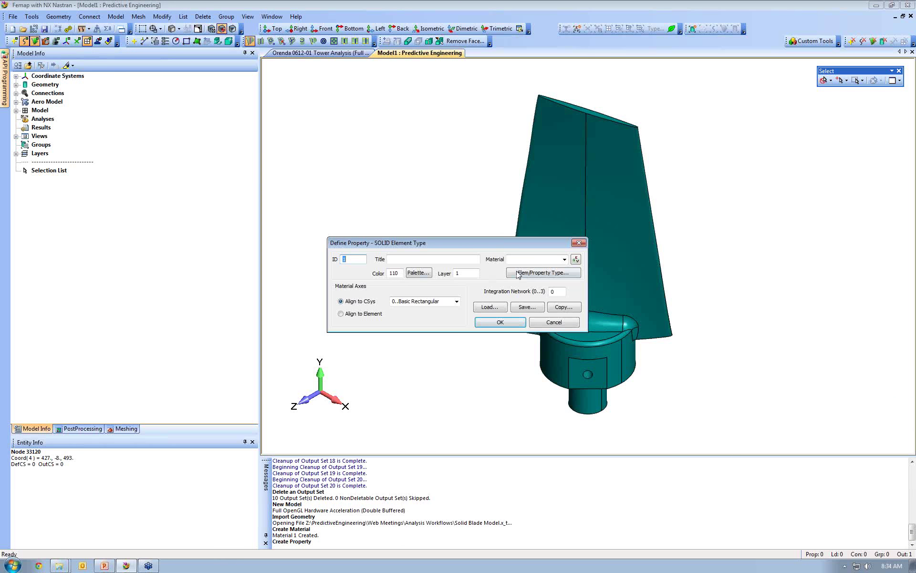
left_click(564, 259)
left_click(550, 268)
left_click(408, 260)
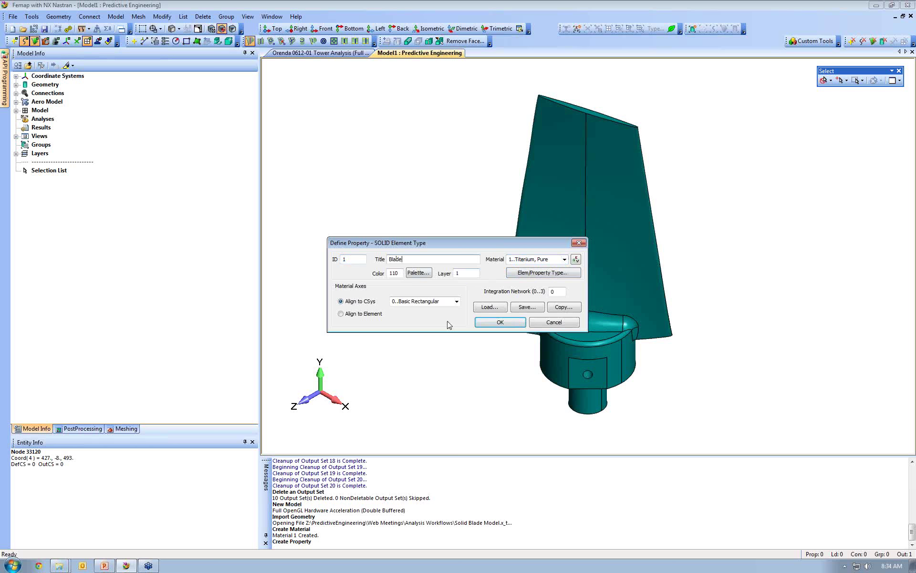
left_click(491, 322)
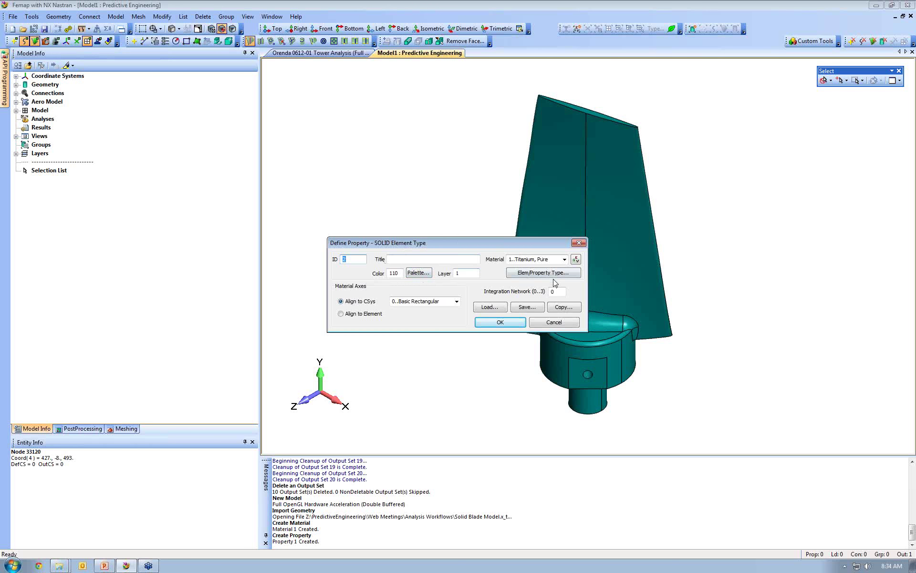
left_click(578, 244)
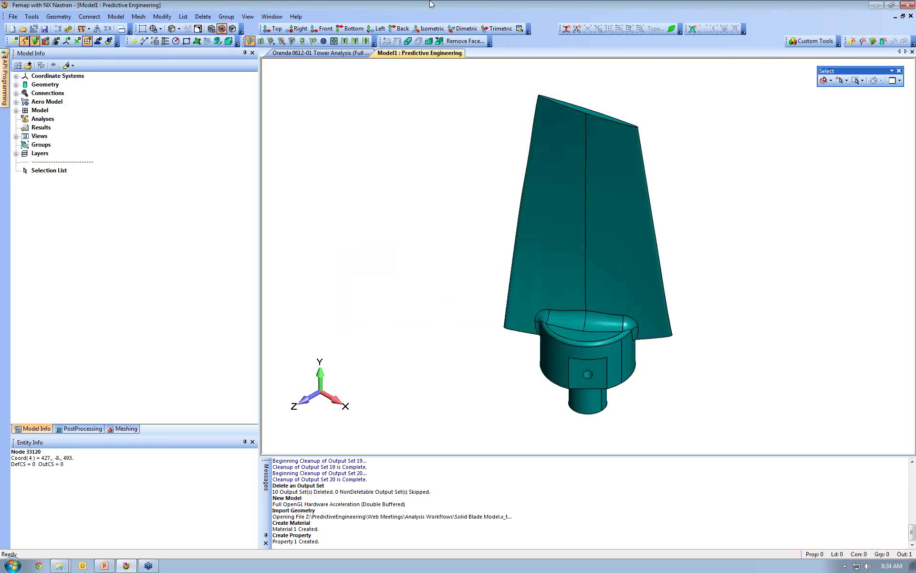
Step: Apply automatic tet mesh sizing to the whole blade solid
left_click(139, 17)
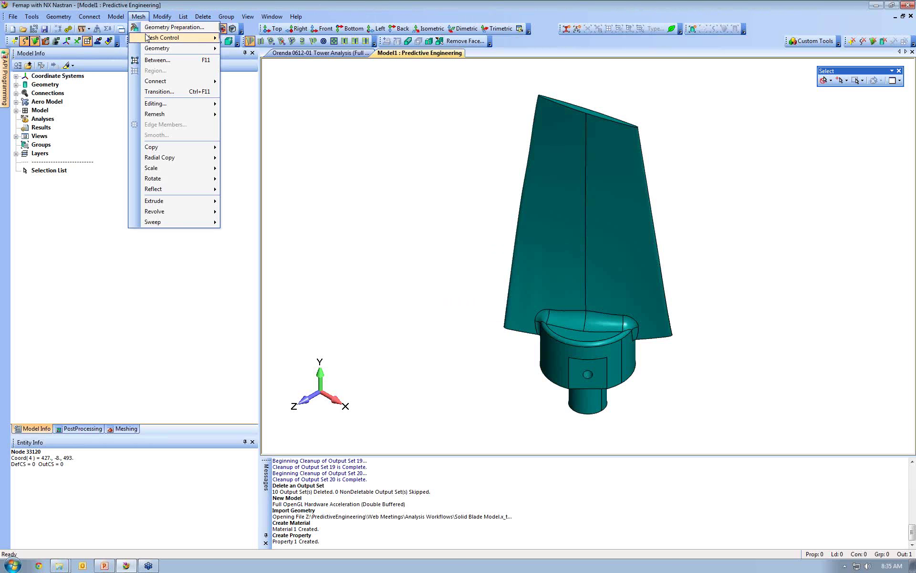
mouse_move(147, 37)
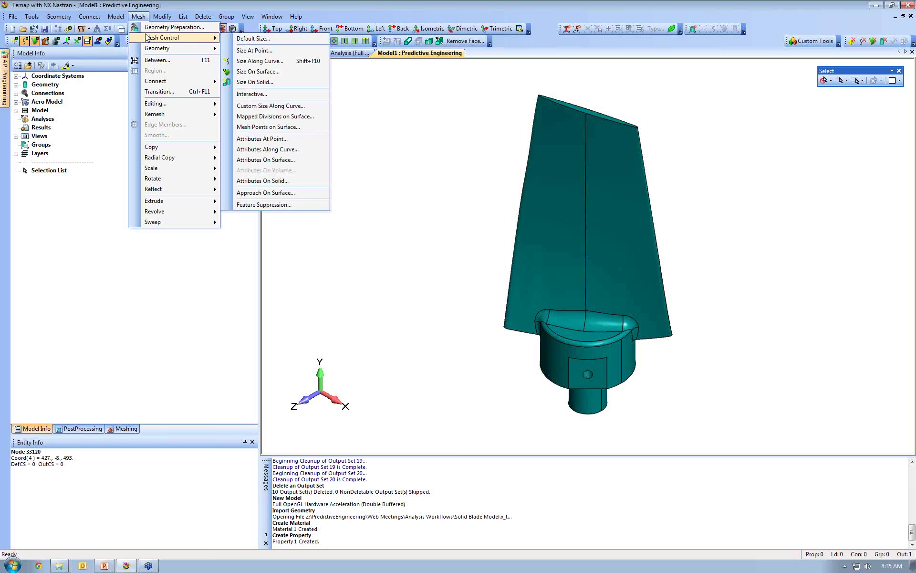
left_click(254, 82)
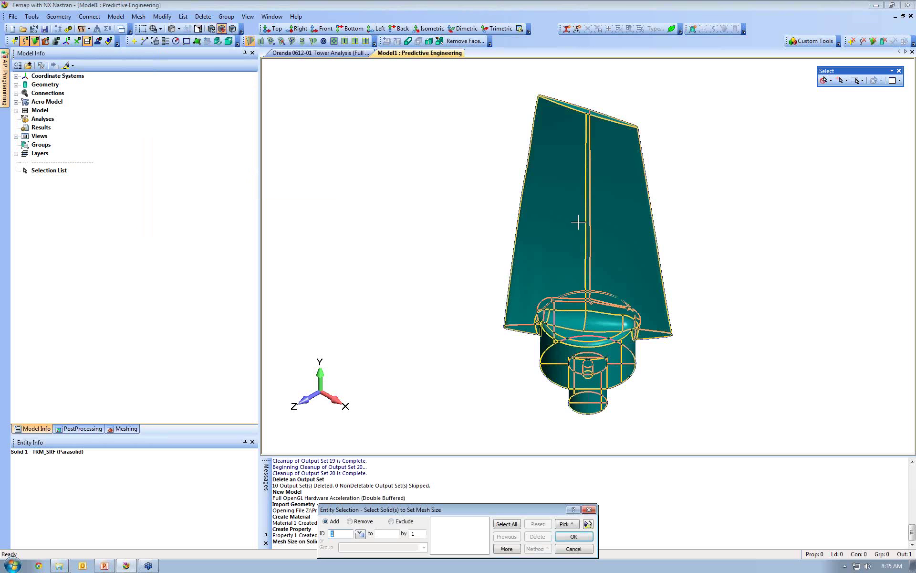
left_click(578, 222)
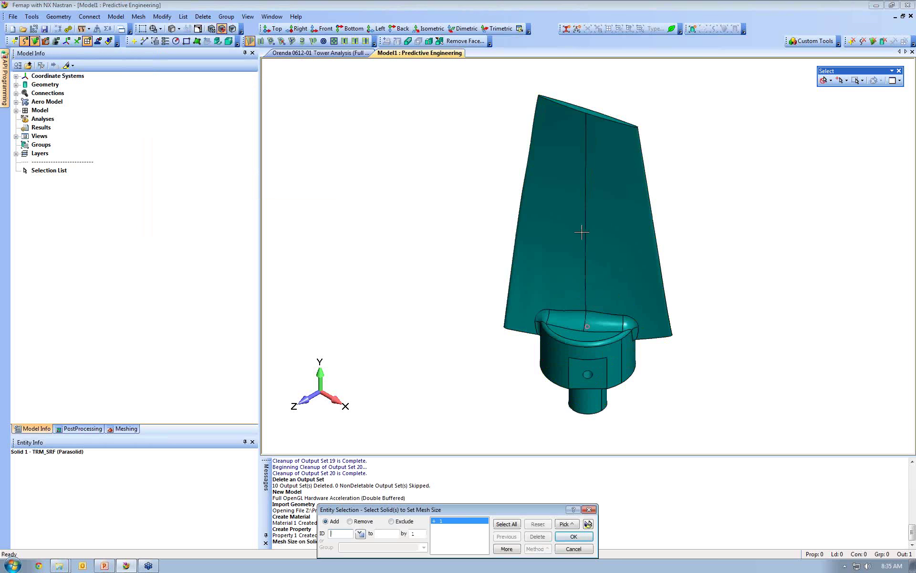
left_click(571, 537)
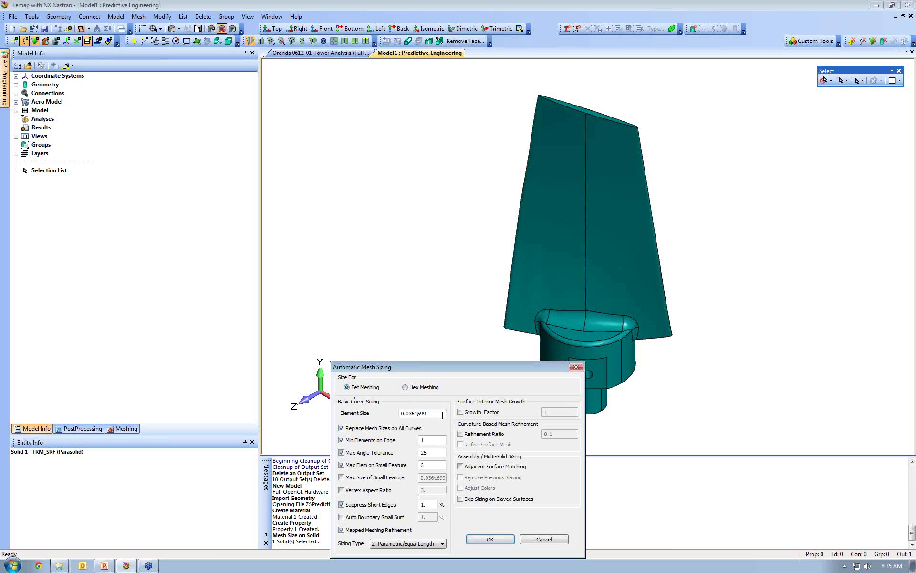
left_click(498, 545)
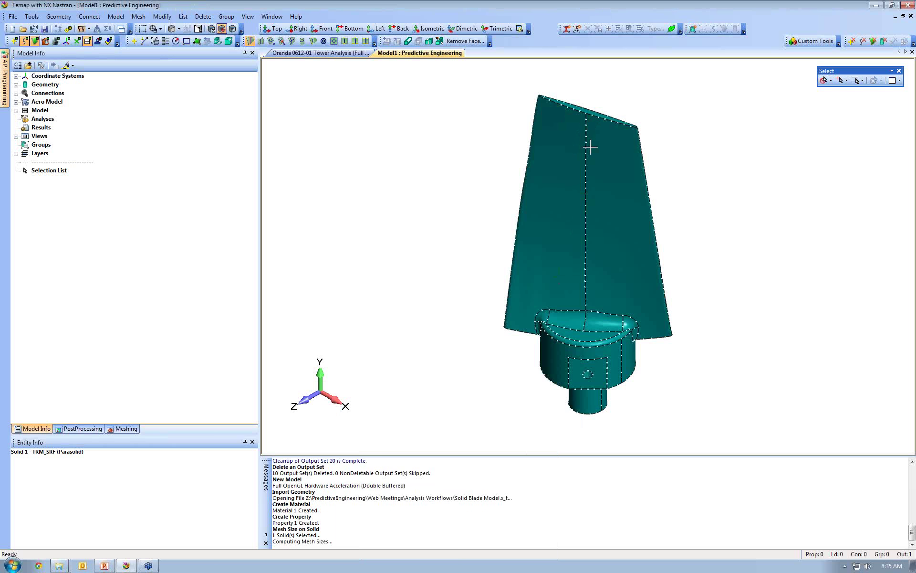
Step: Mesh the blade solid with tetrahedral elements using the Blade property, mapped meshing and midside nodes
middle_click_drag(609, 238, 450, 315)
middle_click_drag(565, 242, 670, 314)
scroll(625, 283, "up", 5)
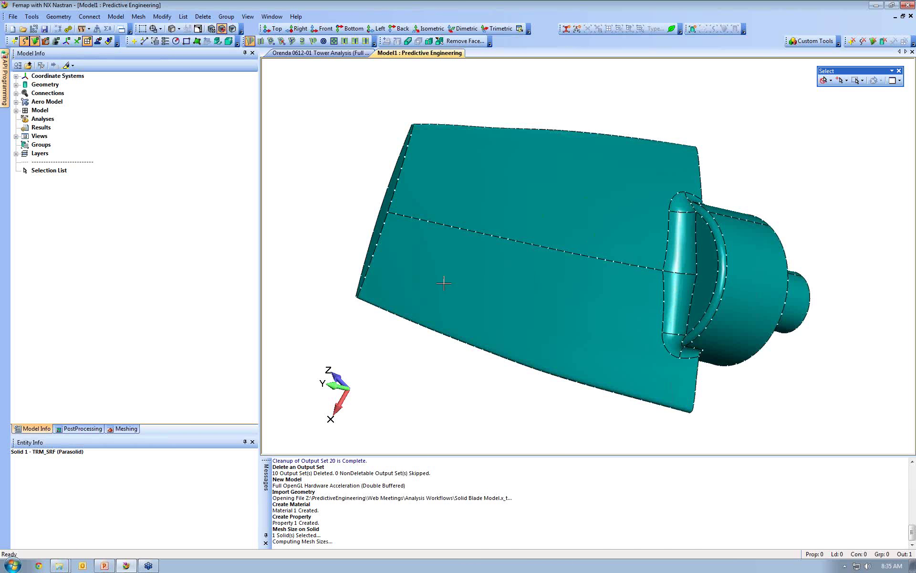
left_click(140, 17)
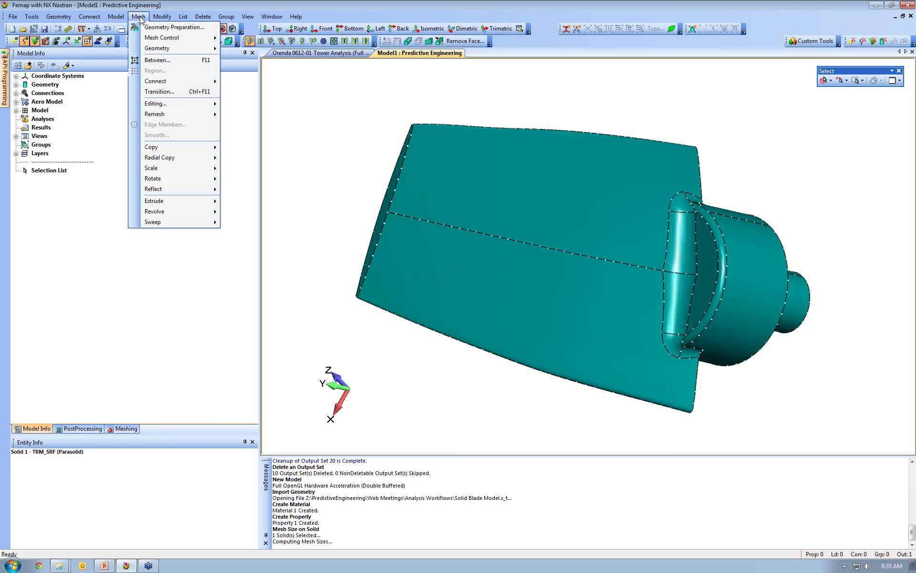
mouse_move(155, 49)
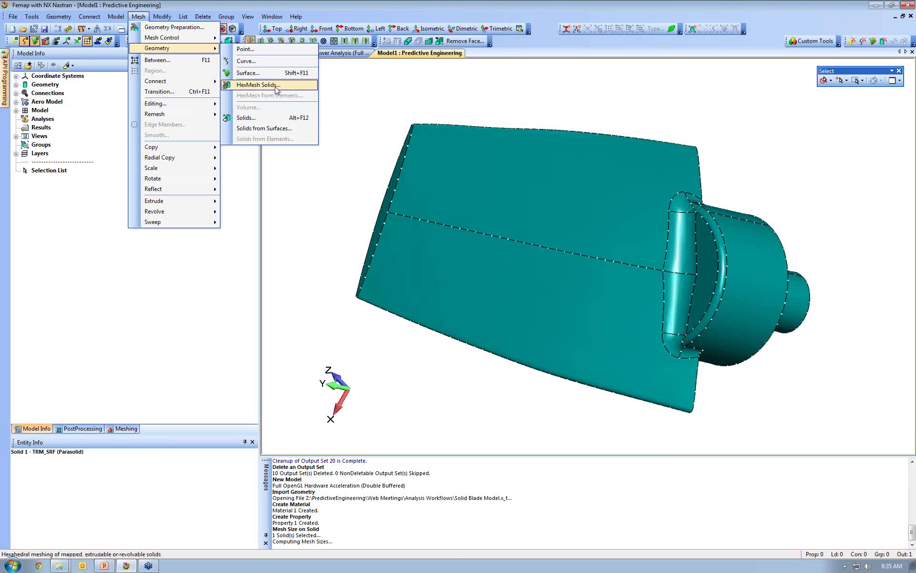
left_click(241, 119)
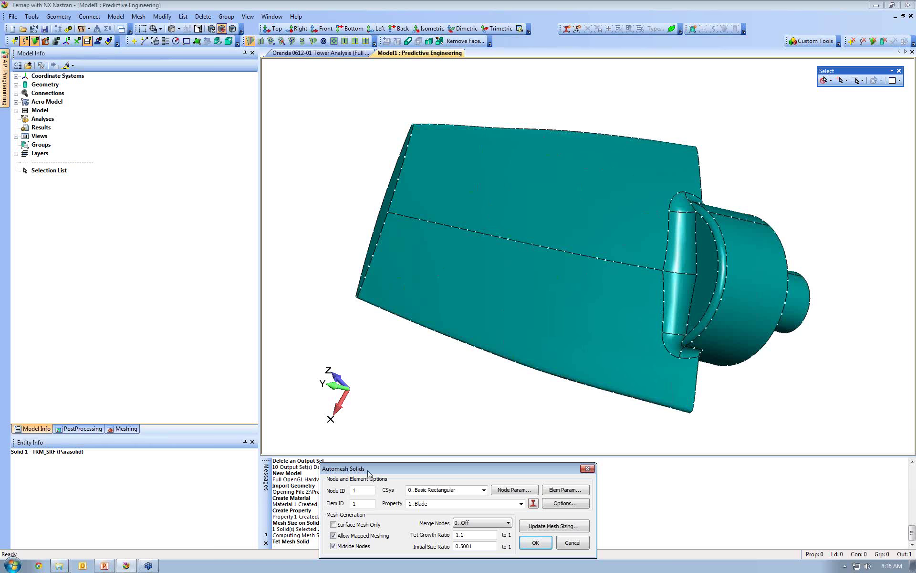
left_click_drag(371, 474, 340, 353)
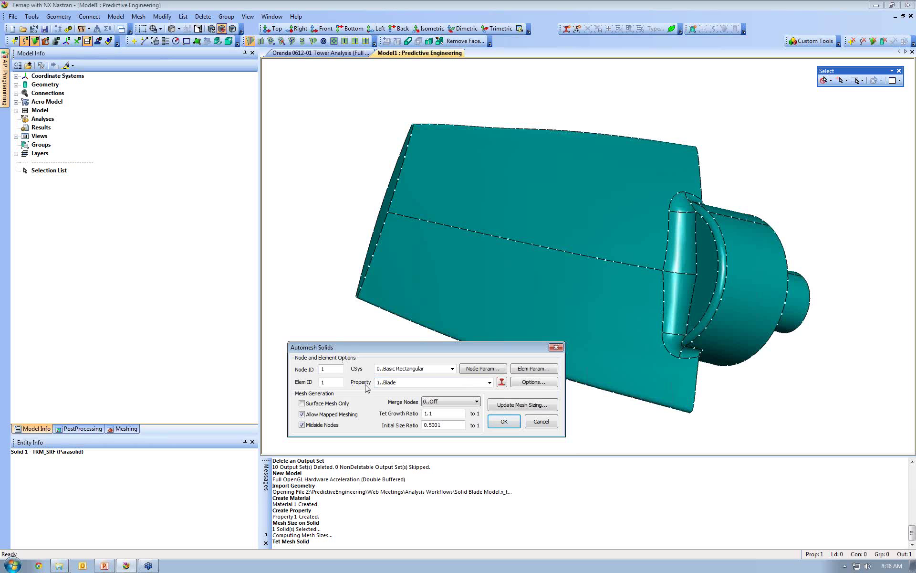
left_click(504, 423)
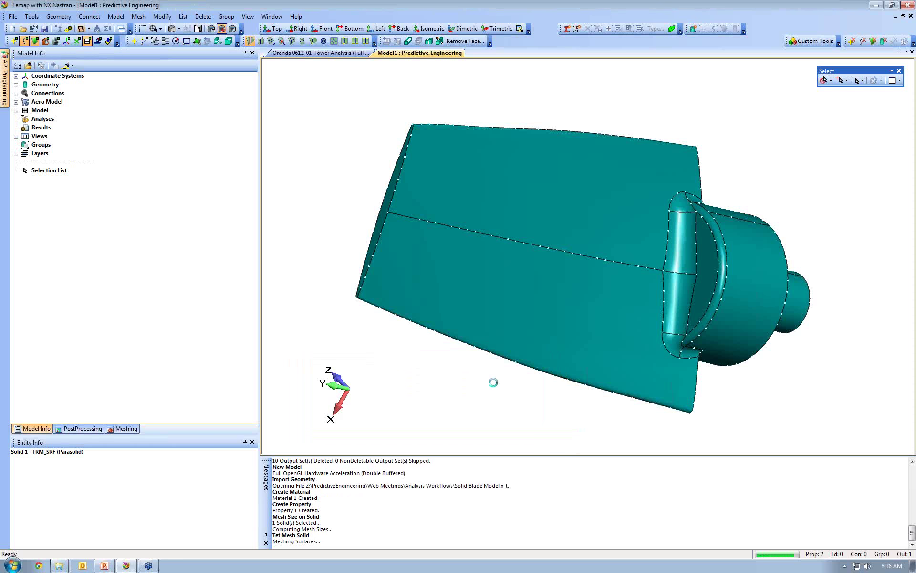
Step: Hide all geometry entities and turn on the display of constraints, keeping the mesh elements shown
middle_click_drag(397, 251, 511, 307)
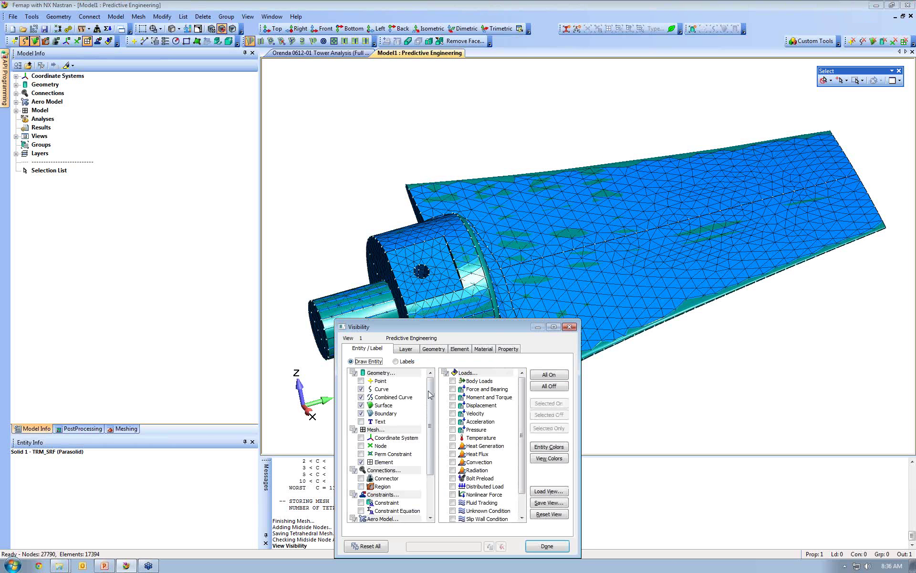
left_click_drag(459, 321, 241, 83)
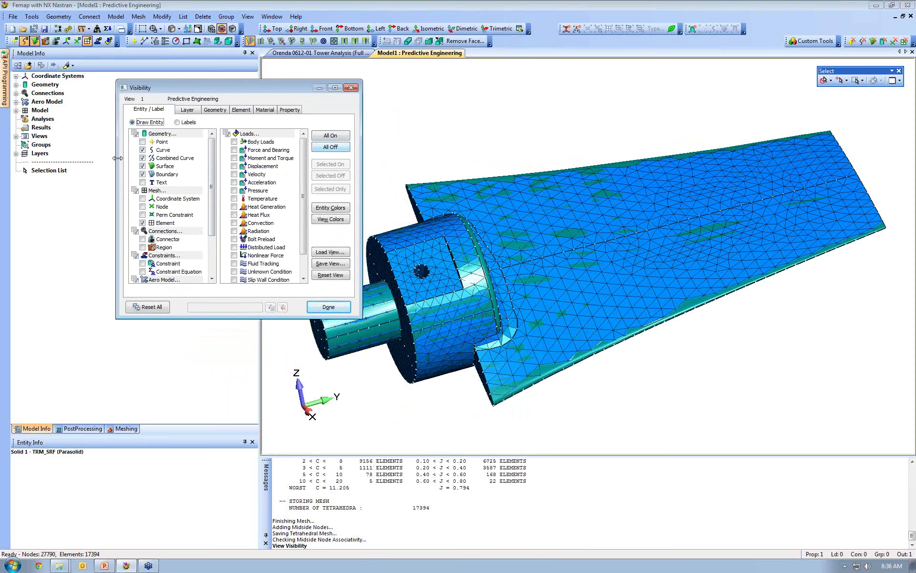
left_click(136, 134)
left_click(136, 134)
middle_click_drag(579, 293, 516, 308)
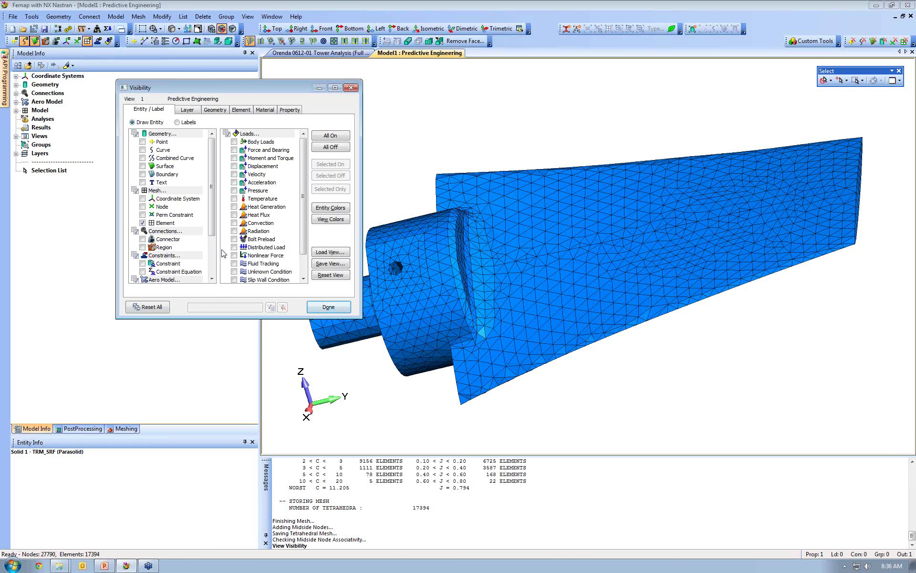
left_click(136, 256)
left_click(329, 308)
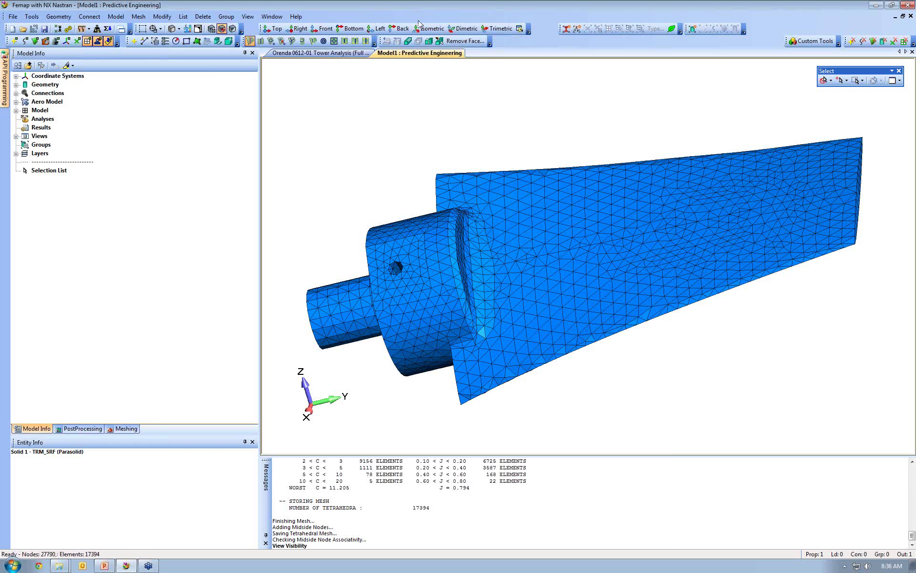
Step: Start a load on surfaces and create a load set titled Pressure Load for it
left_click(117, 18)
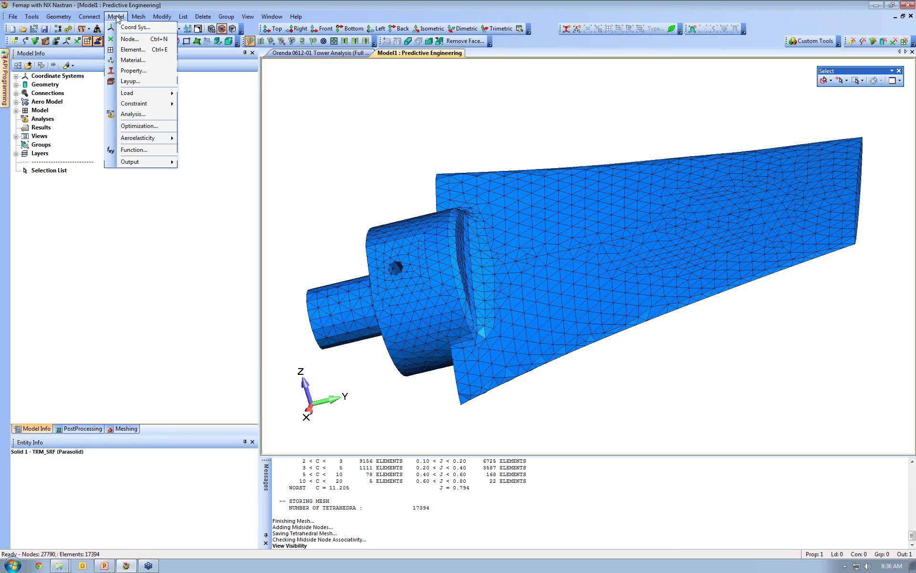
mouse_move(148, 94)
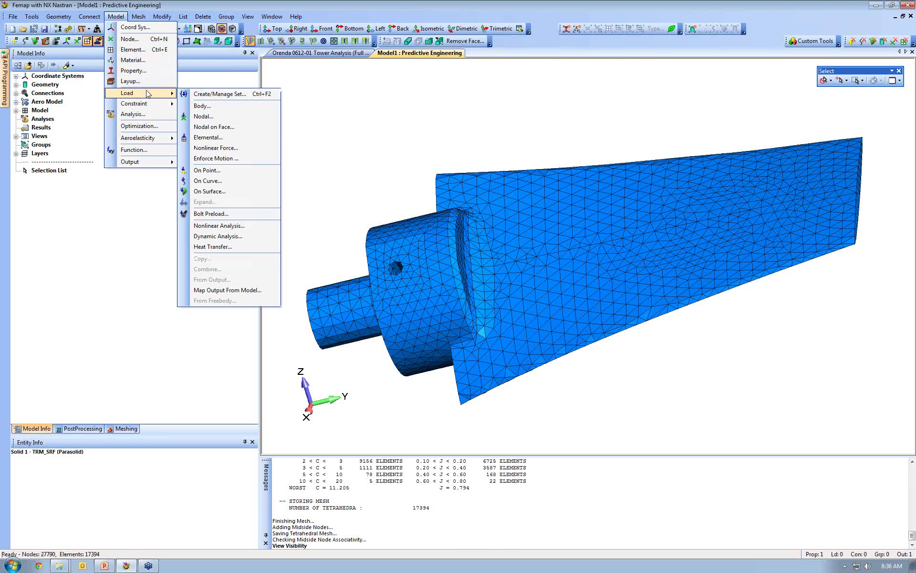
left_click(210, 192)
left_click_drag(435, 500, 363, 121)
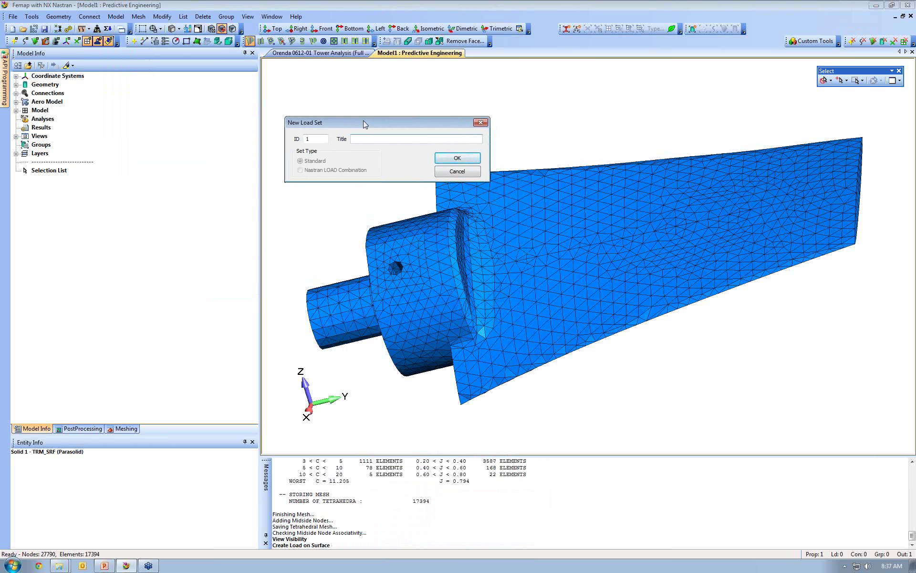
type("Pressure Load")
left_click(447, 159)
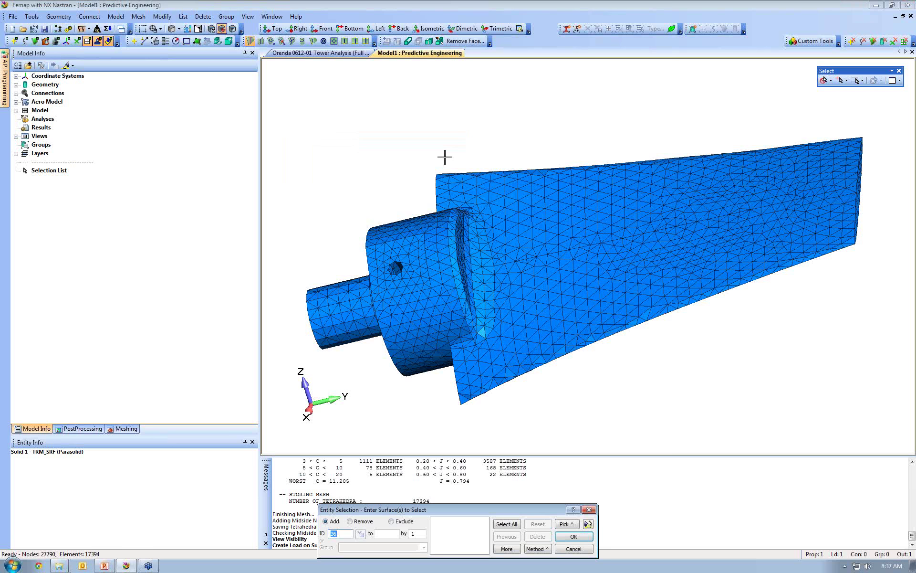
Step: Select the two large adjoining surfaces on one side of the blade for the load, using Pick Front and highlighting to check the selection
left_click_drag(470, 510, 398, 102)
mouse_move(593, 223)
middle_mouse_down()
mouse_move(571, 203)
mouse_move(584, 221)
middle_mouse_up()
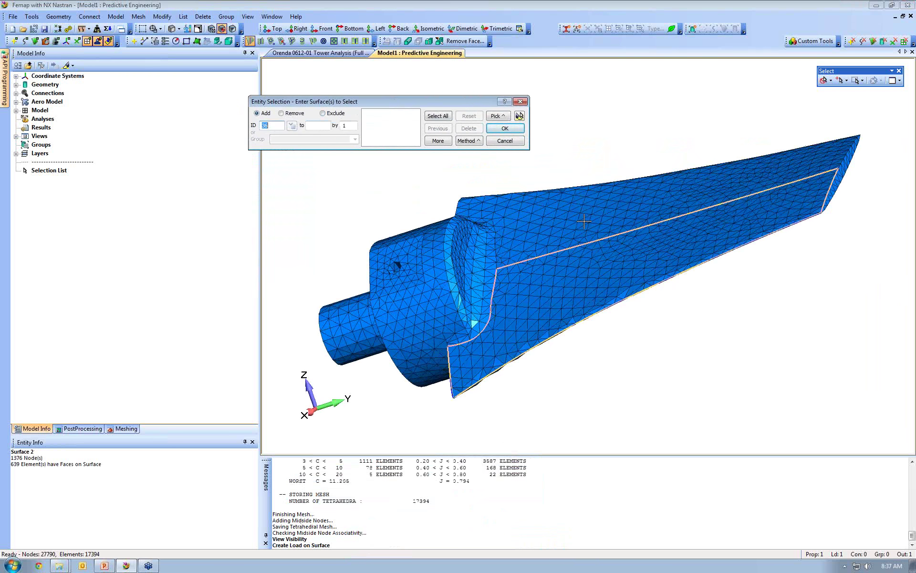
right_click(638, 205)
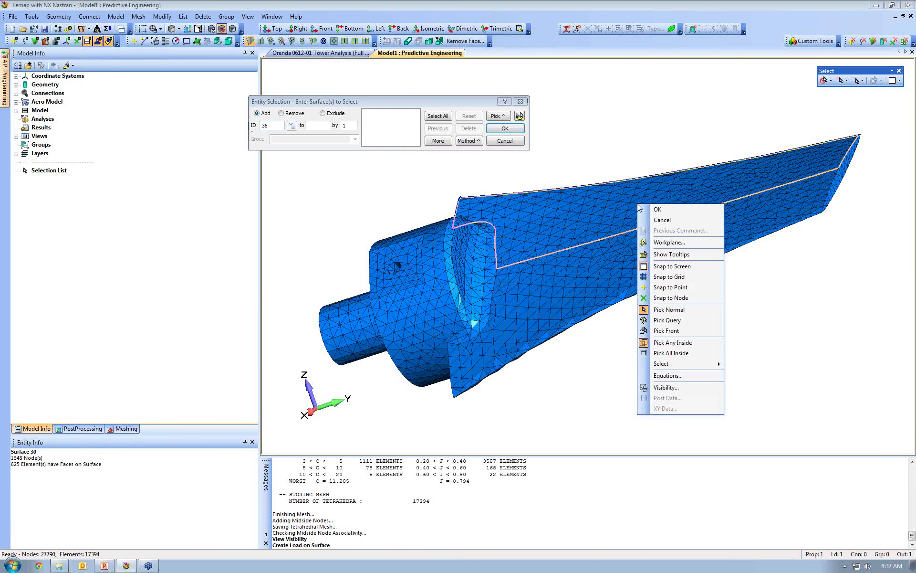
left_click(671, 331)
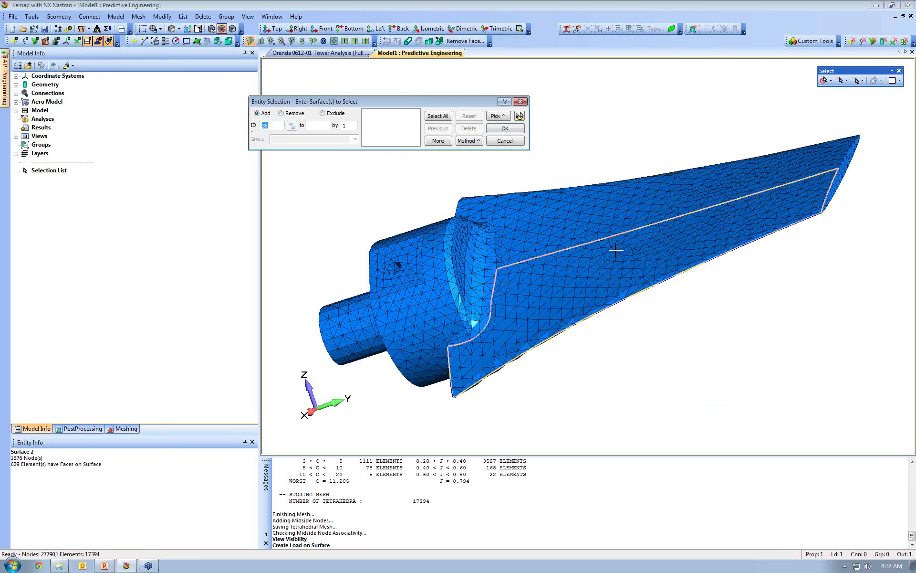
left_click(580, 220)
left_click(580, 260)
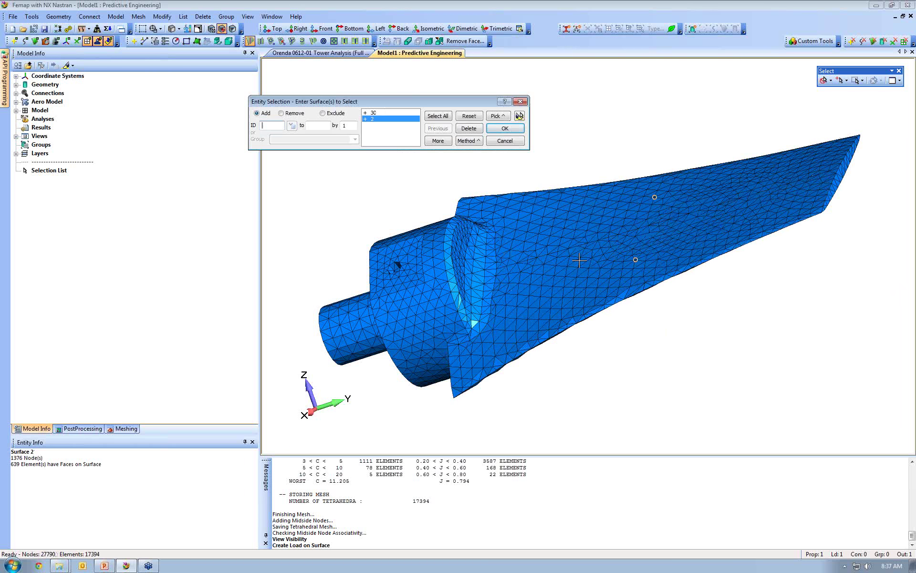
left_click(520, 116)
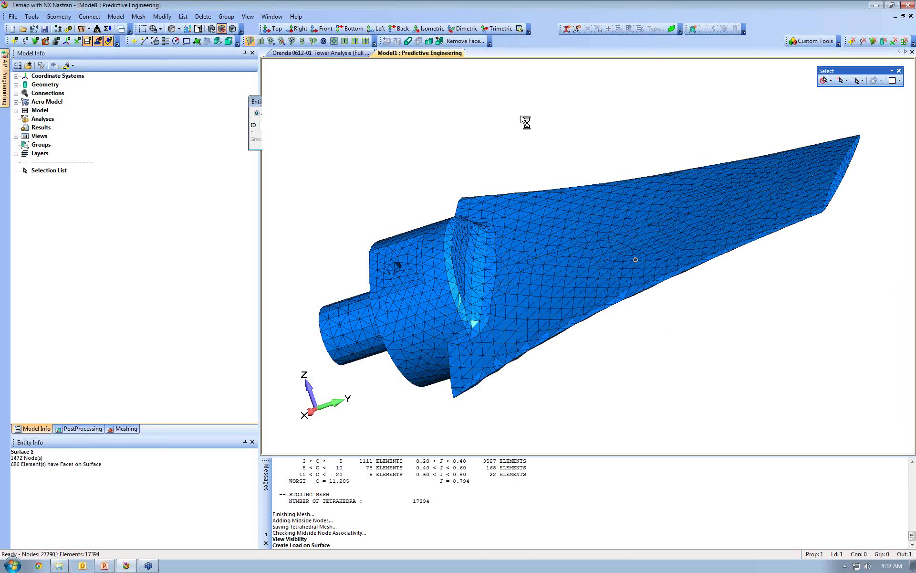
middle_click_drag(613, 198, 617, 225)
left_click(575, 536)
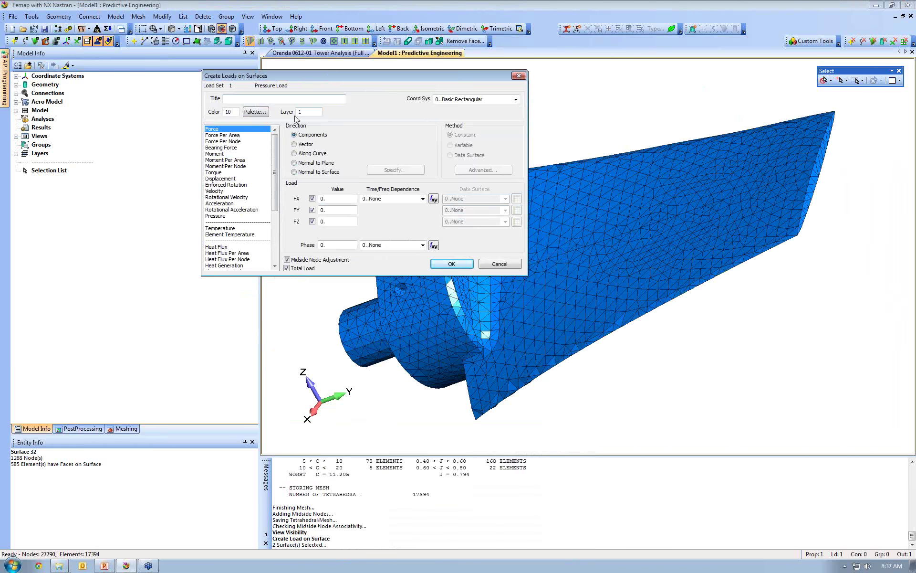
Step: Apply a constant pressure of 500 normal to the element faces on the selected blade surfaces
left_click(221, 216)
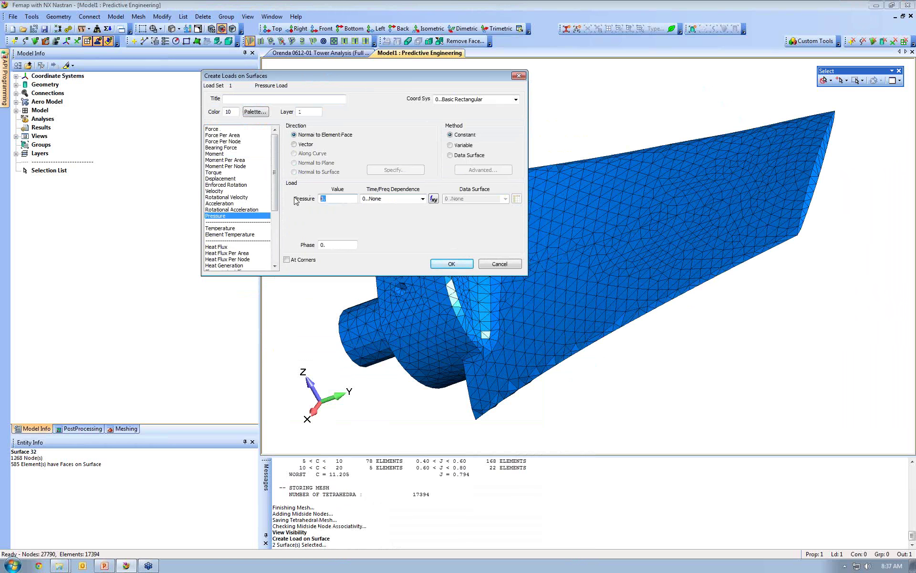
type("500")
left_click(284, 100)
left_click(444, 267)
middle_click_drag(534, 229, 587, 179)
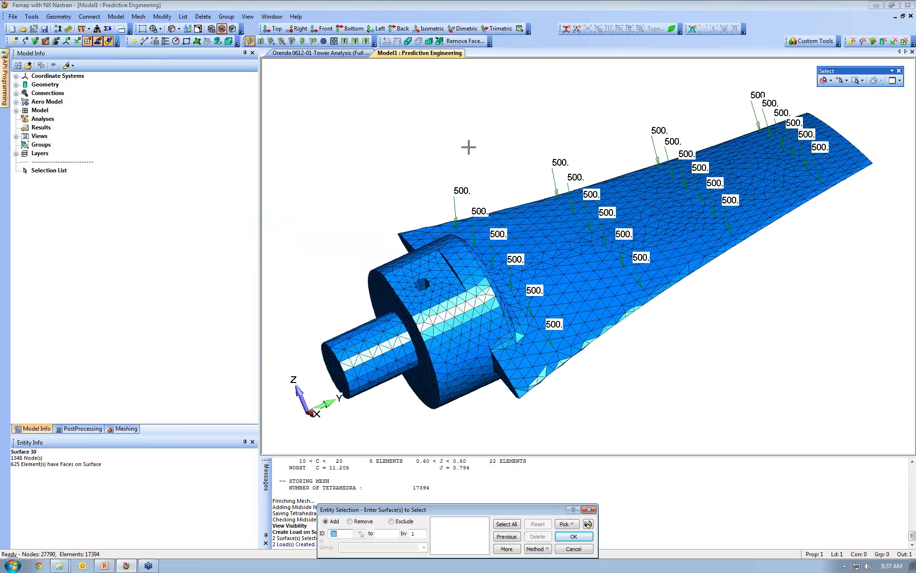
left_click(589, 510)
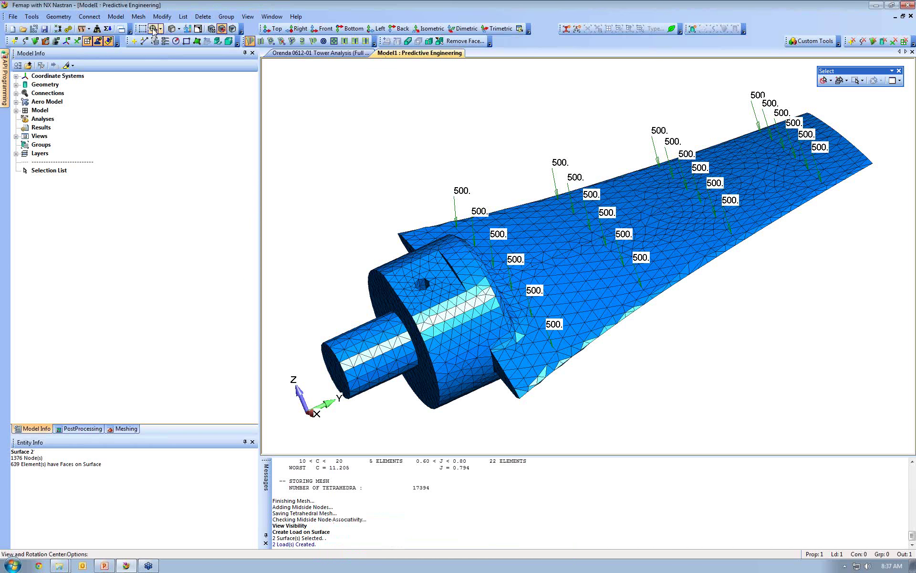
Step: Start a constraint on surfaces and create a constraint set titled Fixed Base for it
left_click(116, 16)
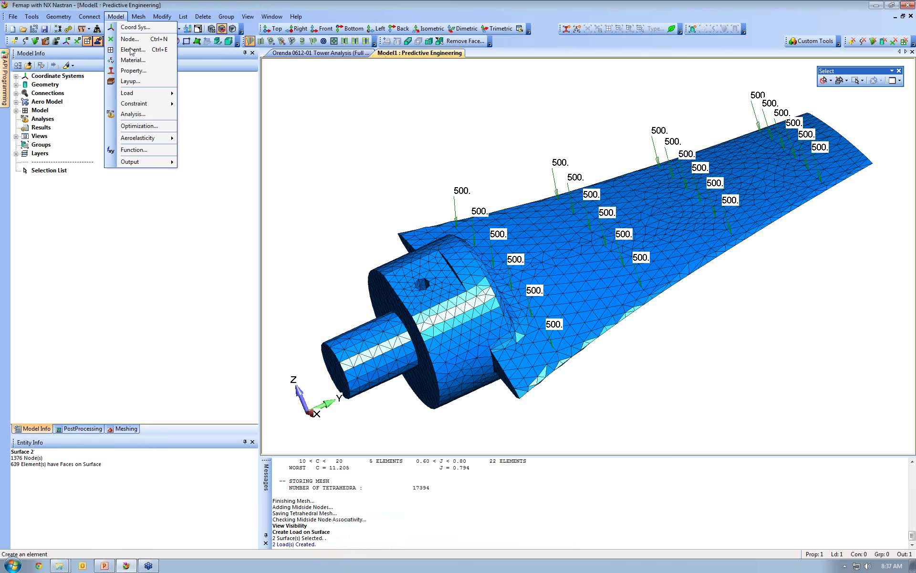
mouse_move(142, 105)
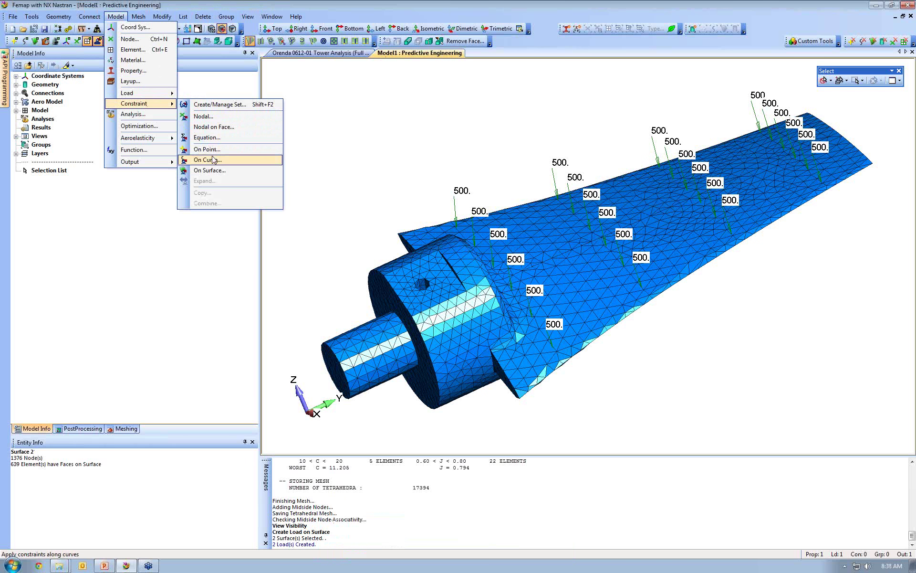
left_click(212, 173)
left_click_drag(439, 491, 391, 143)
left_click(409, 157)
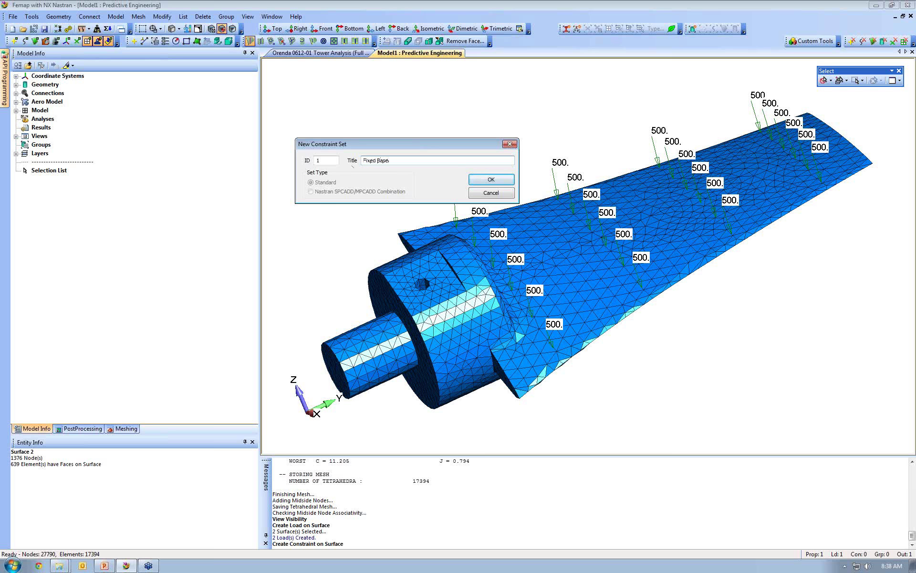
left_click(491, 183)
Step: Apply a Fixed constraint to the cylindrical surfaces of the stub shaft and the flat hub face around it
middle_click_drag(487, 178, 432, 241)
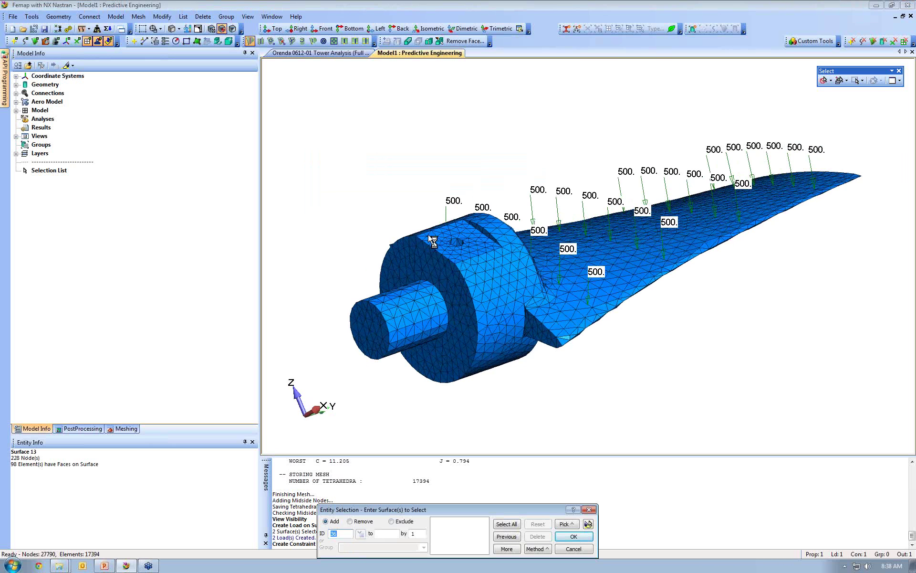
left_click(416, 268)
left_click(416, 292)
left_click(415, 303)
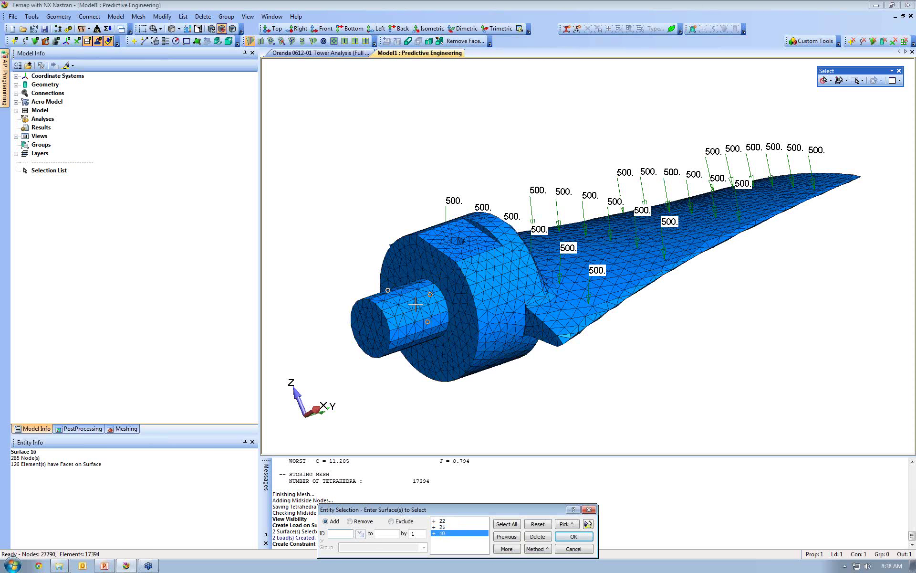
left_click(588, 524)
middle_click_drag(563, 382, 571, 356)
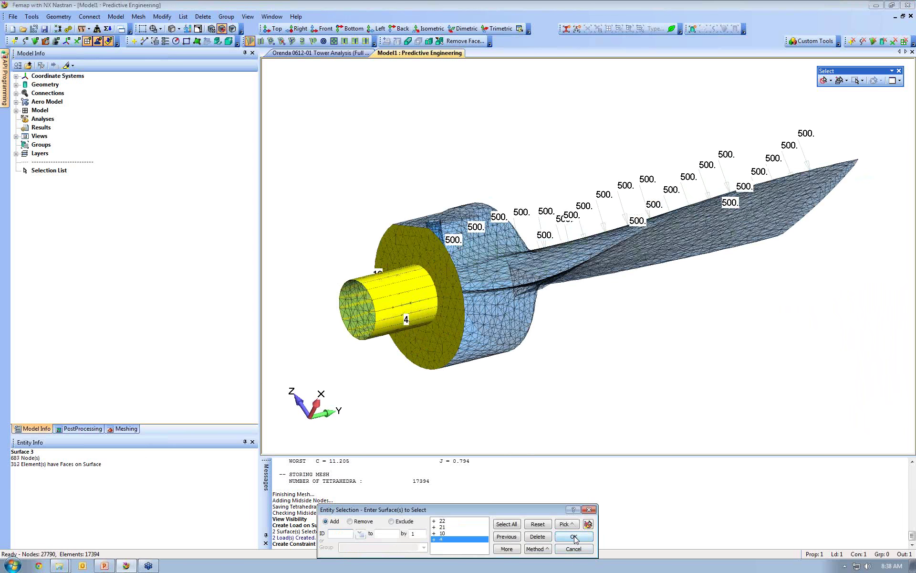
middle_click_drag(540, 188, 621, 185)
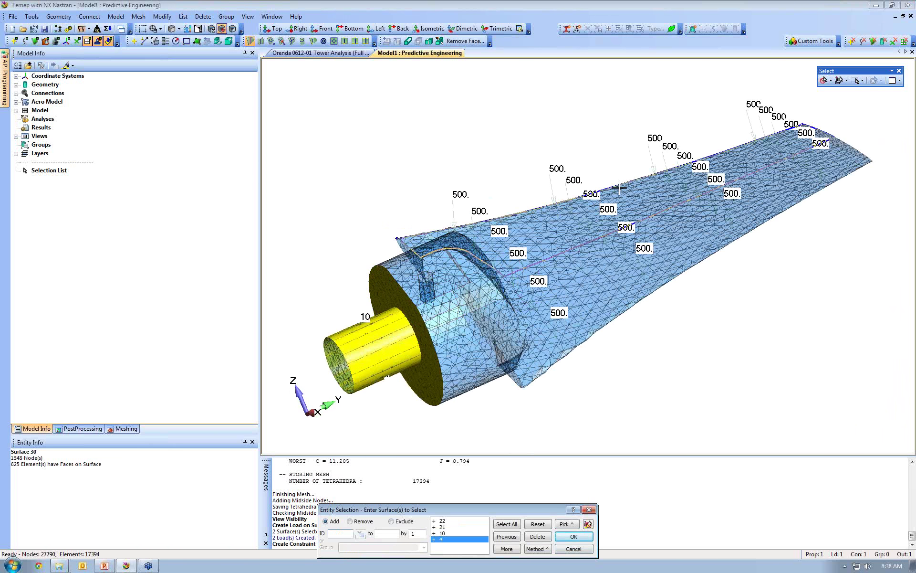
left_click(573, 537)
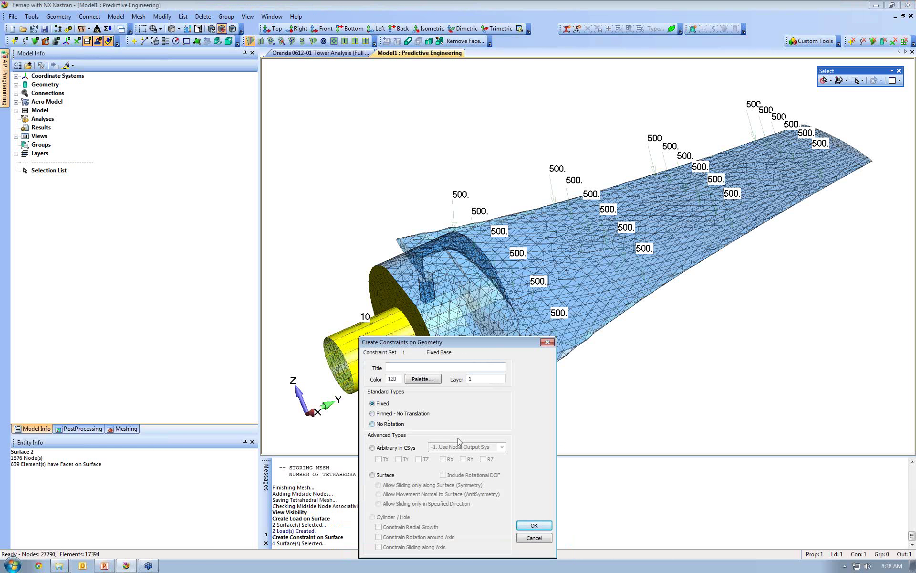
left_click(533, 525)
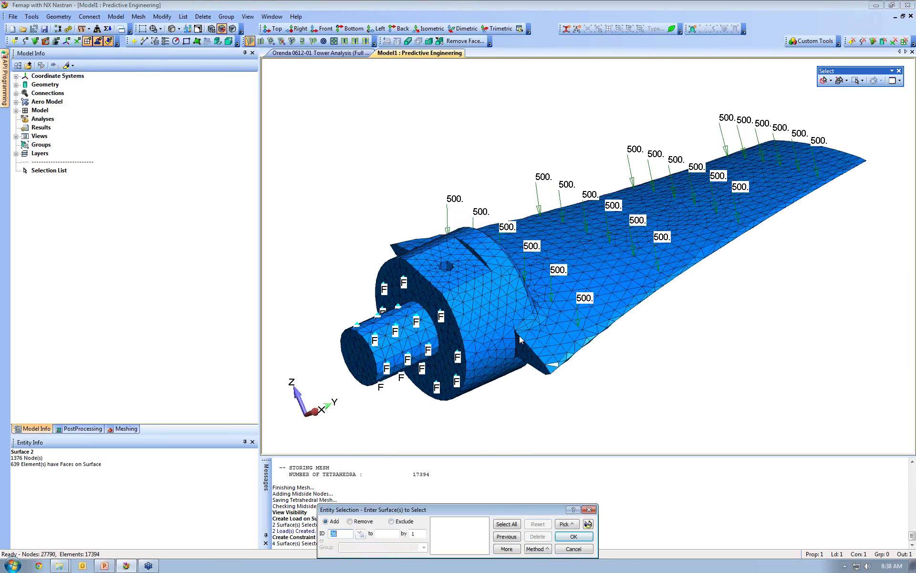
key("Escape")
Step: Switch to PowerPoint to review the Analysis Workflows slide, exit the slide show and return to Femap
left_click_drag(915, 125, 732, 1)
left_click(815, 553)
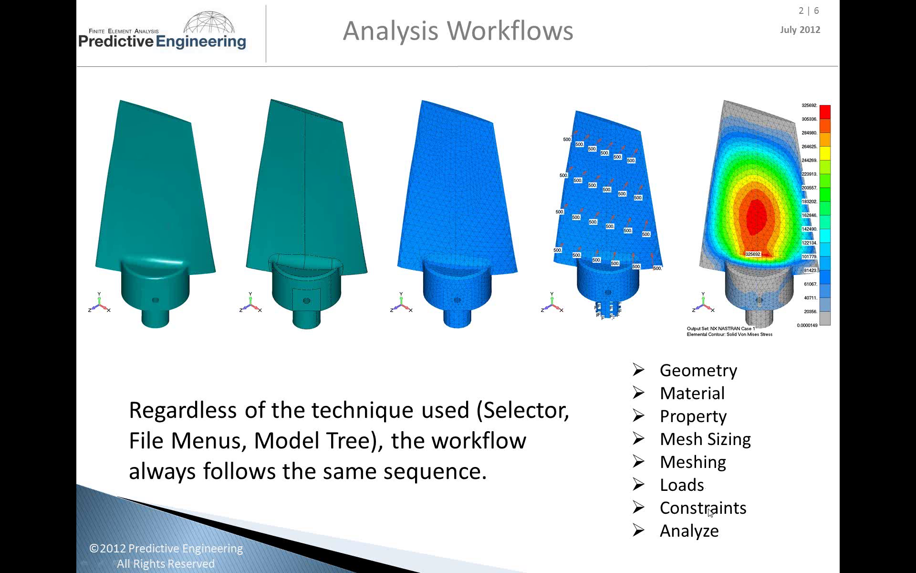
key("Escape")
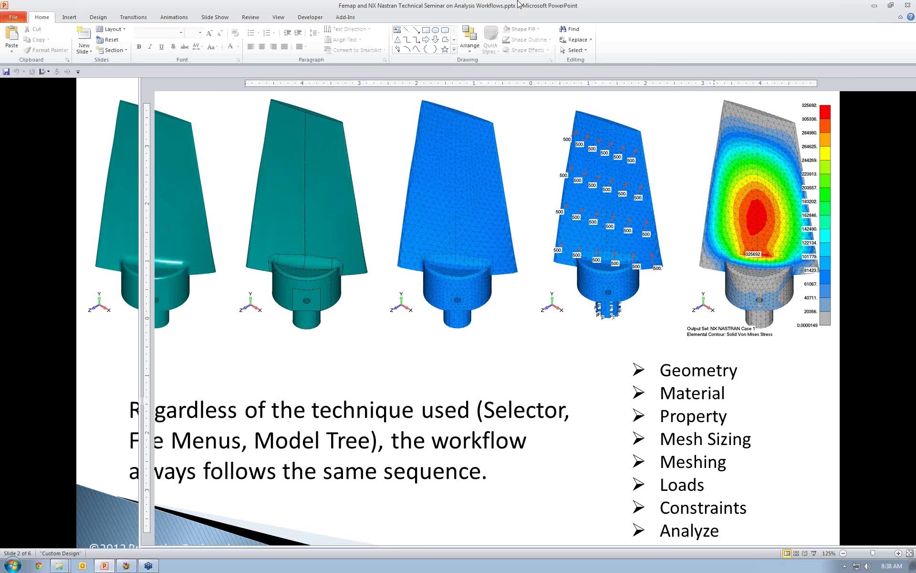
key("alt+Tab")
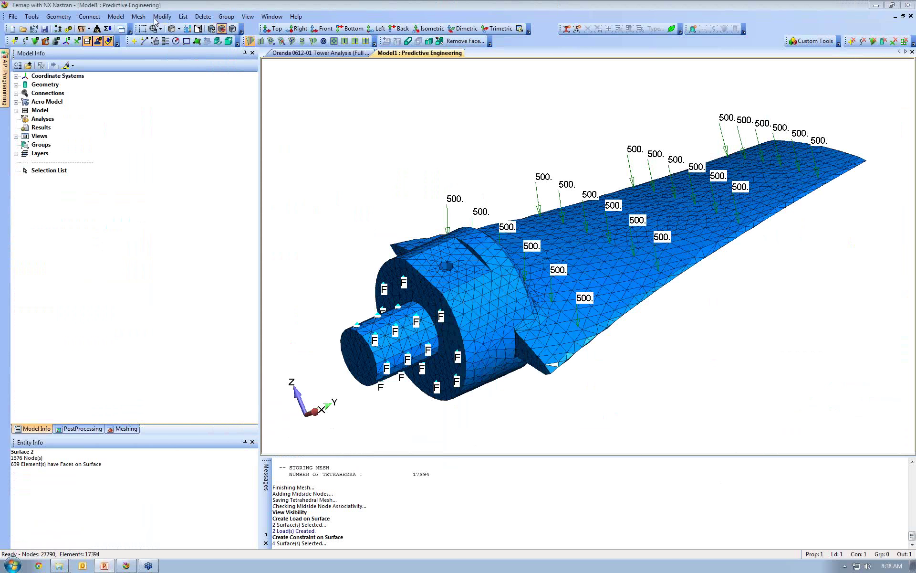
Step: Create an analysis set titled Static Analysis with NX Nastran as the program and Static as the analysis type
left_click(116, 17)
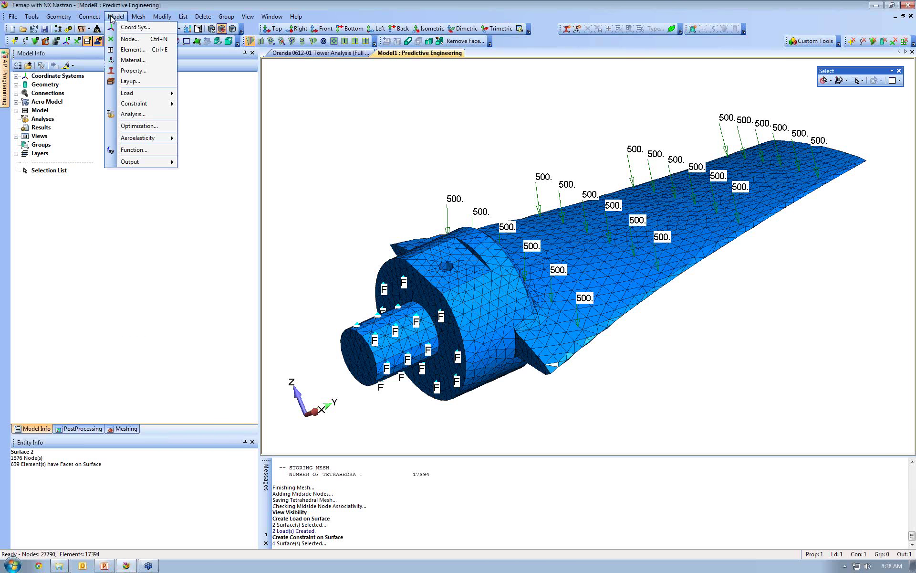
left_click(152, 119)
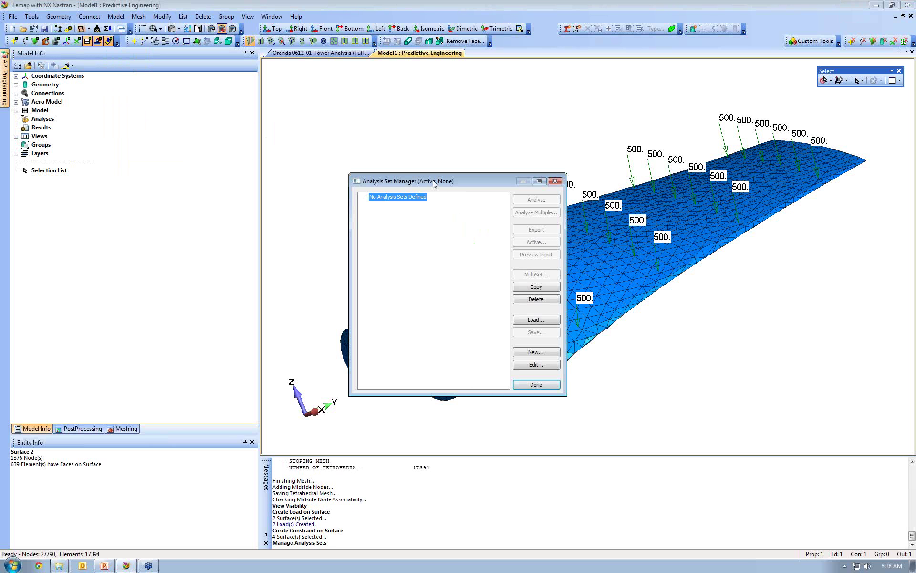
left_click(528, 353)
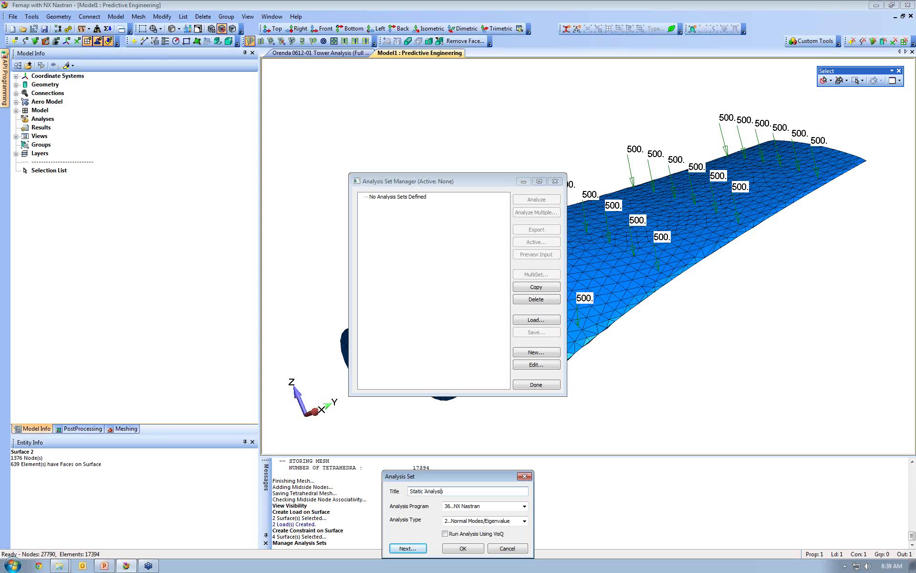
left_click(457, 521)
scroll(457, 521, "up", 1)
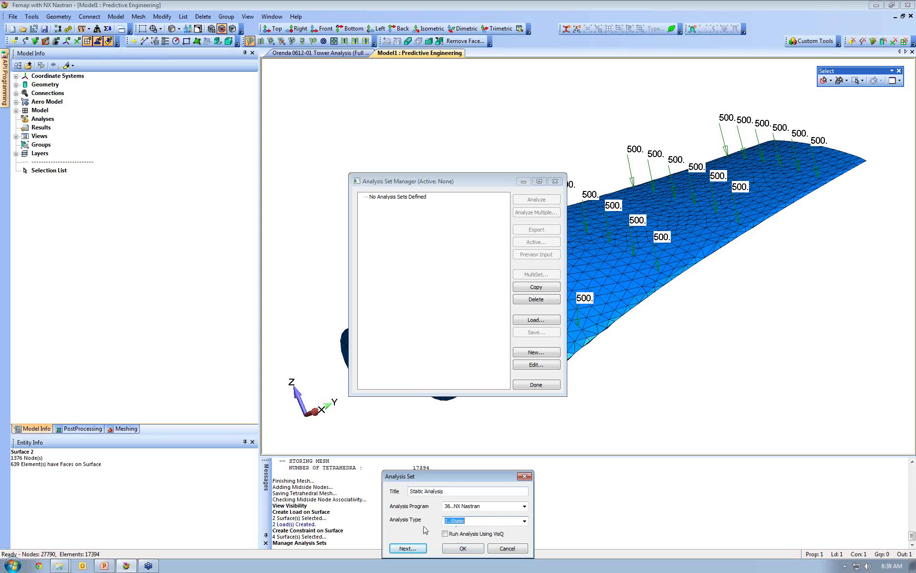
left_click(406, 548)
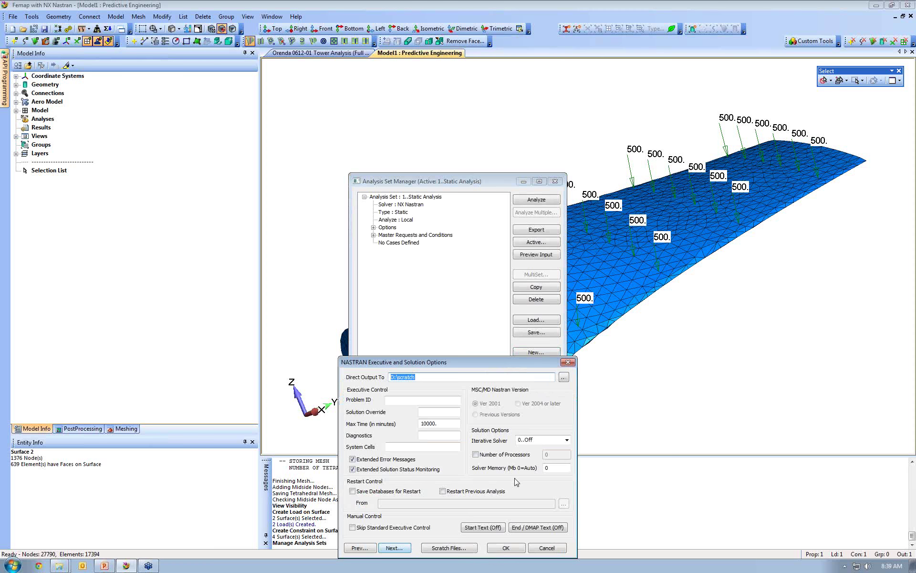
Step: Turn on the iterative solver in the Nastran solution options and run the static analysis
left_click(548, 440)
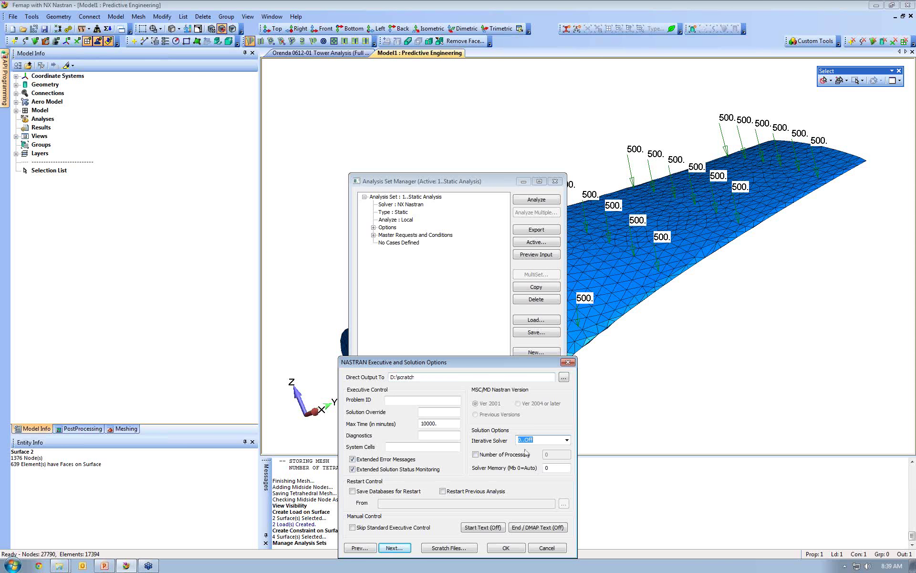
key("Down")
key("Down")
left_click(506, 548)
left_click(539, 200)
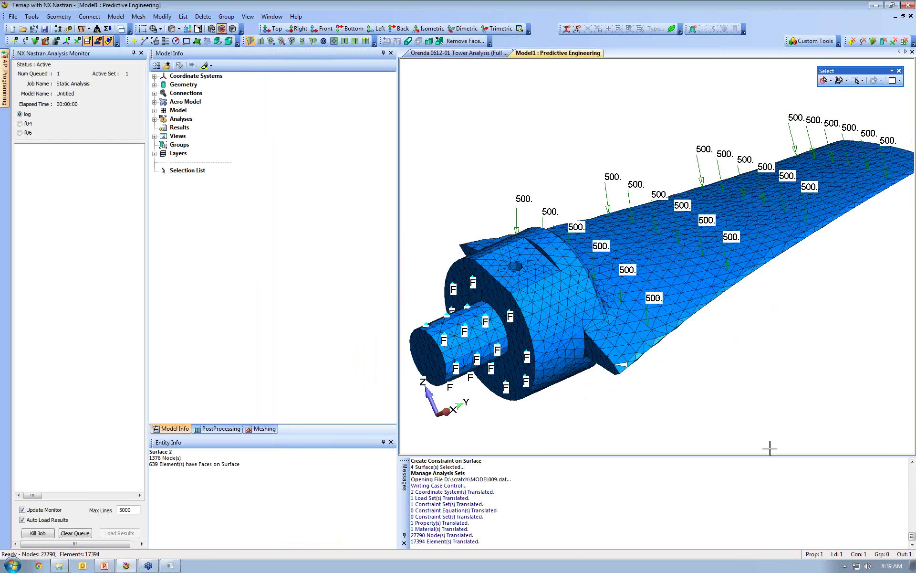
middle_click_drag(629, 239, 587, 363)
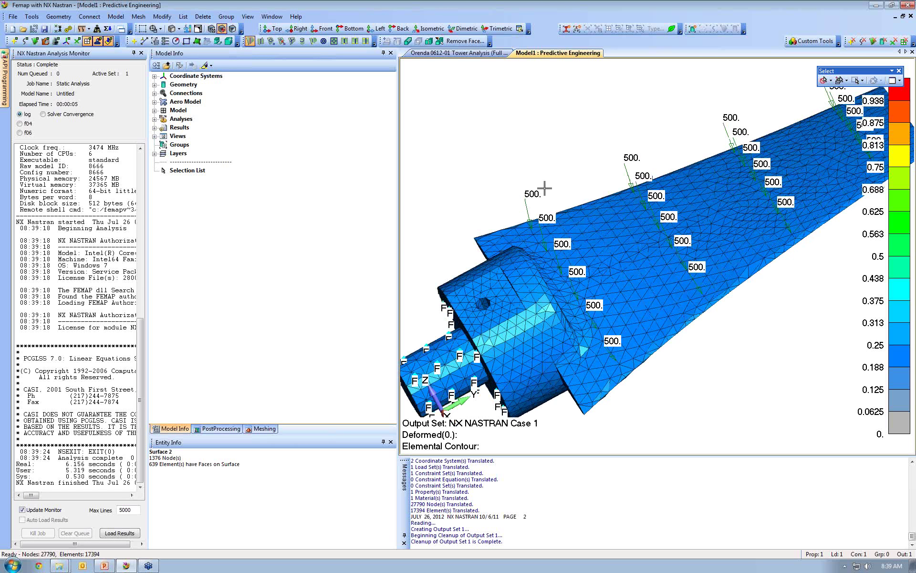
scroll(575, 195, "down", 4)
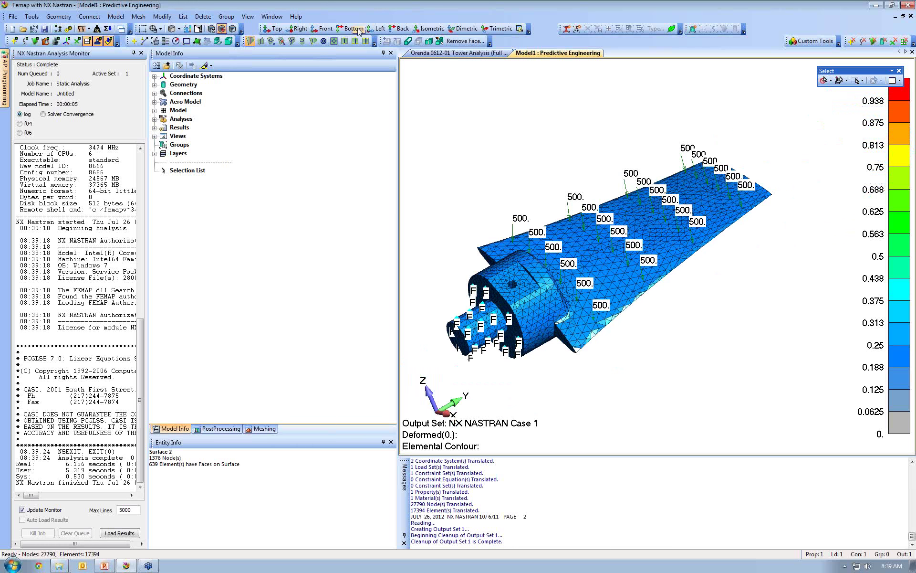
left_click(116, 16)
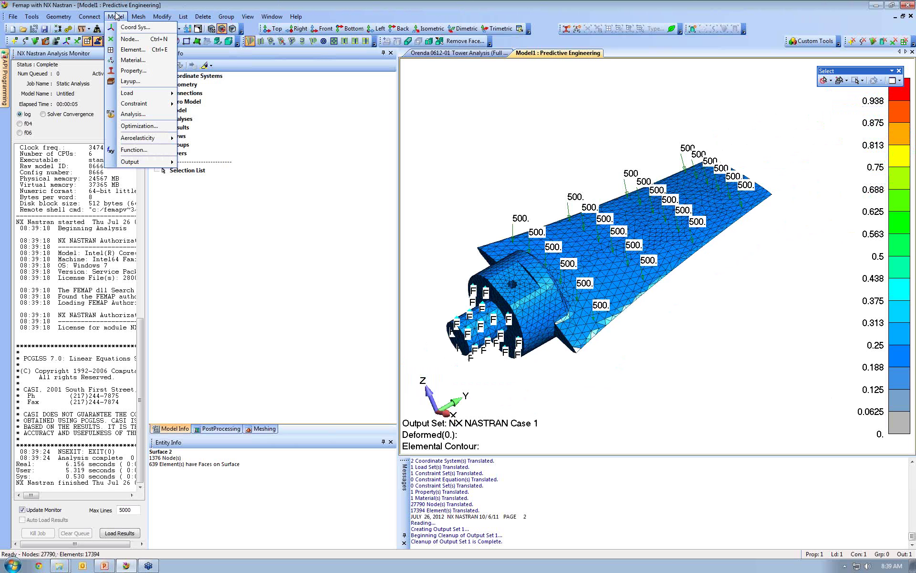
Step: Display the static results with Total Translation as both the deformation and the contour vector, viewing the blade from the side
left_click(116, 15)
right_click(424, 107)
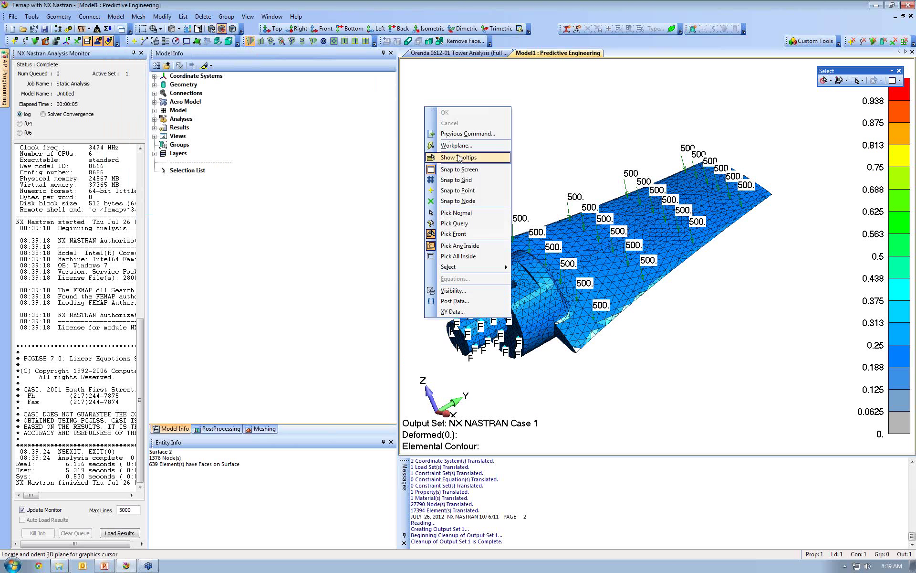
left_click(456, 301)
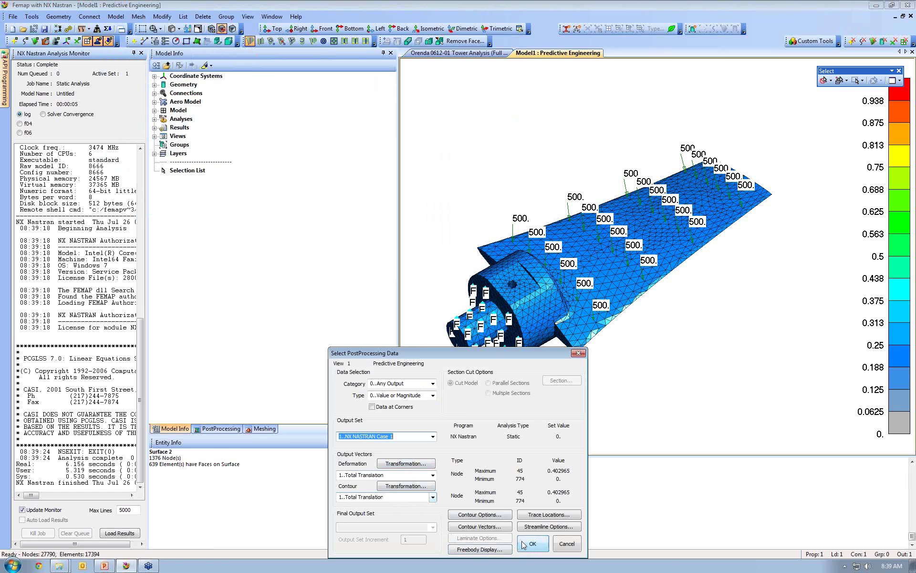
left_click(538, 545)
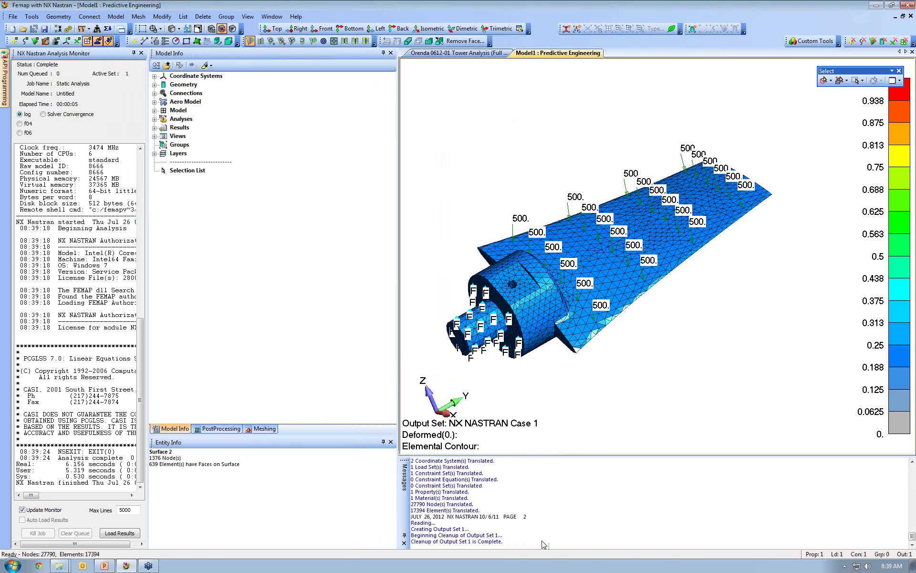
middle_click_drag(525, 318, 506, 420)
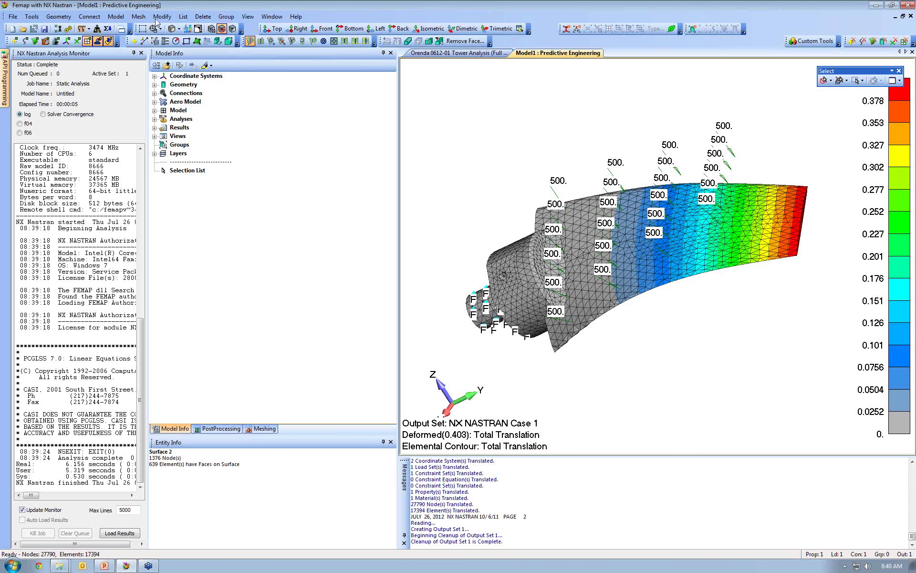
Step: Create a new empty model alongside the solved blade model
left_click(12, 29)
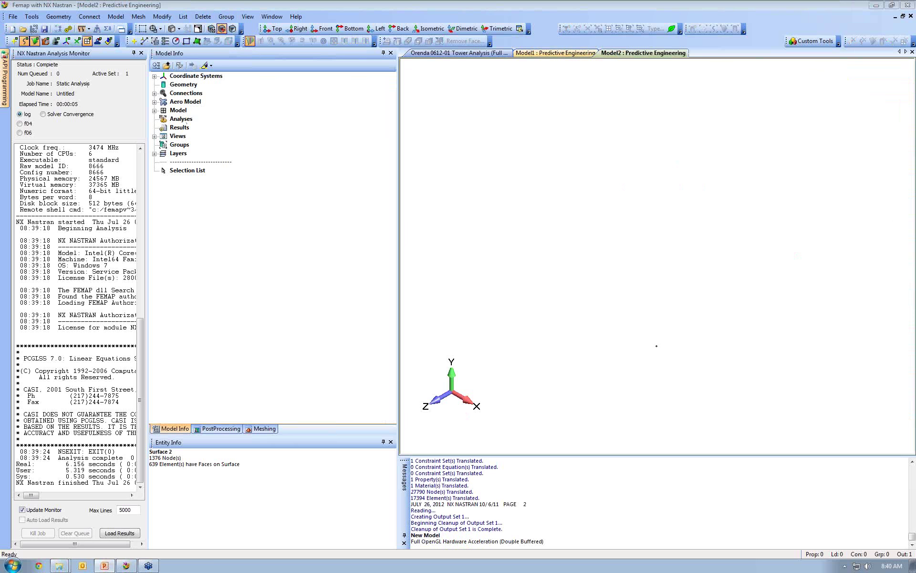
Step: Switch to PowerPoint to review the File Menu Workflow and Model Tree Workflow slides, exit the slide show and return to Femap
left_click(104, 566)
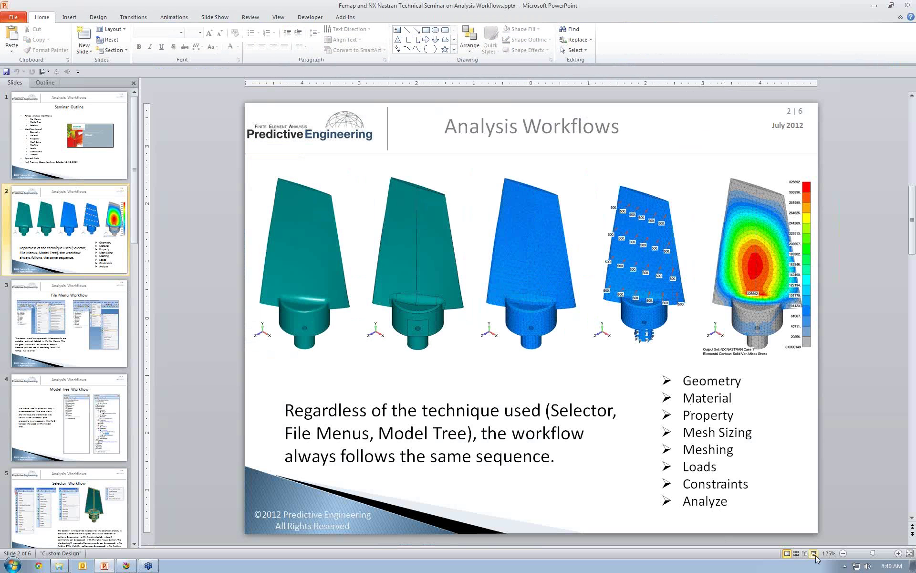
left_click(816, 554)
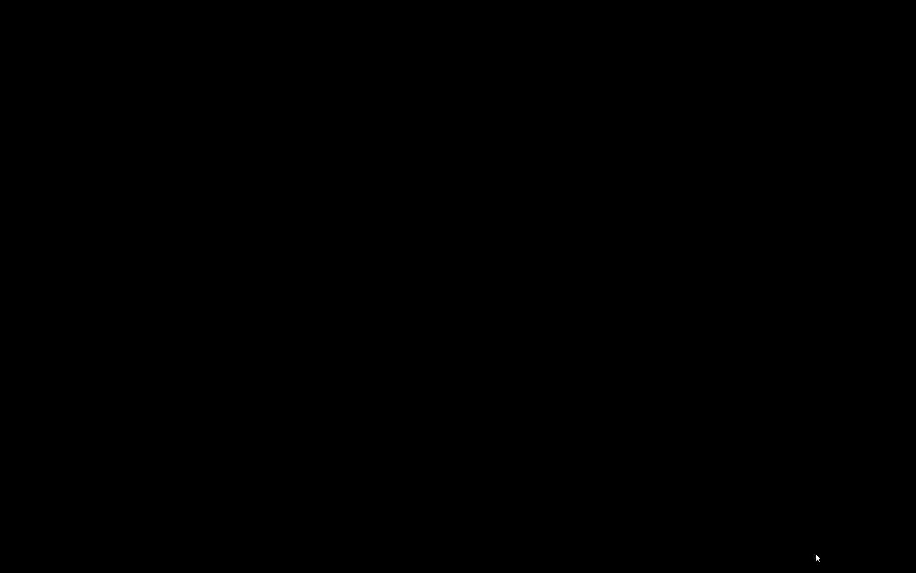
left_click(817, 554)
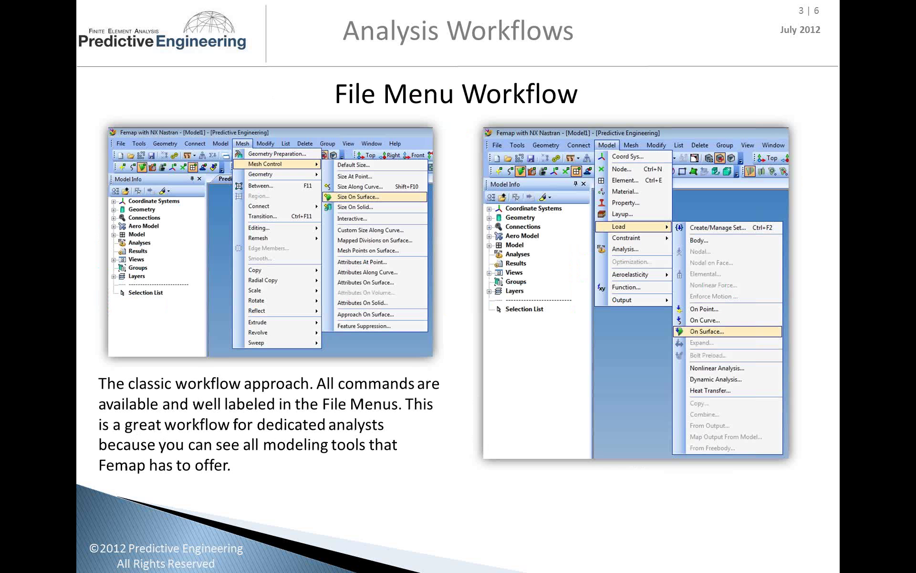
key("Right")
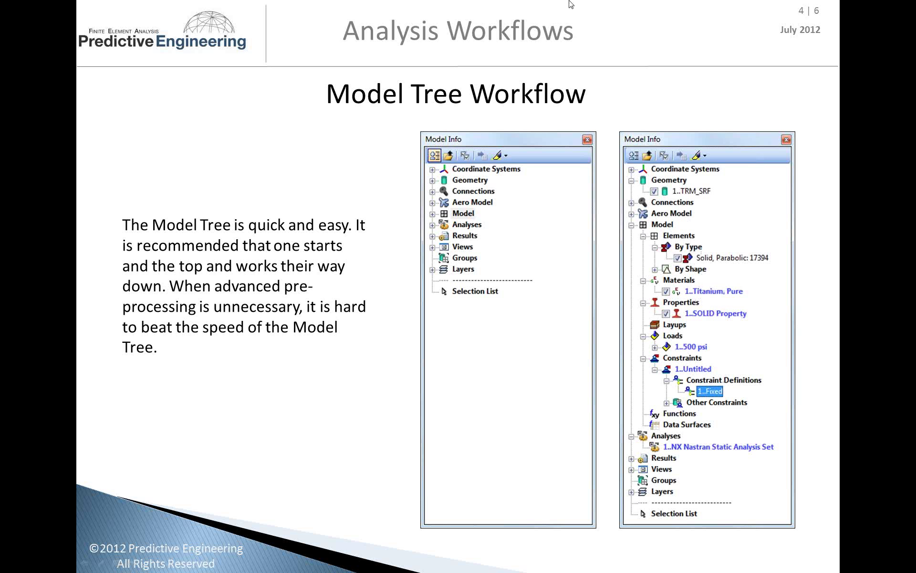
key("Escape")
left_click_drag(567, 4, 915, 115)
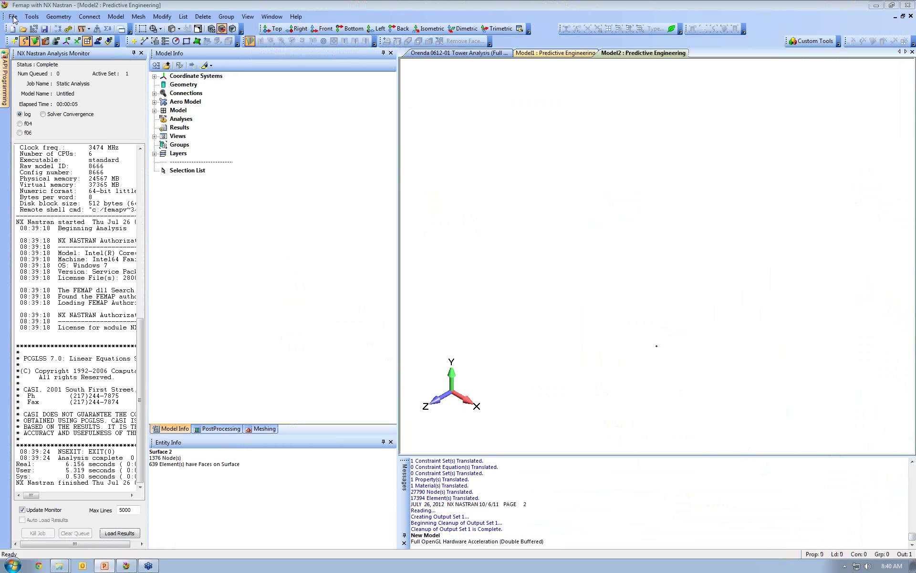
Step: Import the geometry file Solid Blade Model.x_t with a geometry scale factor of 39.37
left_click(12, 18)
mouse_move(48, 105)
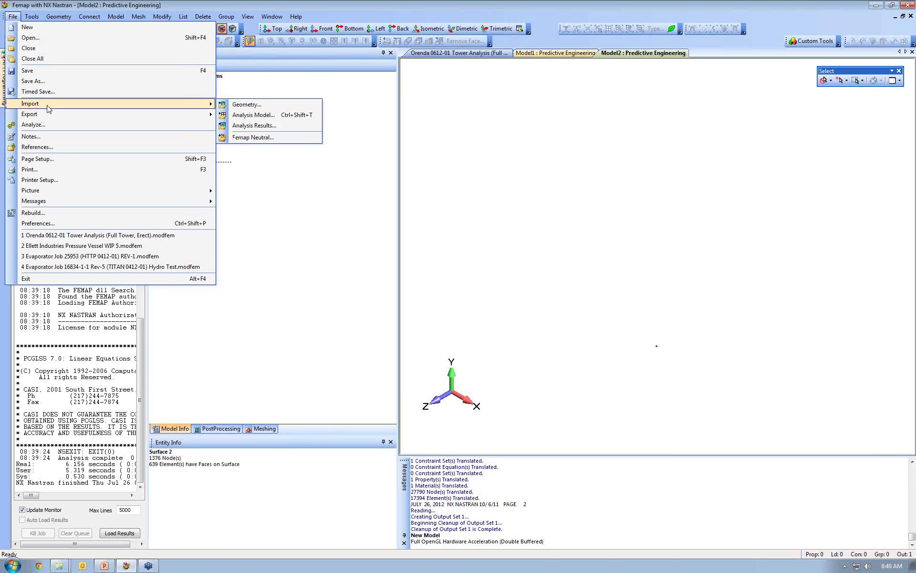
left_click(239, 103)
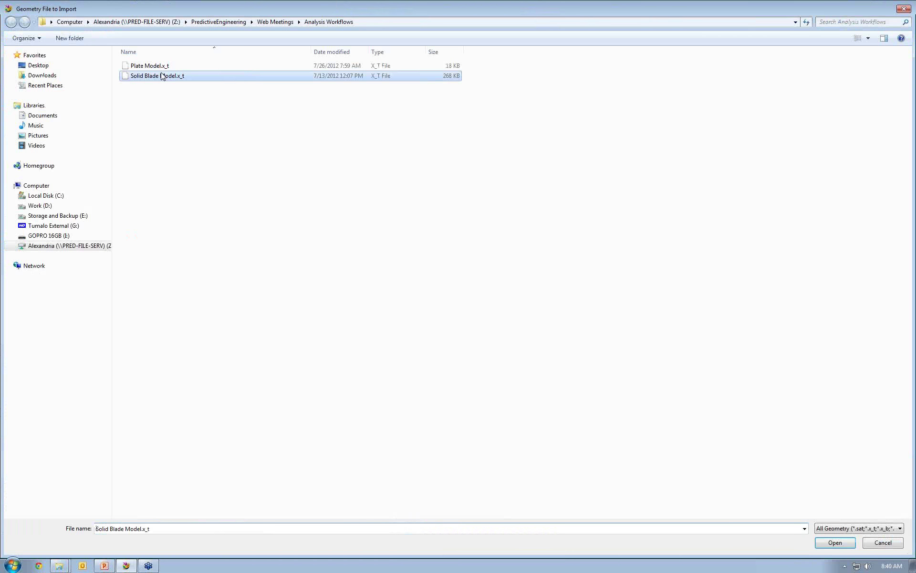
double_click(162, 76)
left_click(433, 553)
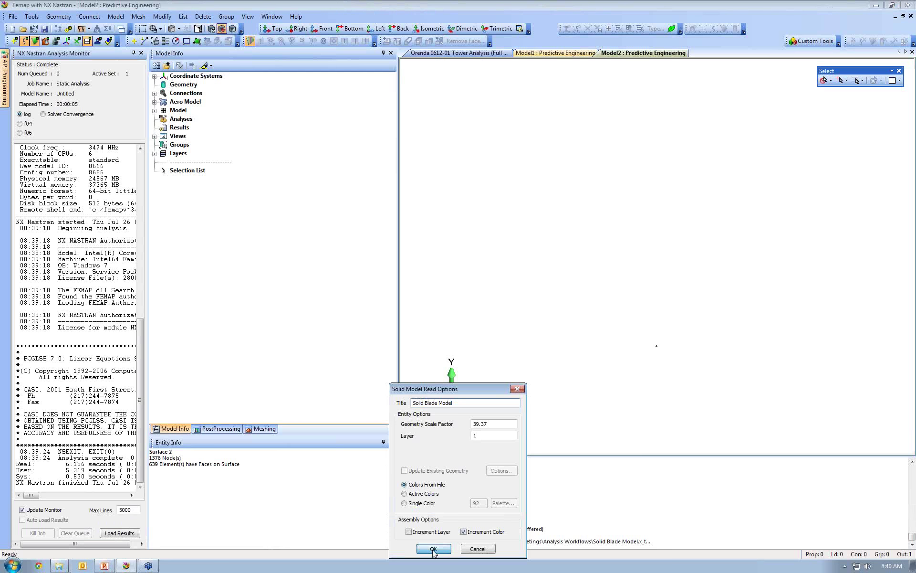
middle_click_drag(641, 251, 606, 266)
middle_click_drag(437, 256, 497, 205)
Step: List the imported geometry in the model tree, highlight the blade solid temporarily and review the commands available for it
left_click(154, 85)
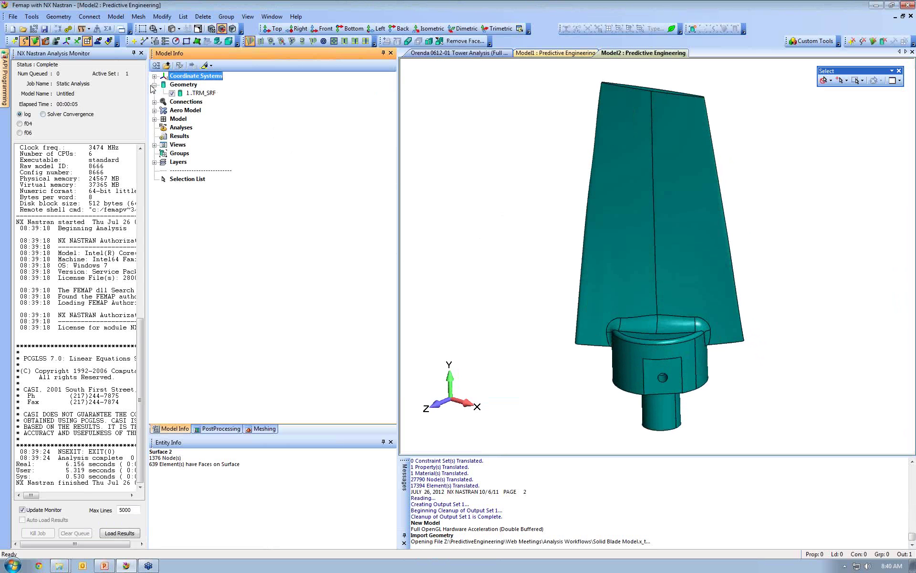
left_click(199, 94)
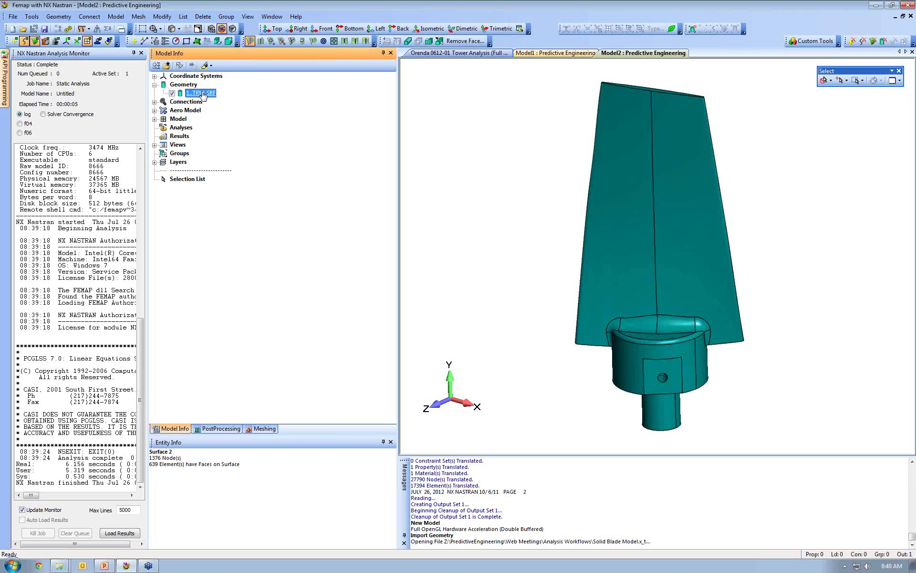
left_click(204, 66)
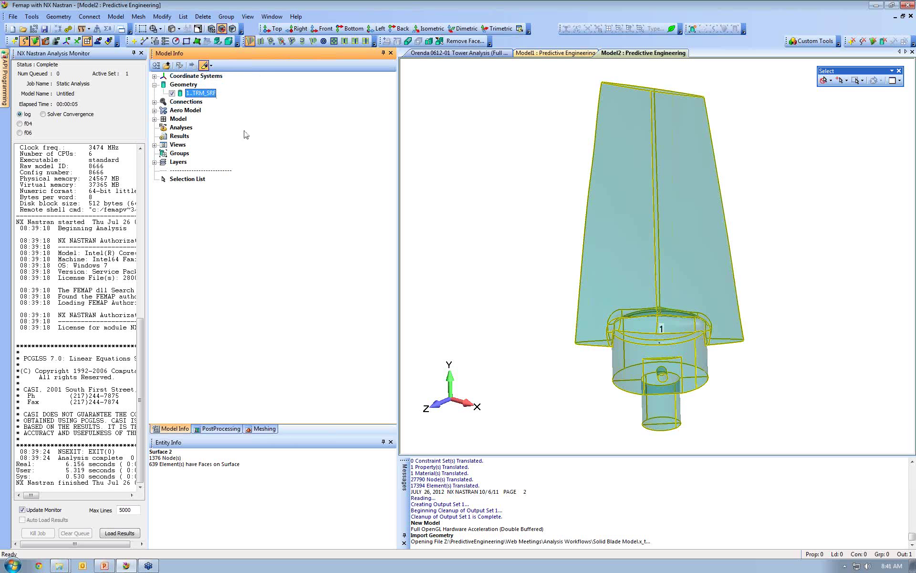
left_click(204, 67)
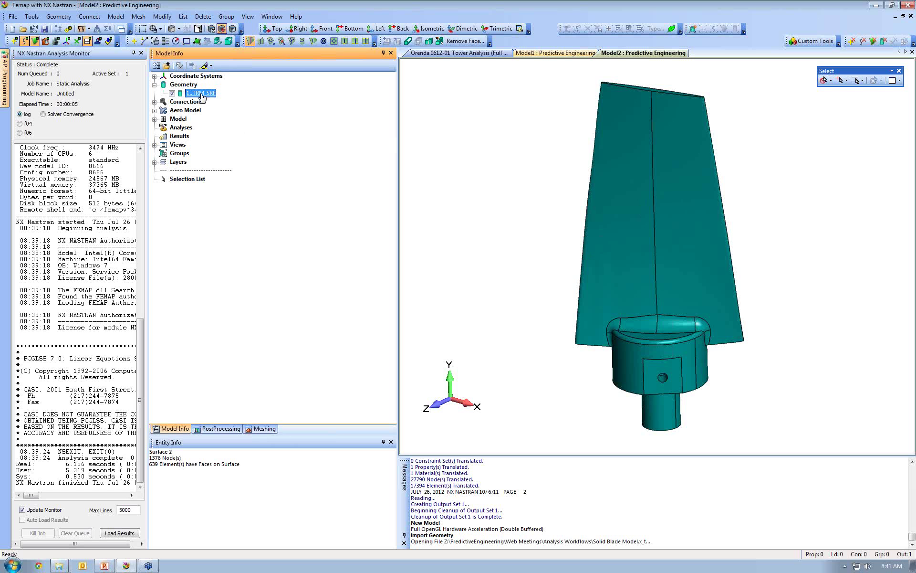
right_click(202, 97)
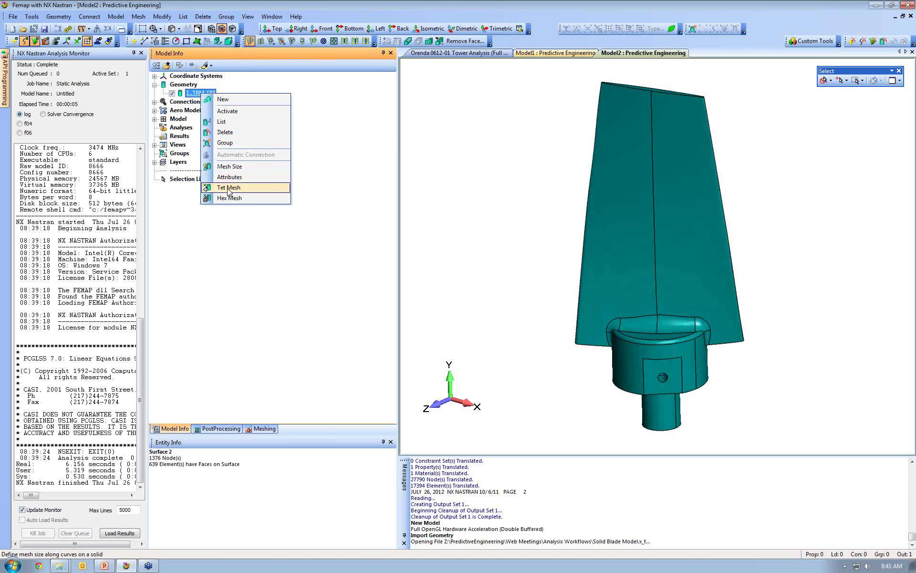
left_click(197, 213)
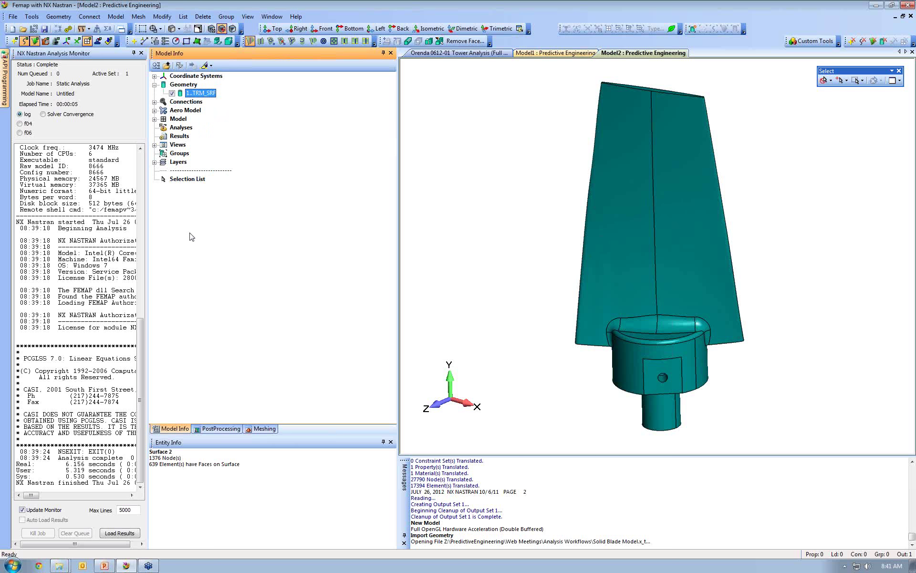
Step: Create a material from the library entry Titanium, Pure and show it under Materials in the model tree
left_click(155, 119)
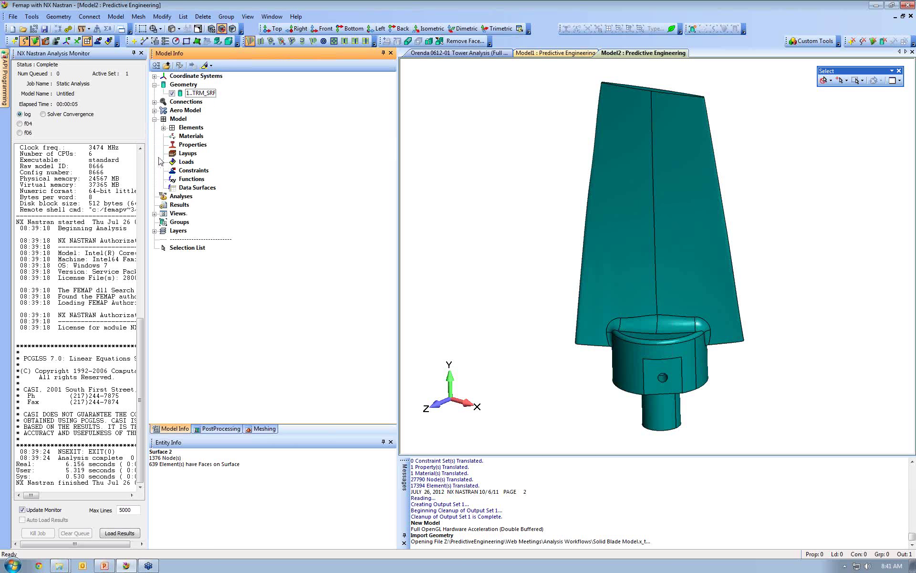
right_click(191, 139)
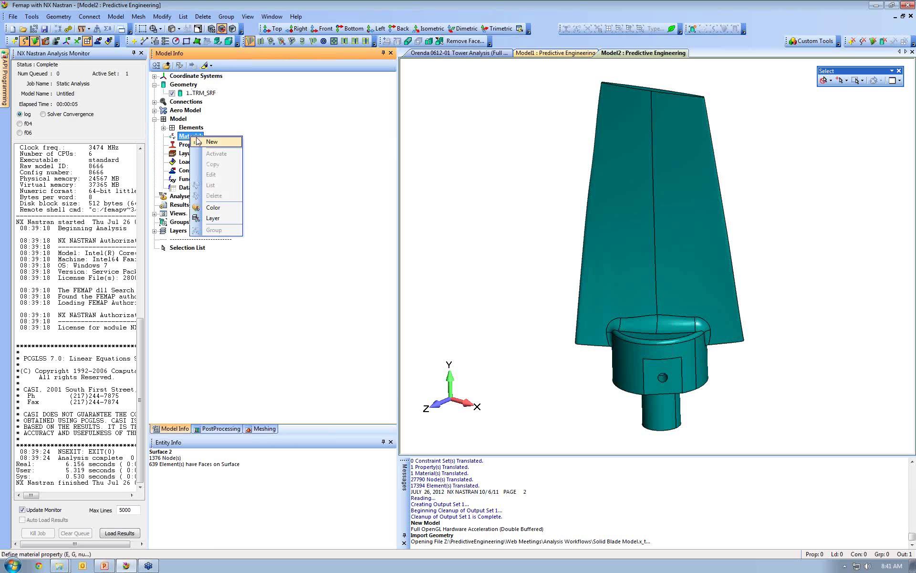
left_click(214, 142)
left_click(372, 398)
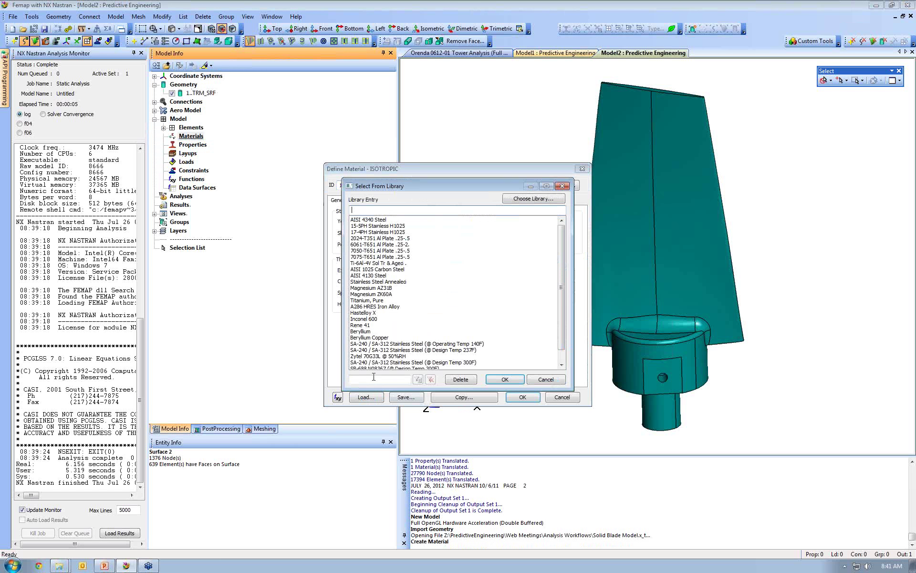
left_click(368, 301)
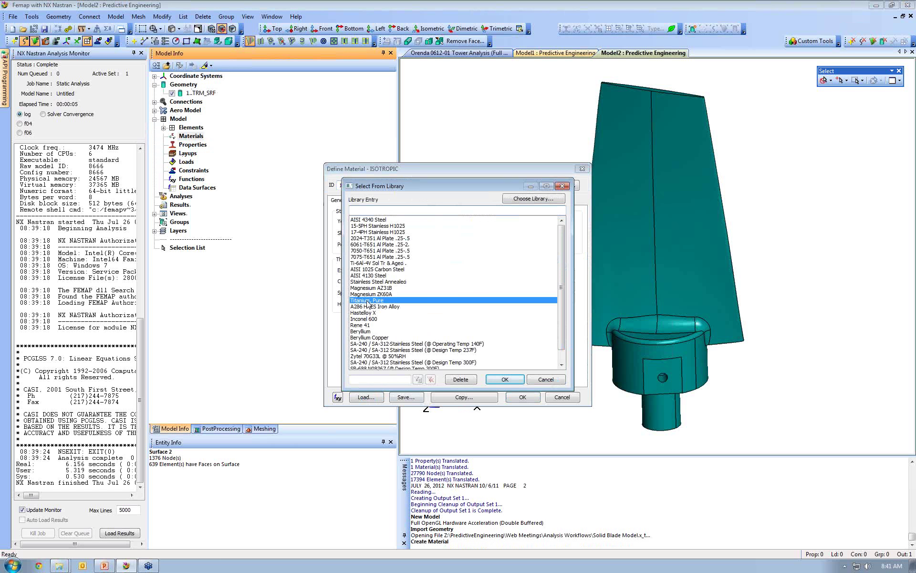
left_click(514, 380)
left_click(522, 397)
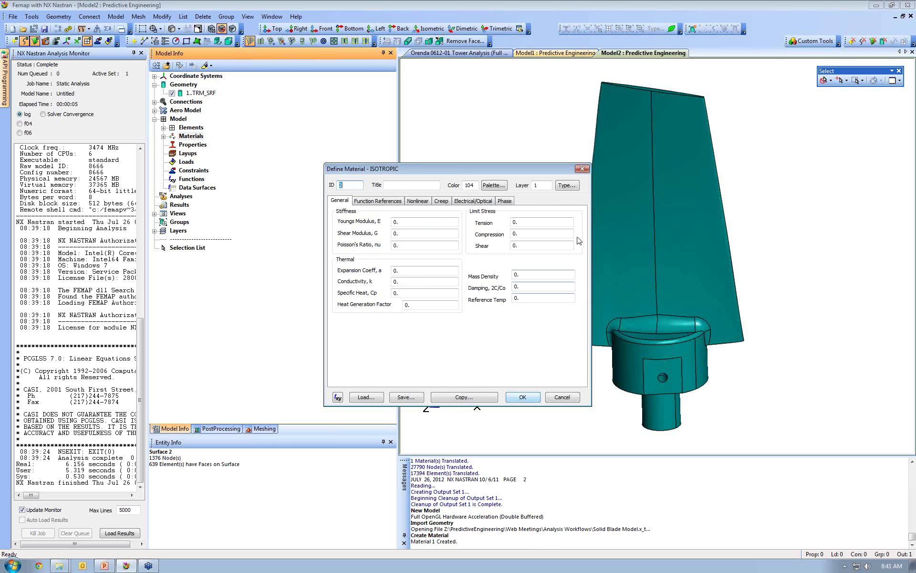
left_click(582, 169)
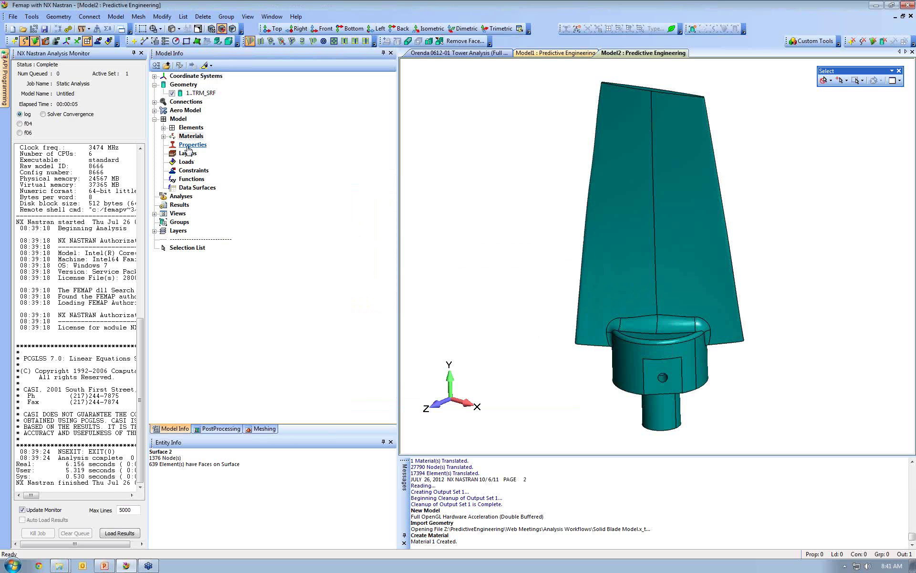
left_click(164, 136)
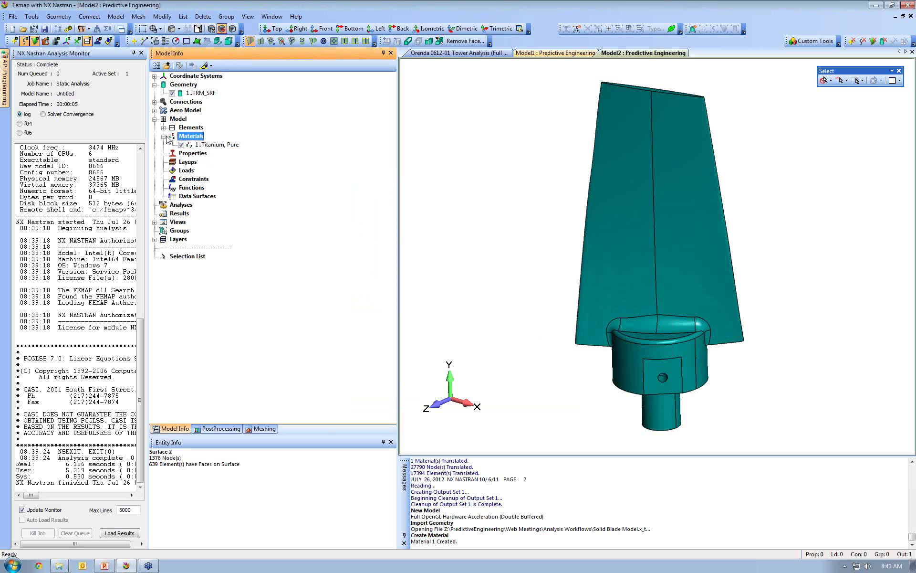
Step: Create a solid element property titled Blade that uses the Titanium, Pure material, and show it under Properties in the model tree
right_click(190, 153)
left_click(212, 159)
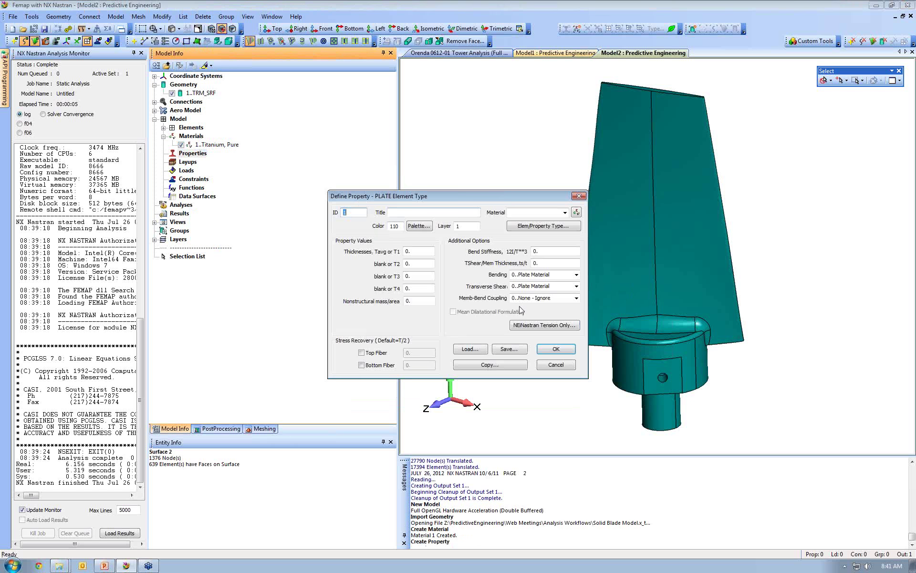
left_click(551, 227)
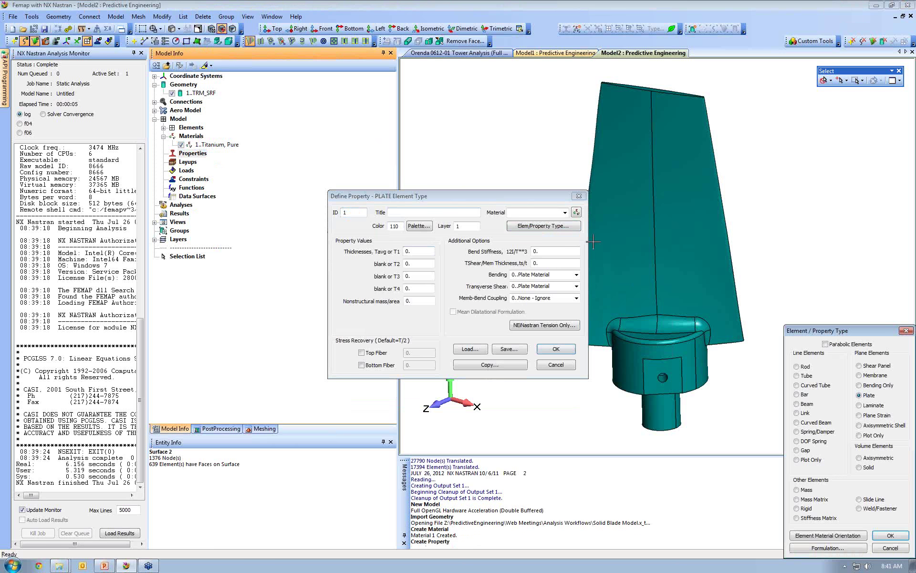
left_click(859, 467)
left_click(891, 536)
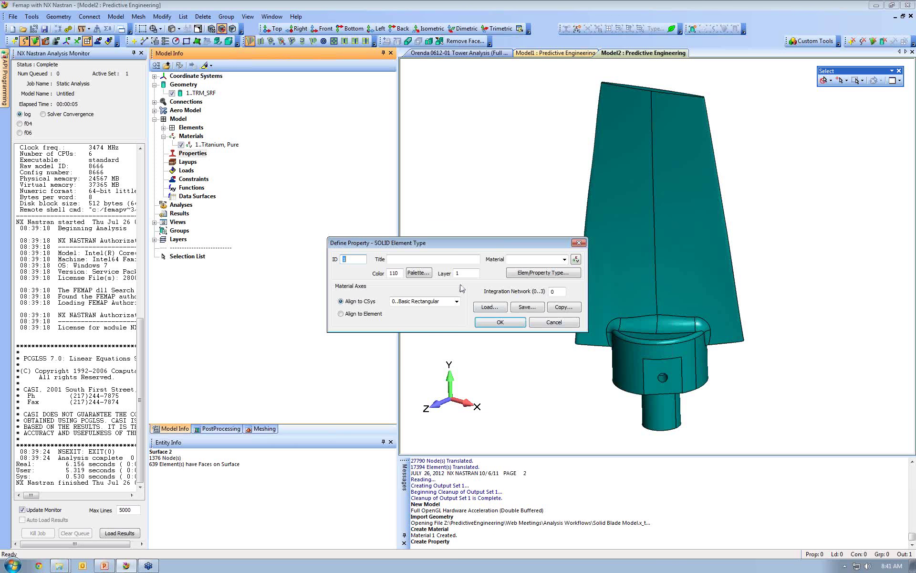
left_click(429, 260)
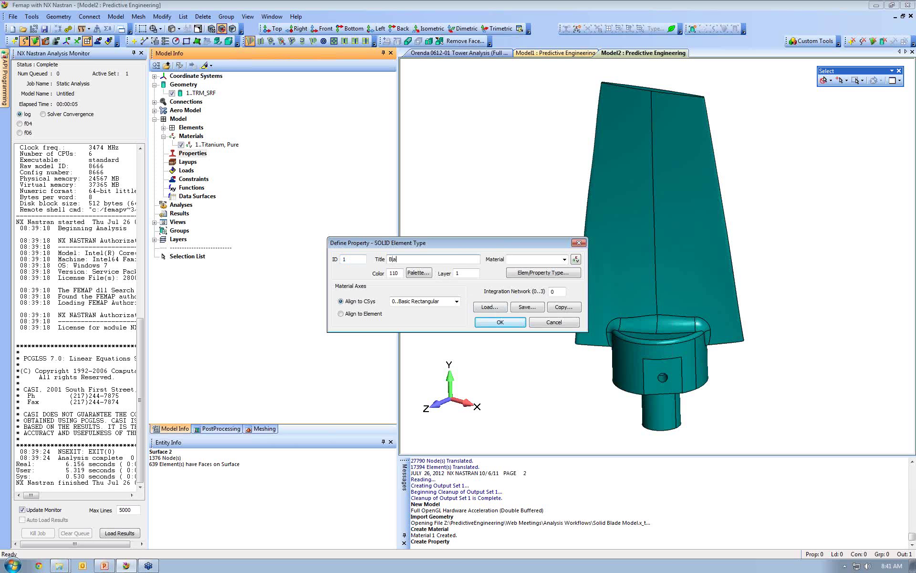
left_click(553, 265)
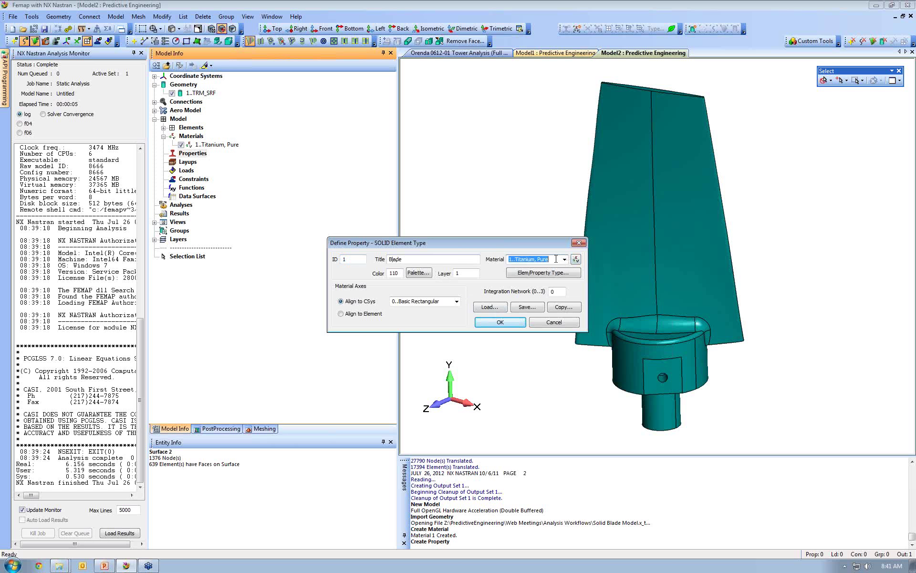
left_click(500, 323)
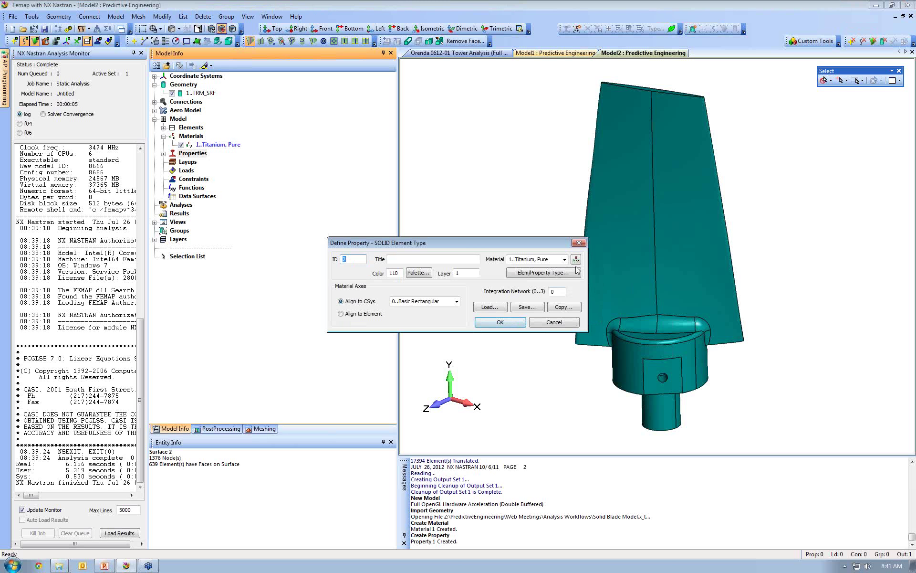
left_click(579, 243)
left_click(163, 154)
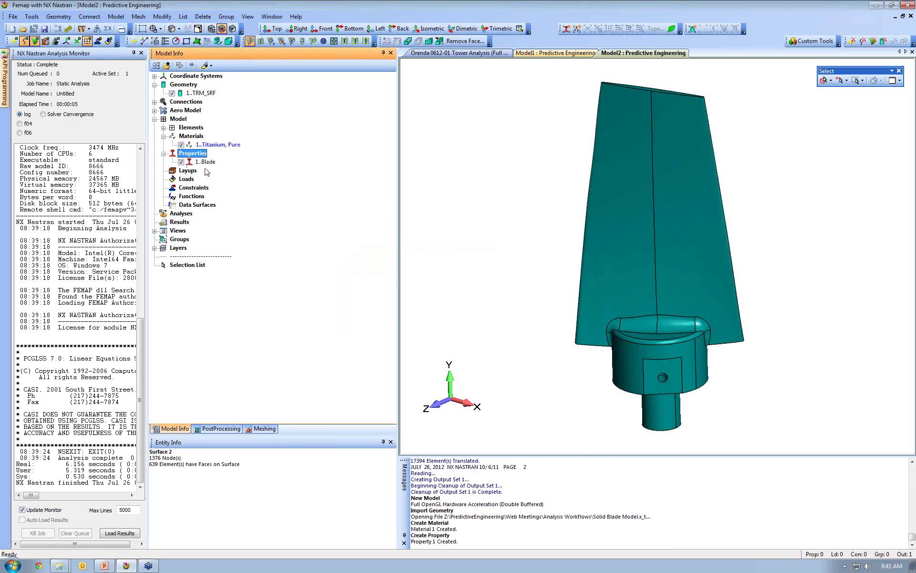
Step: Apply automatic mesh sizing for tet meshing to the blade solid with an element size of 0.0361699
right_click(203, 97)
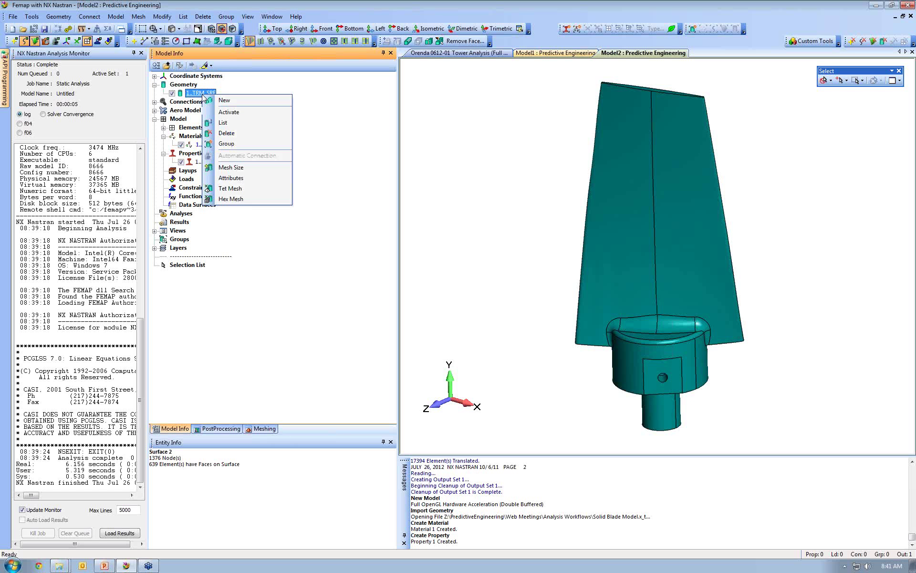
left_click(223, 168)
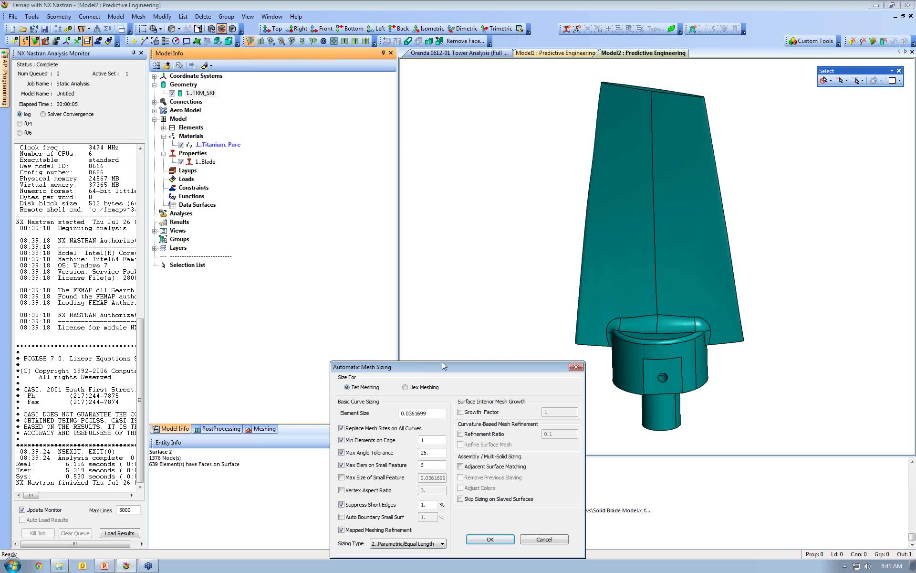
left_click(490, 540)
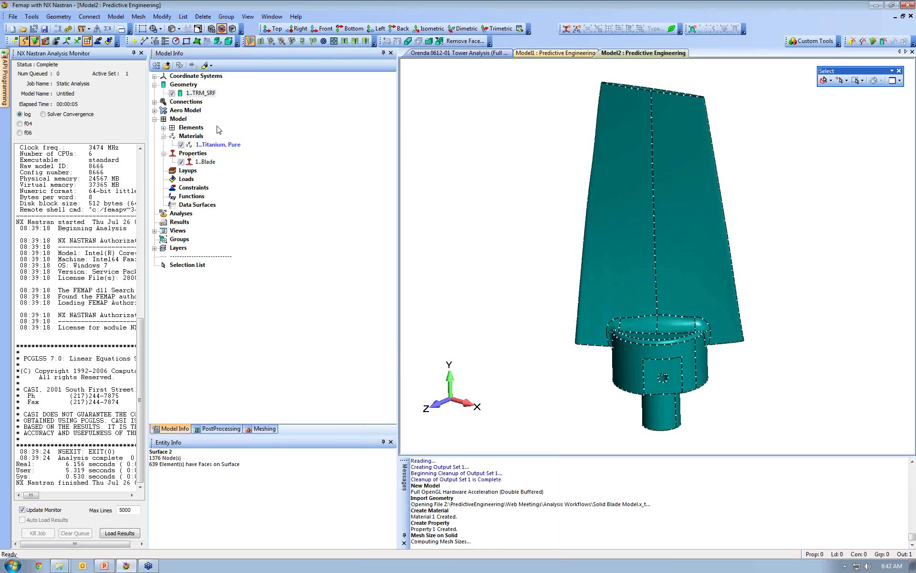
Step: Tet mesh the blade solid using the Blade property with midside nodes and mapped meshing allowed
right_click(206, 95)
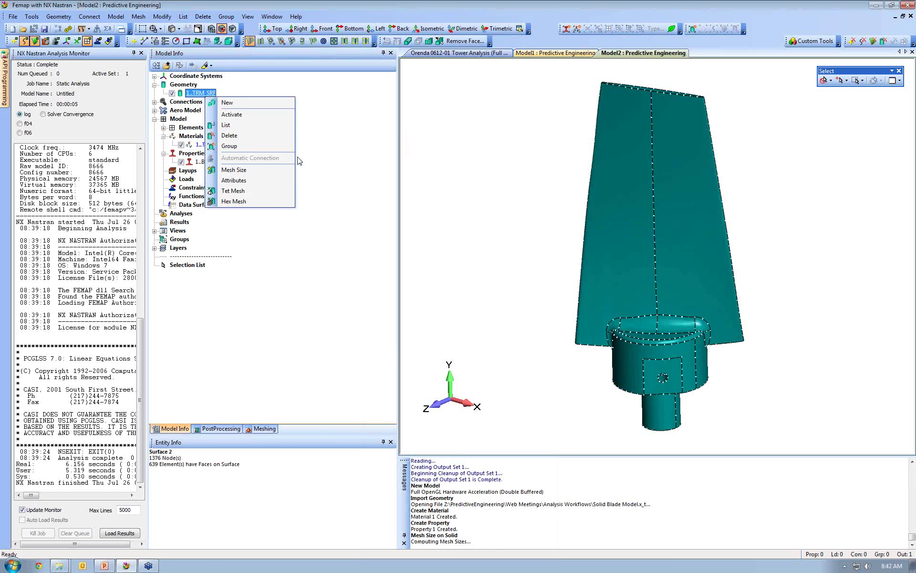
left_click(232, 191)
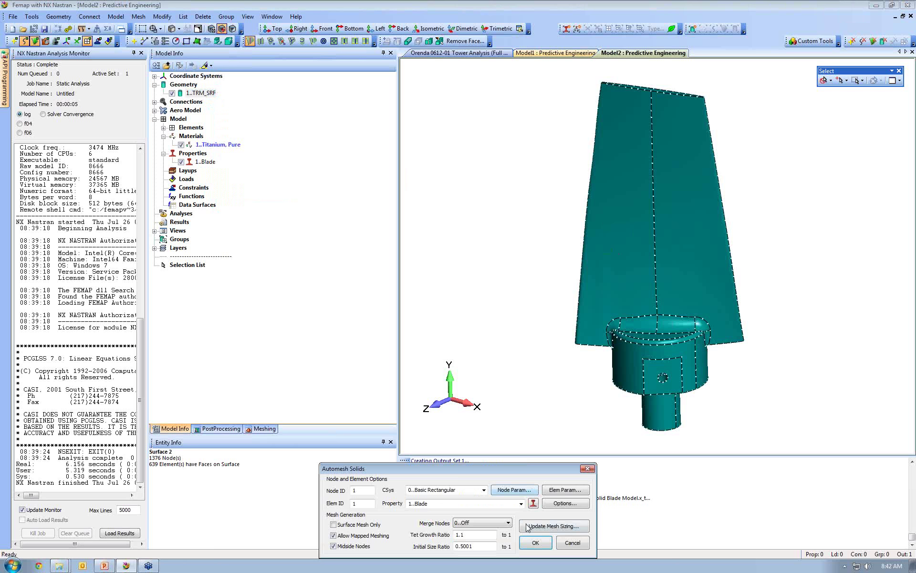
left_click(536, 543)
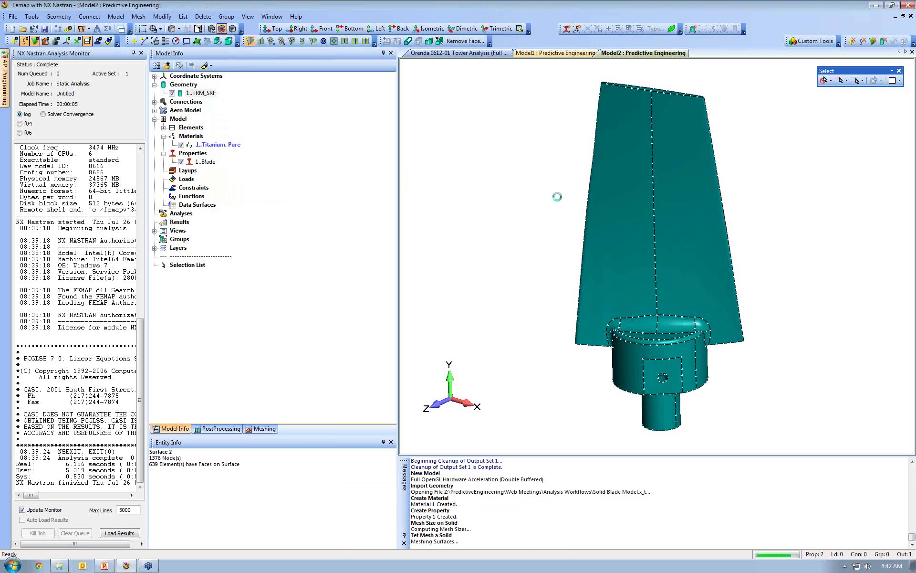
middle_click_drag(546, 184, 695, 344)
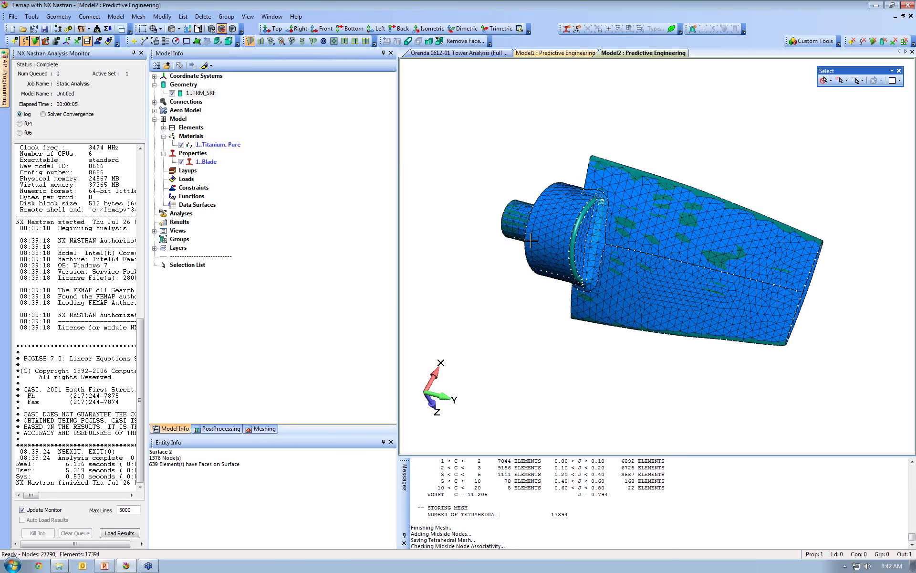
Step: Create a load set titled Pressure Load and expand its contents under Loads in the model tree
right_click(190, 180)
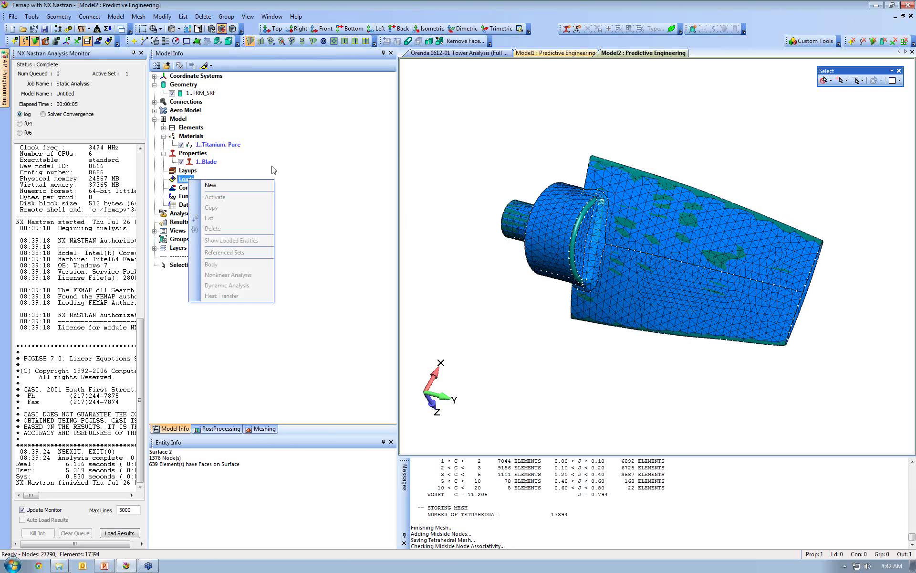
left_click(161, 190)
right_click(186, 180)
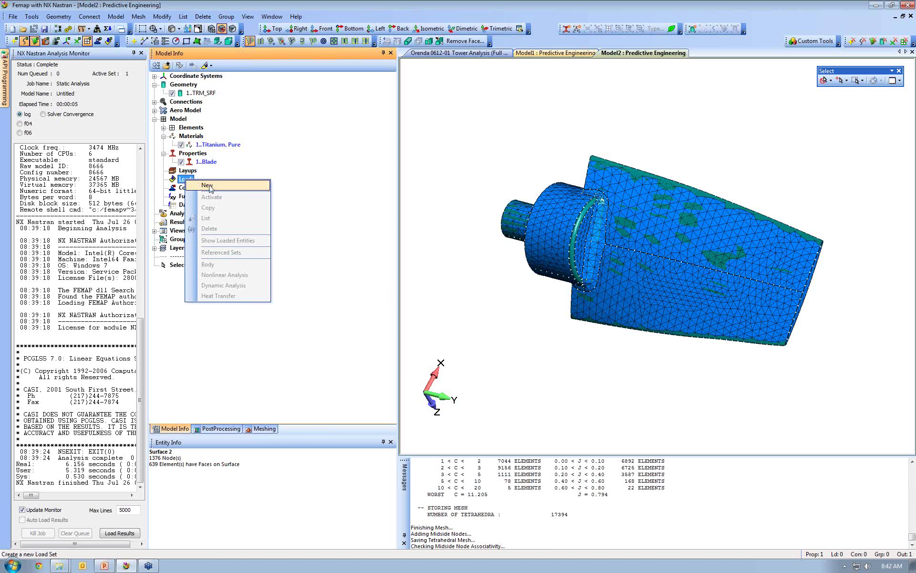
left_click(207, 185)
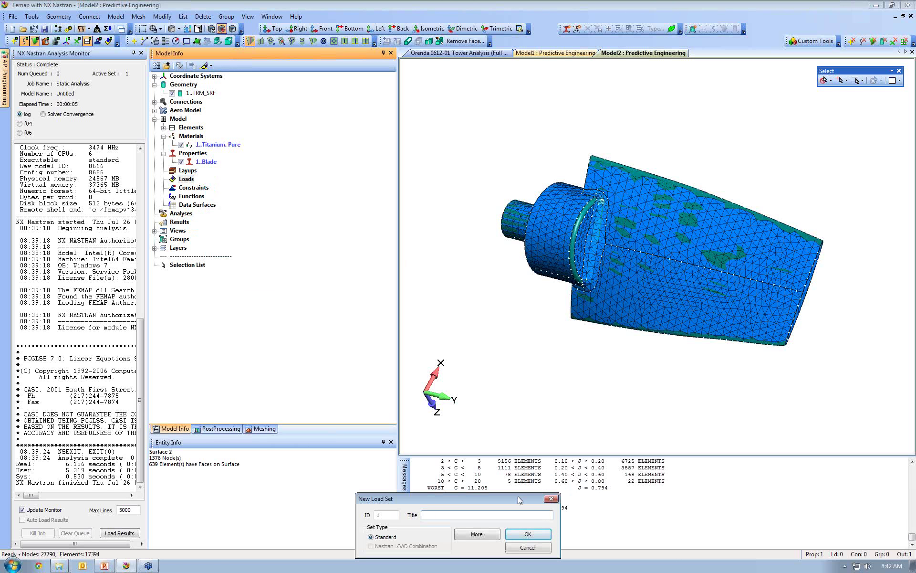
type("Pressure Load")
left_click(549, 534)
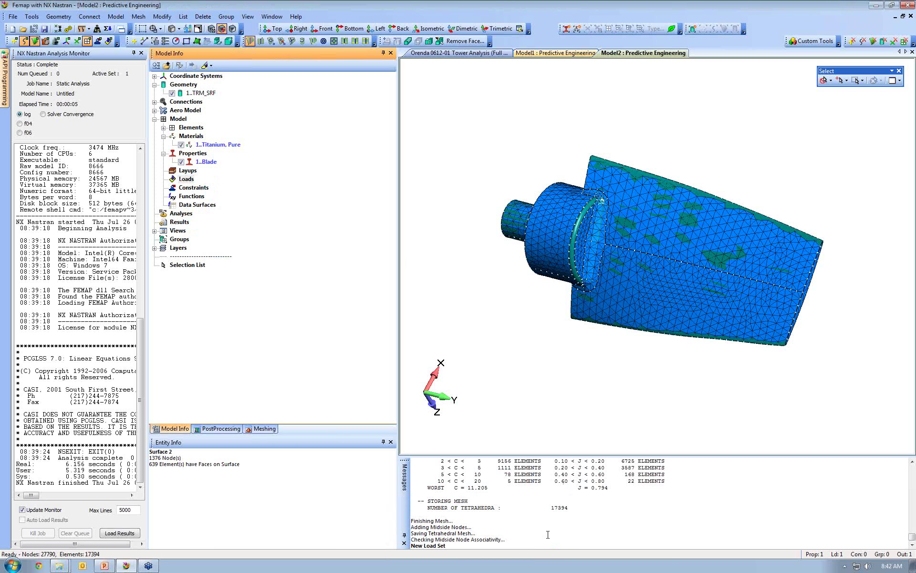
left_click(163, 179)
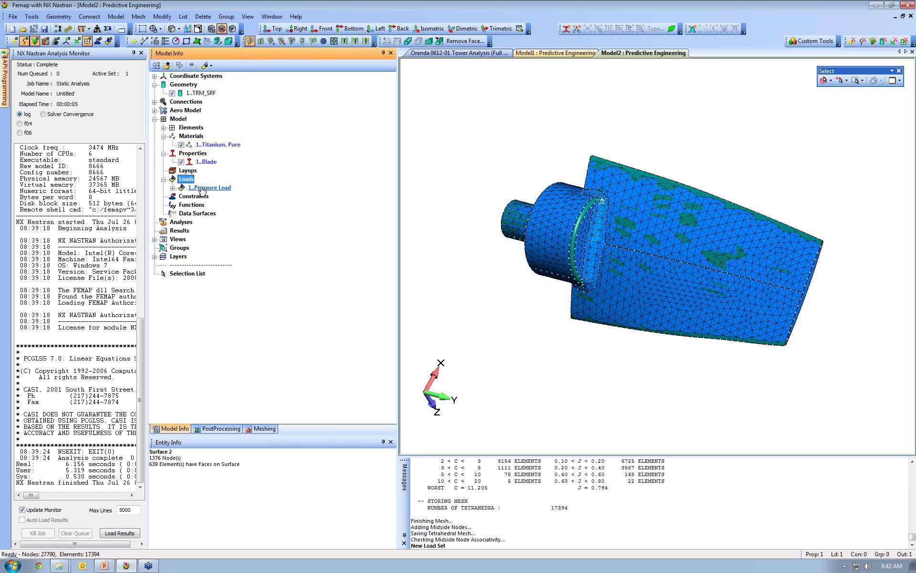
left_click(172, 188)
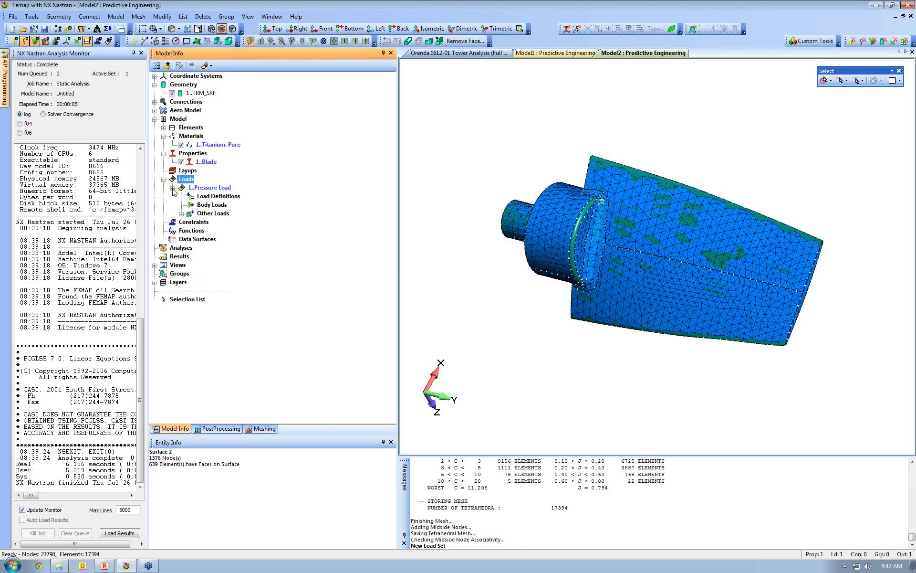
Step: Create a surface load titled 500 psi with a pressure of 500 normal to the element faces on the two large blade surfaces, 32 and 1
right_click(202, 197)
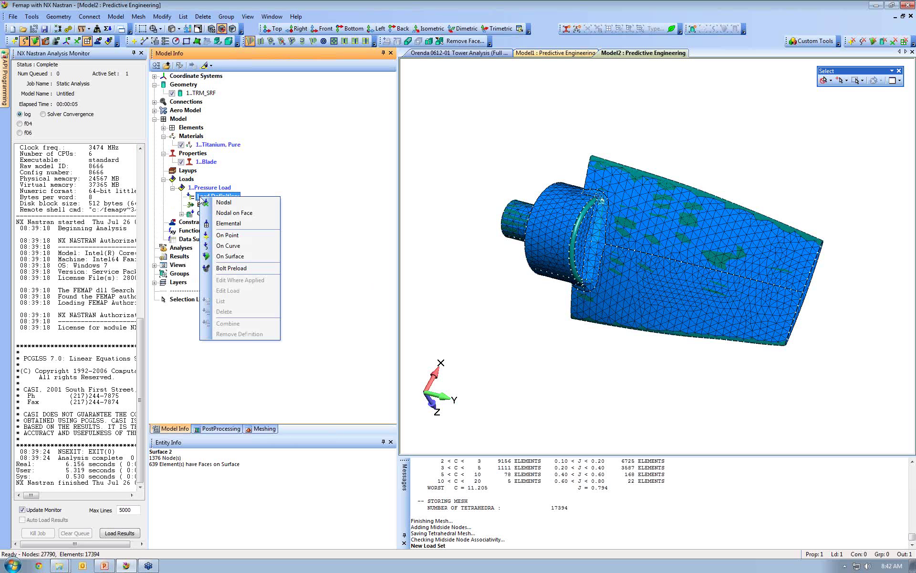
left_click(211, 257)
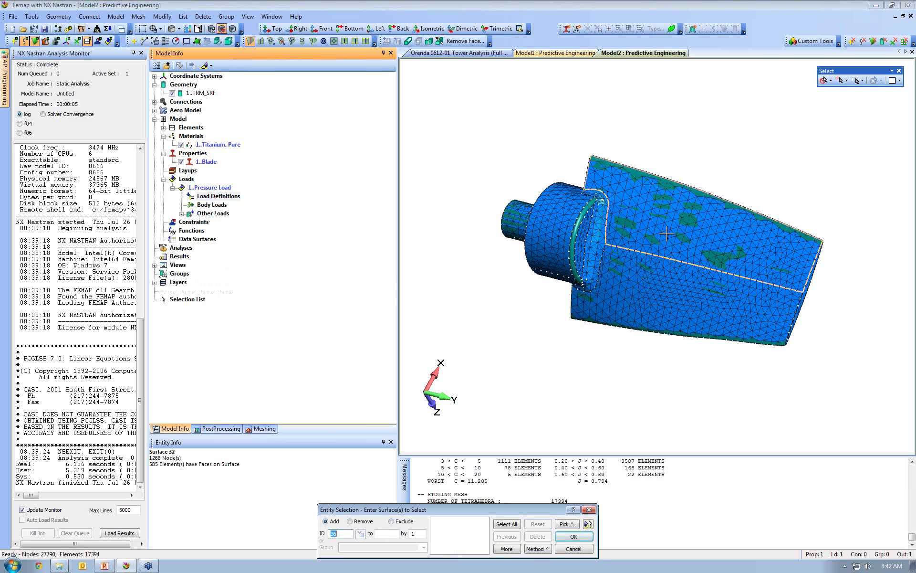
middle_click_drag(668, 236, 684, 215)
left_click(683, 214)
left_click(681, 282)
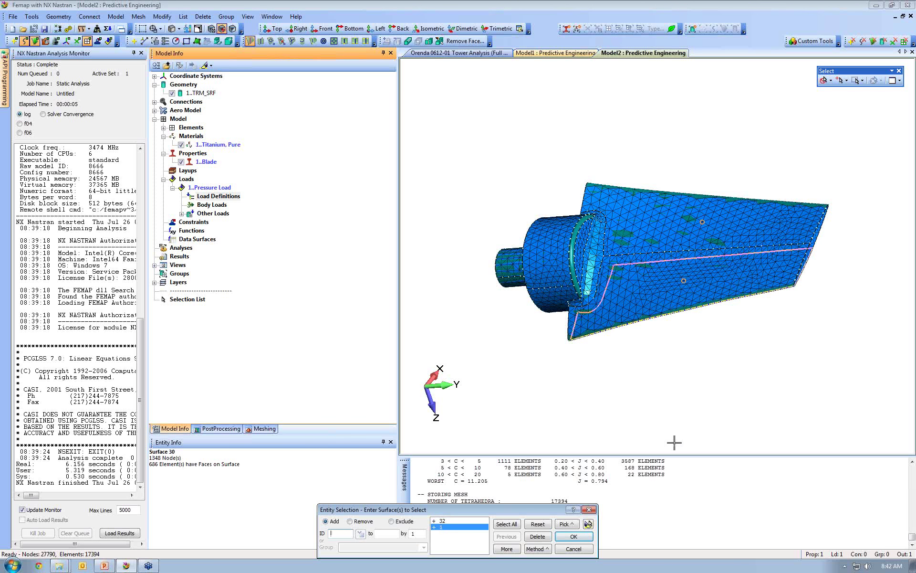
left_click(588, 524)
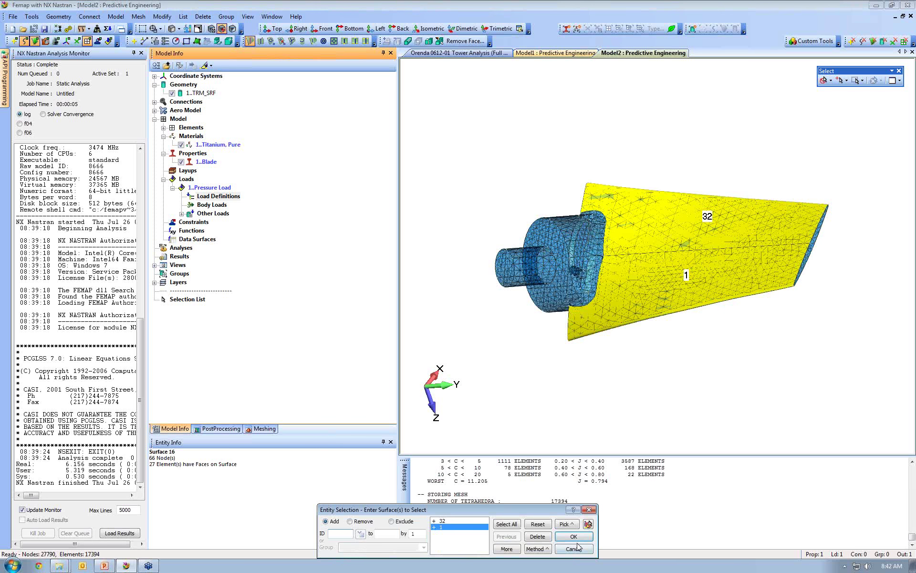
left_click(574, 536)
type("500 psi")
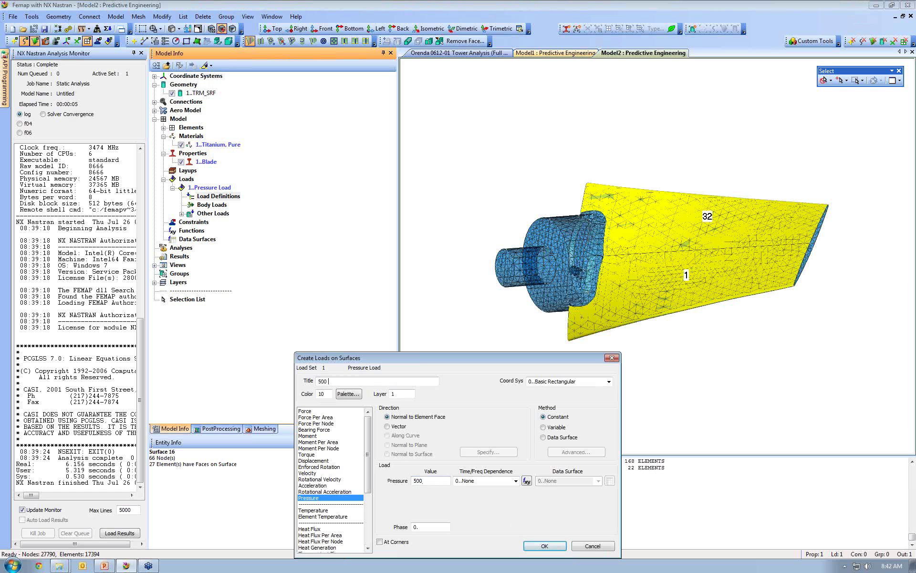
left_click(527, 547)
Step: Limit the view's entity visibility to loads, constraints and elements, hiding the geometry
middle_click_drag(491, 303, 462, 308)
key("ctrl+q")
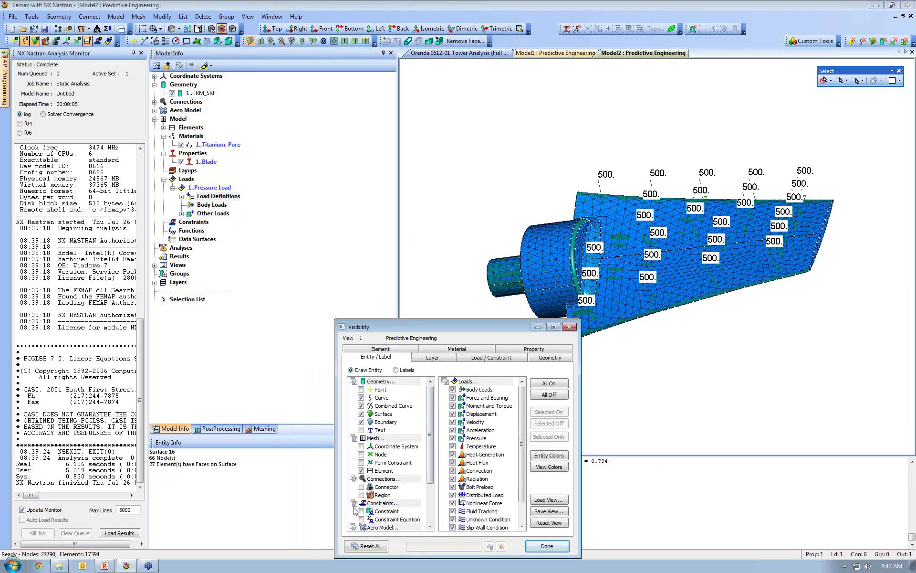
left_click(556, 396)
left_click(445, 381)
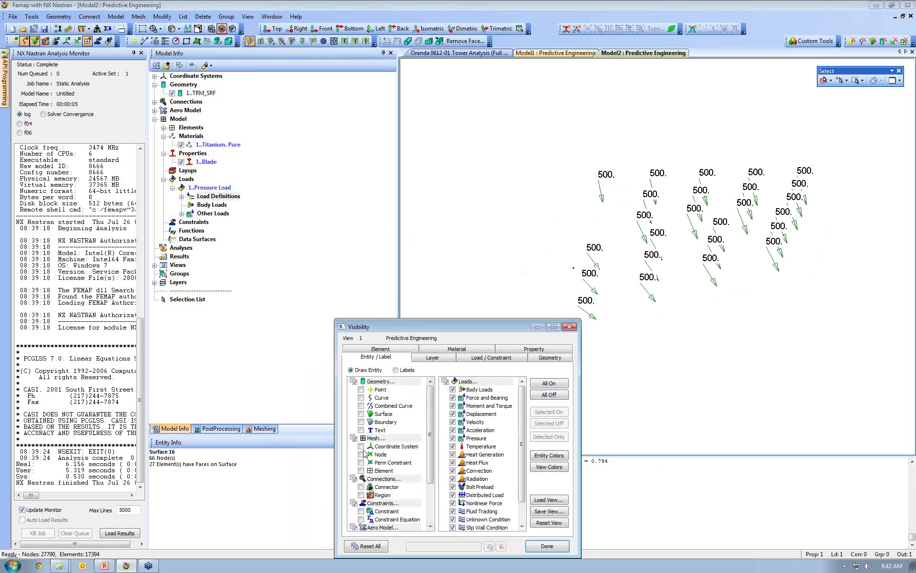
left_click(362, 470)
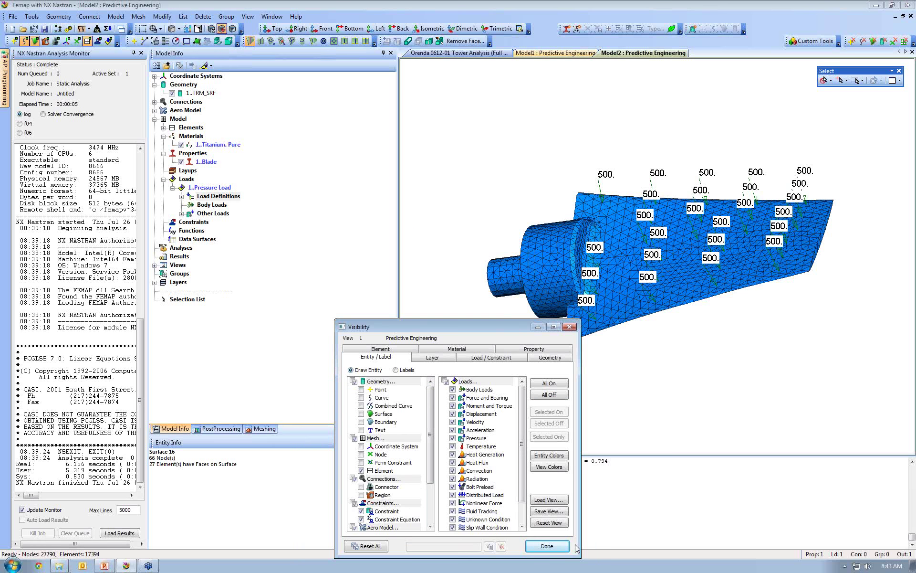
left_click(546, 548)
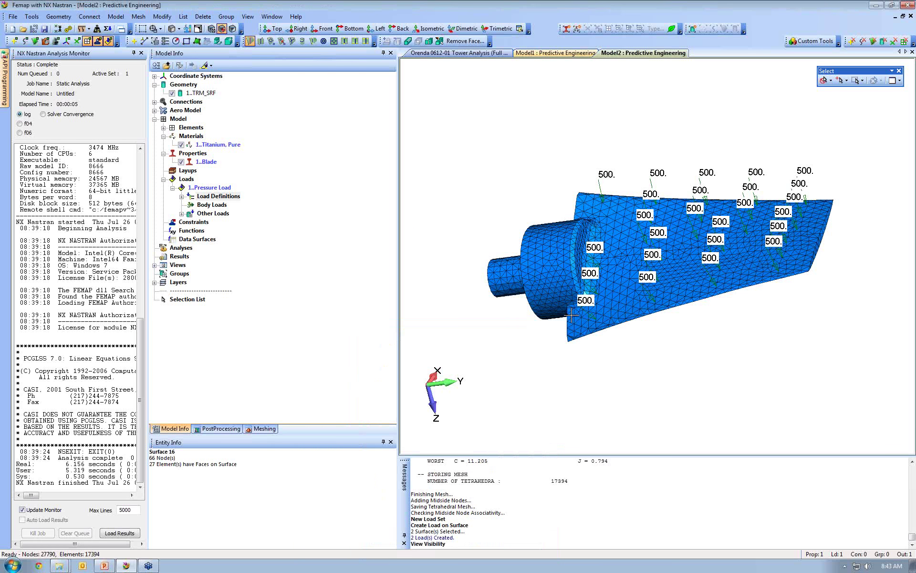
Step: Create a constraint set titled Fixed Base and expand its contents under Constraints in the model tree
right_click(193, 225)
left_click(214, 228)
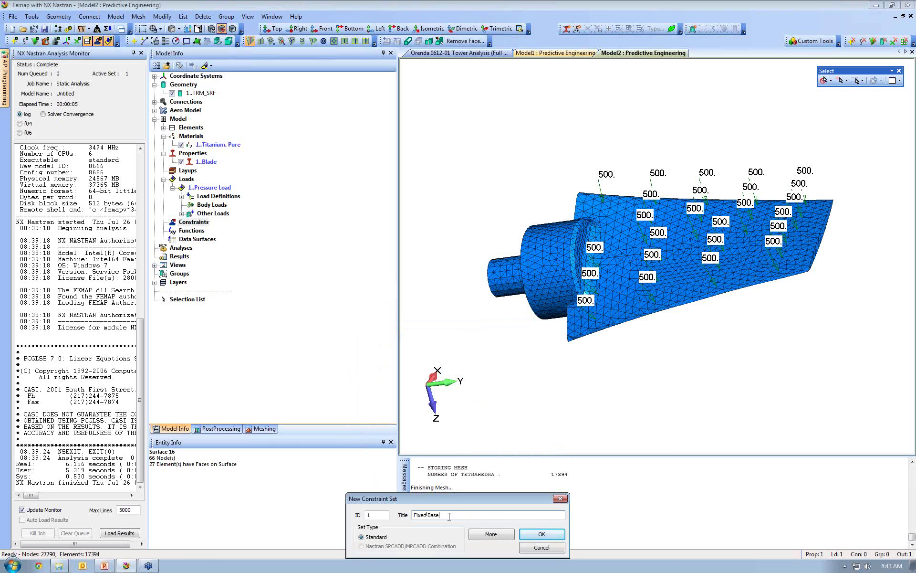
left_click(535, 533)
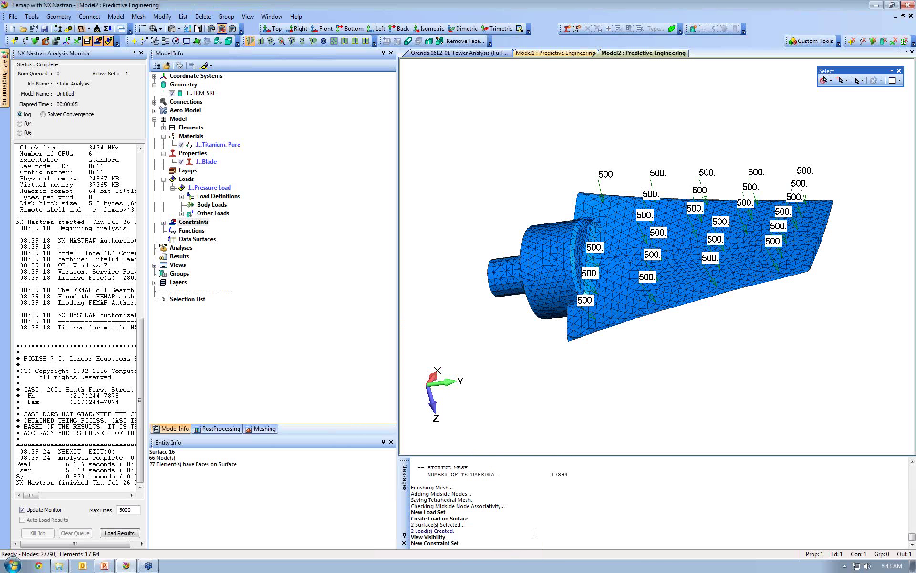
left_click(164, 222)
left_click(173, 231)
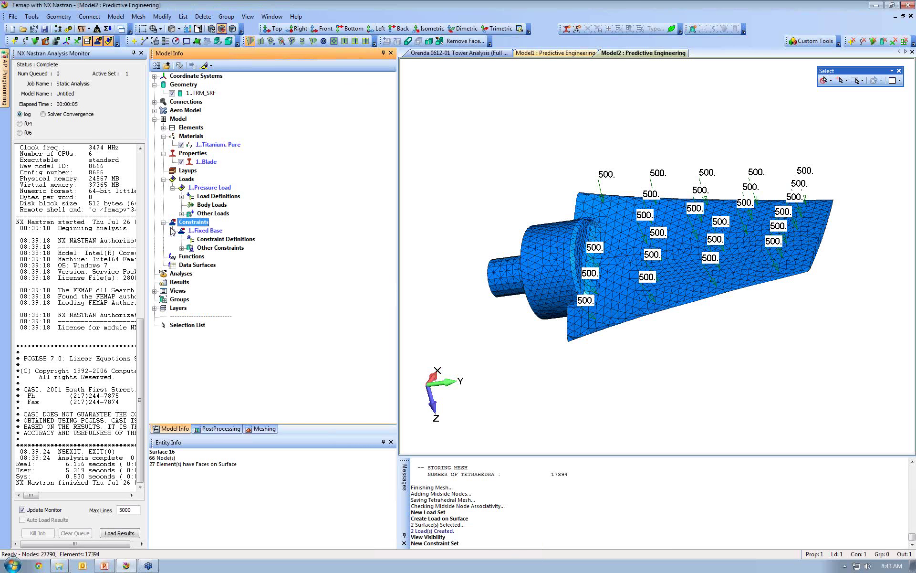
Step: Apply a Fixed surface constraint in the Fixed Base set to the blade's stem cylinder surfaces and the adjoining shoulder faces
right_click(216, 239)
left_click(259, 297)
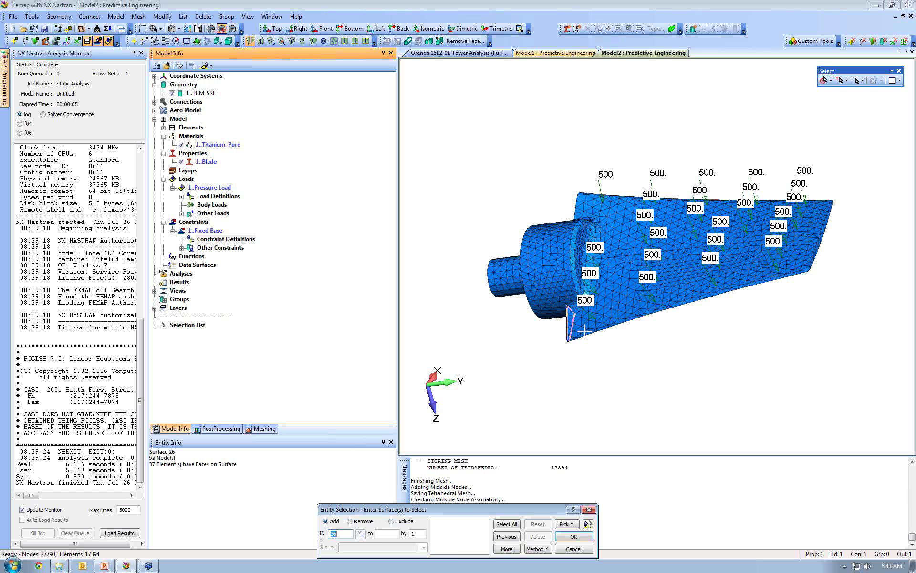
middle_click_drag(571, 321, 635, 315)
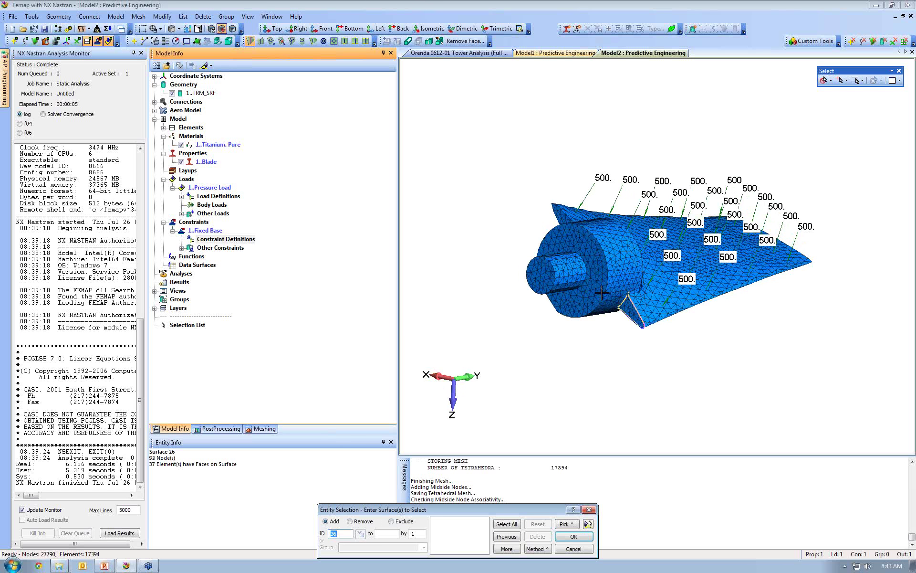
right_click(567, 344)
left_click(614, 267)
left_click(576, 245)
left_click(552, 245)
right_click(503, 191)
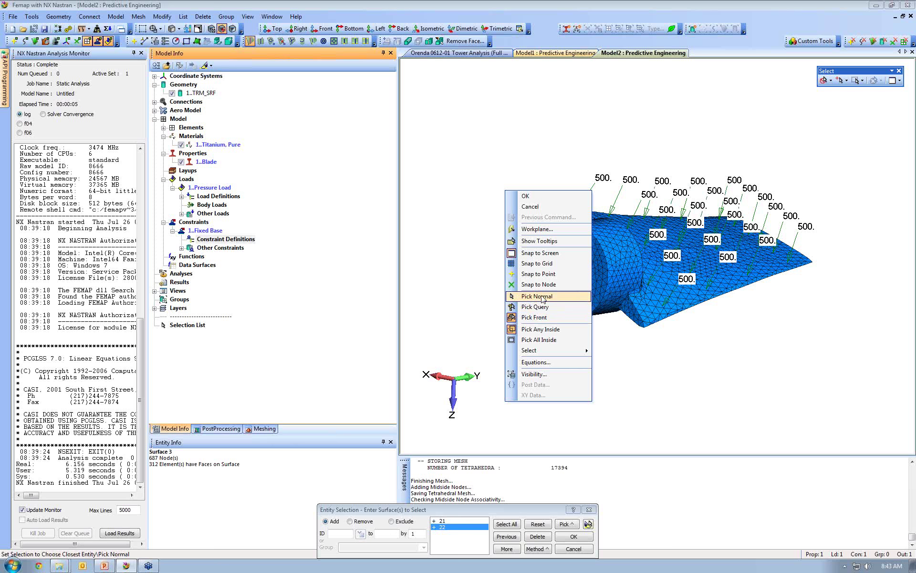
left_click(537, 318)
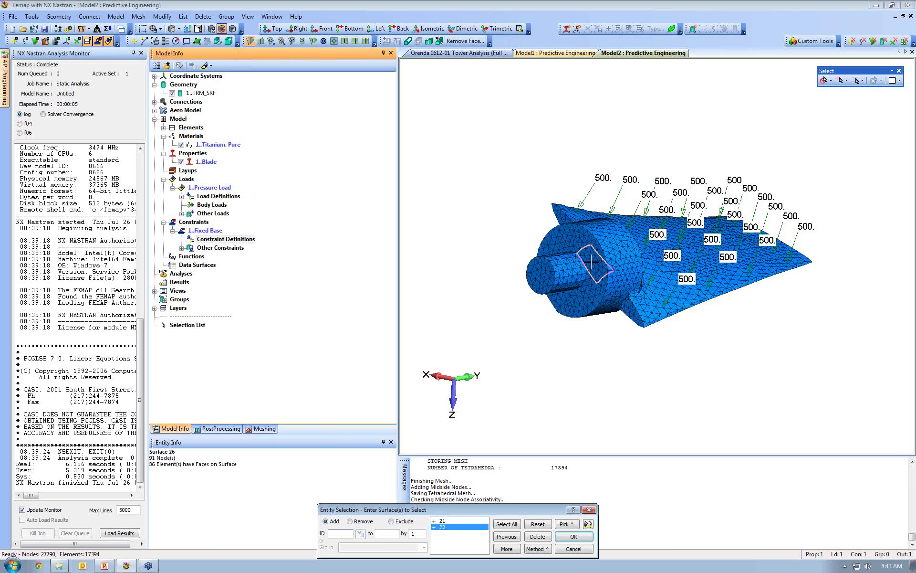
left_click(588, 525)
middle_click_drag(559, 242, 518, 282)
left_click(518, 285)
left_click(520, 316)
left_click(588, 526)
middle_click_drag(566, 293, 595, 263)
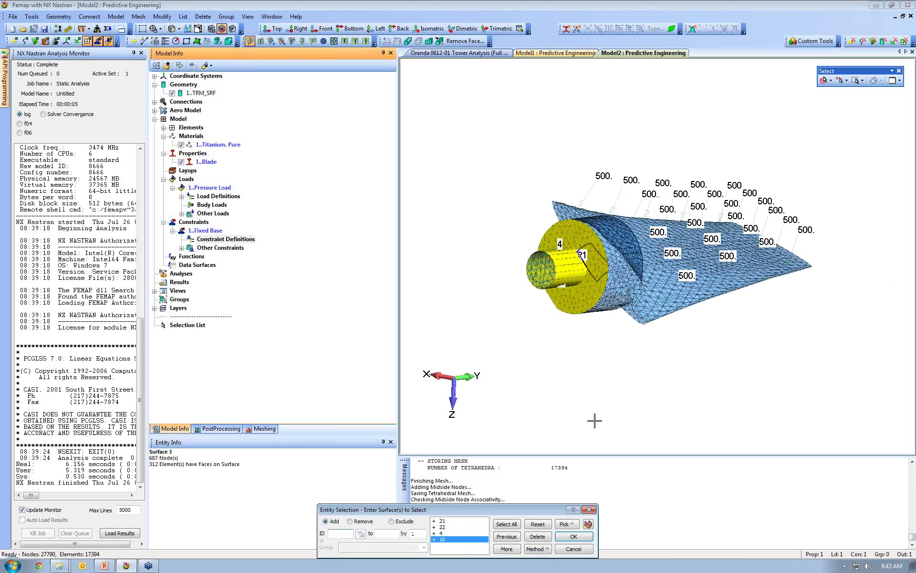
left_click(573, 537)
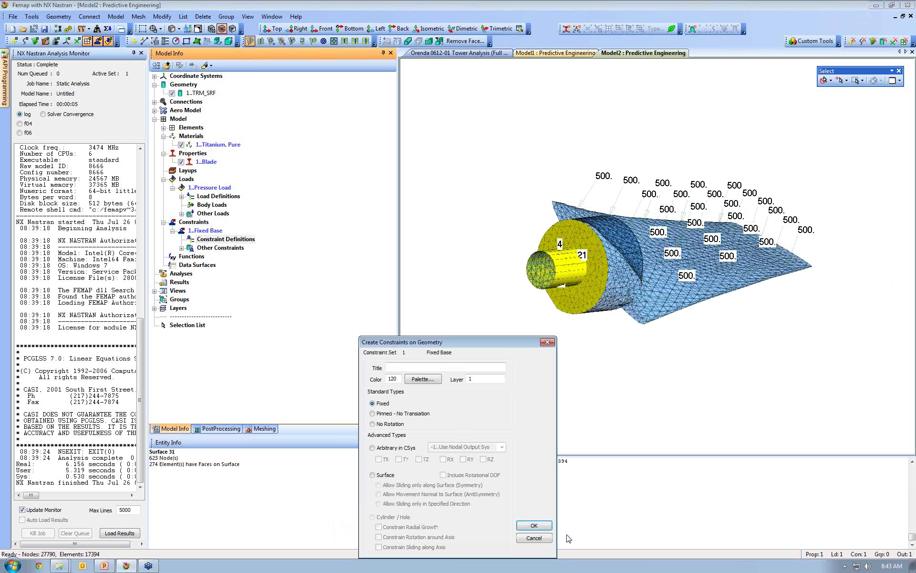
left_click(534, 525)
middle_click_drag(573, 236, 626, 250)
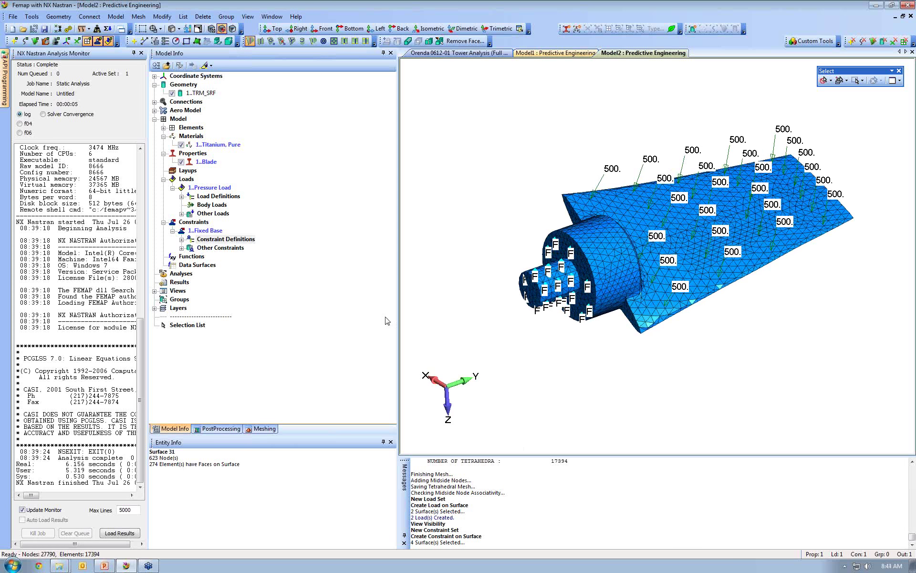
Step: Create an NX Nastran static analysis set titled Static Analysis with the default executive and solution options, and run it
right_click(174, 278)
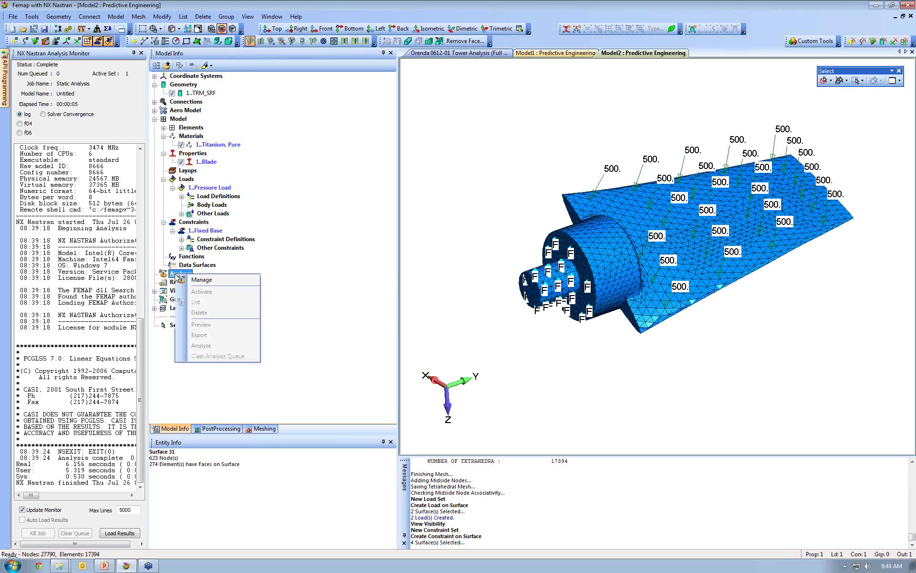
left_click(203, 284)
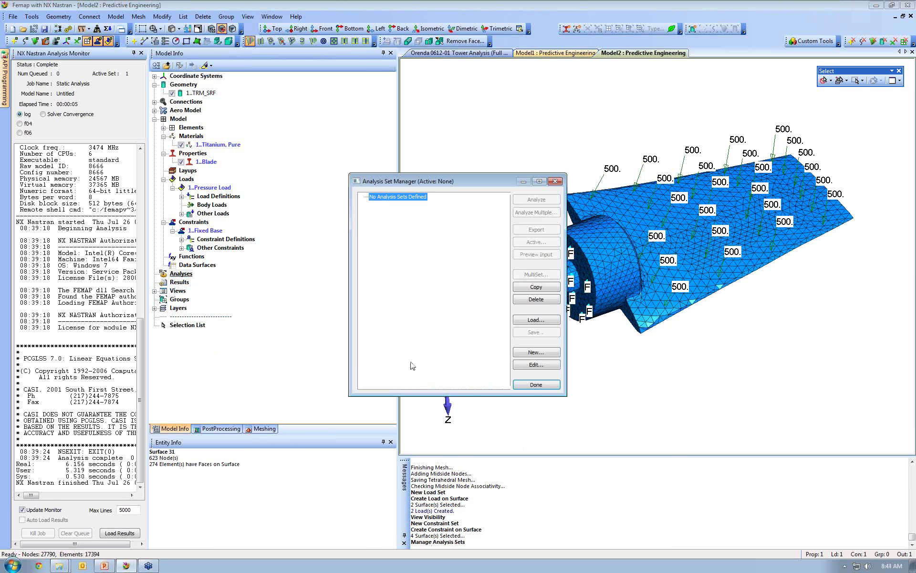
left_click(536, 352)
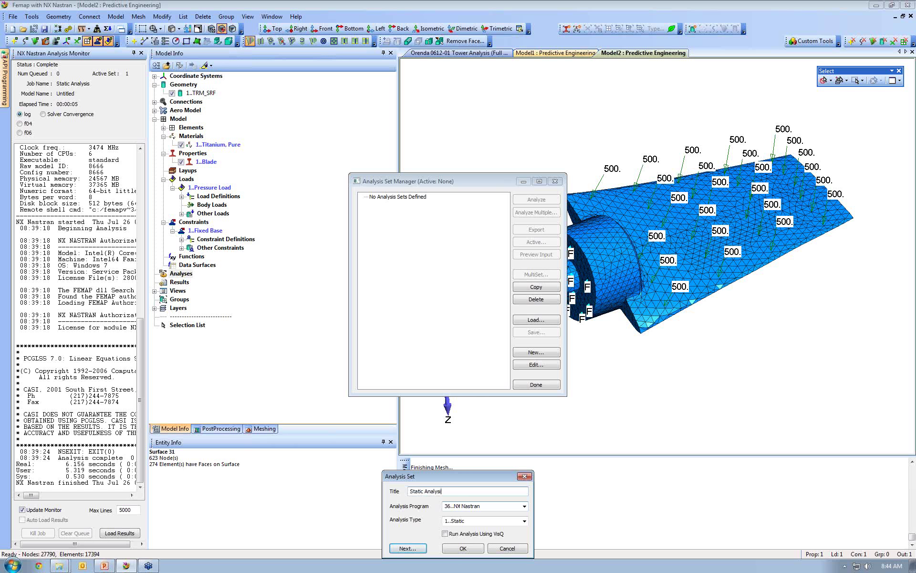
left_click(407, 547)
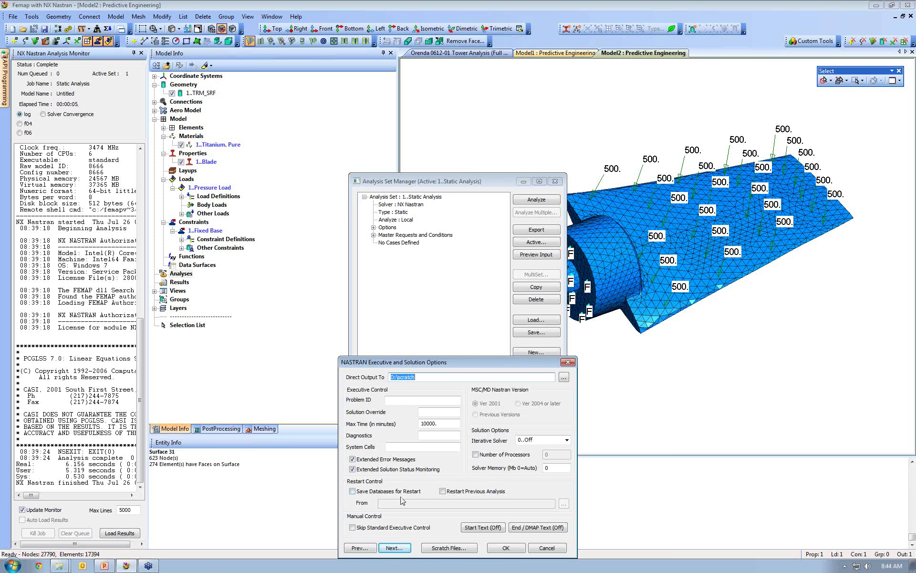
left_click(506, 548)
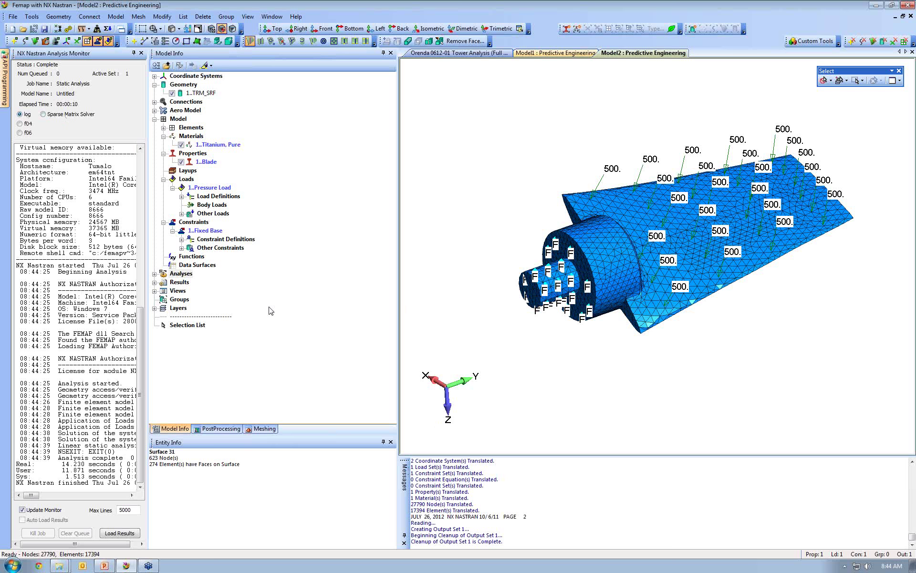
Step: Expand the Analyses and Results entries and display NX NASTRAN Case 1 as a deformed, contoured Total Translation plot
left_click(154, 274)
left_click(154, 291)
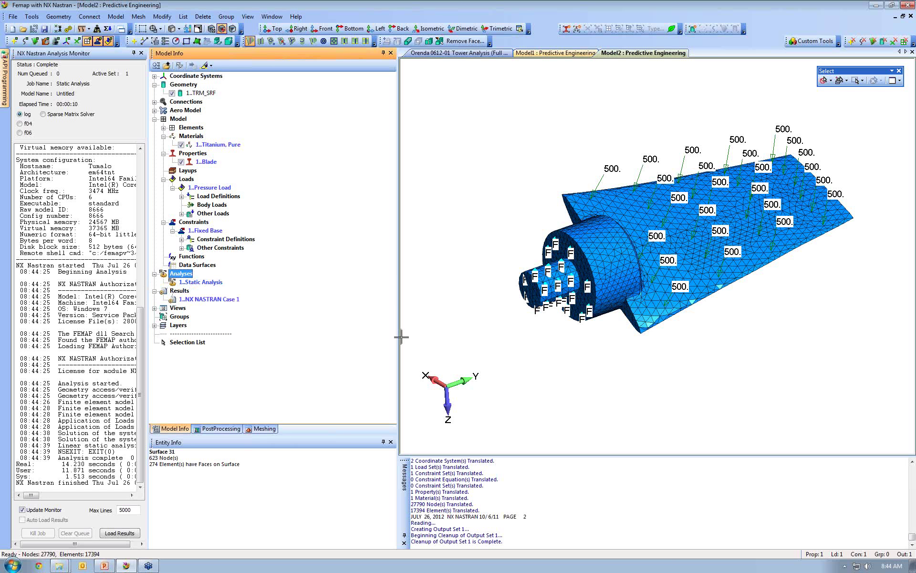
right_click(204, 299)
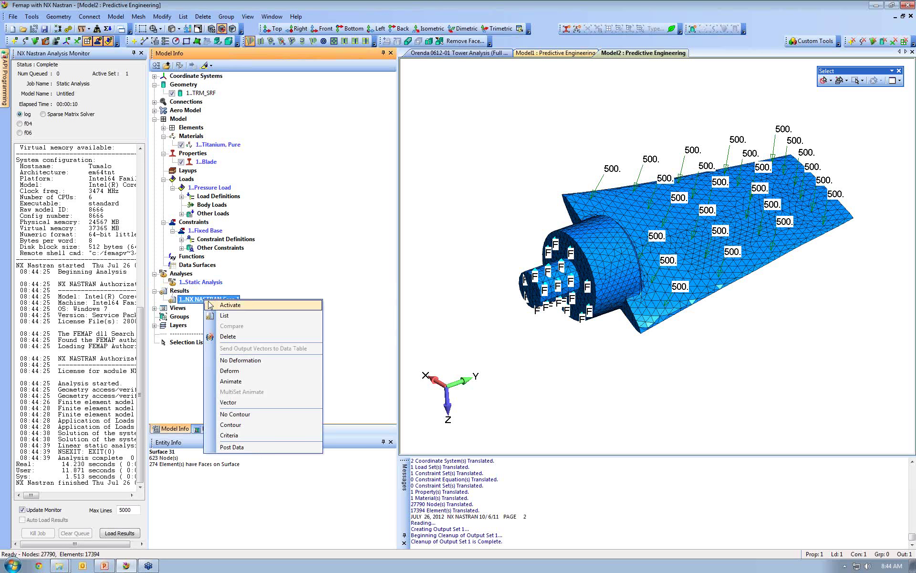
left_click(231, 425)
right_click(213, 301)
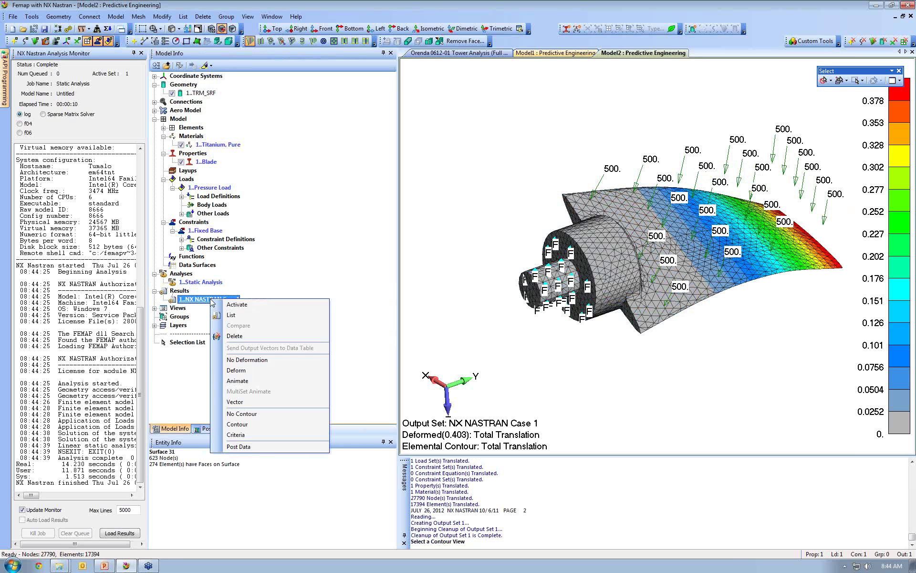
left_click(237, 371)
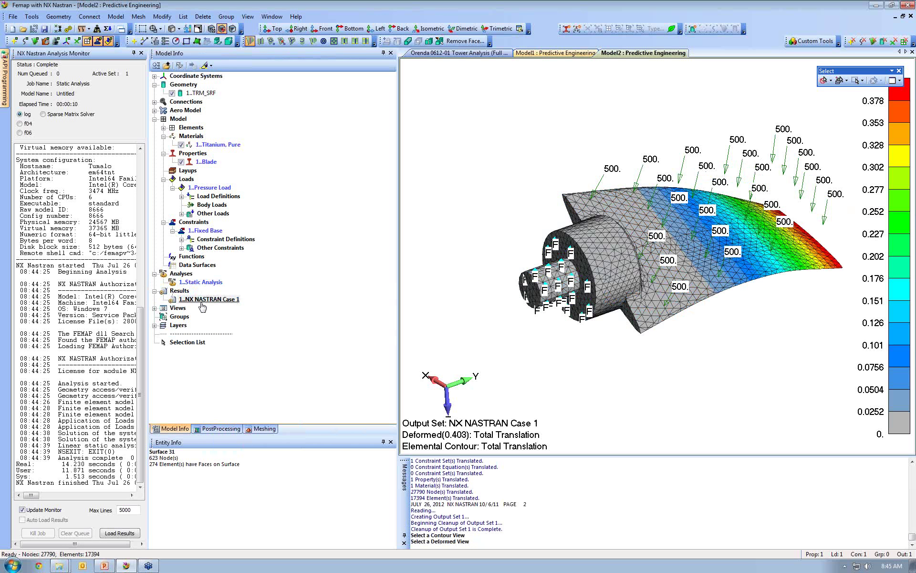
middle_click_drag(567, 233, 472, 242)
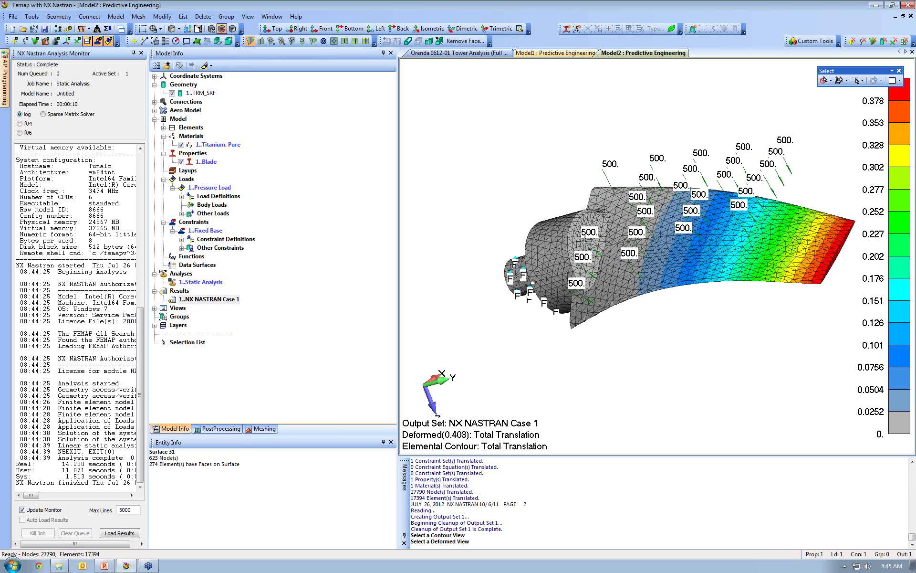
Step: Change the contour of NX NASTRAN Case 1 to Solid Von Mises Stress and inspect the loaded blade face
right_click(207, 302)
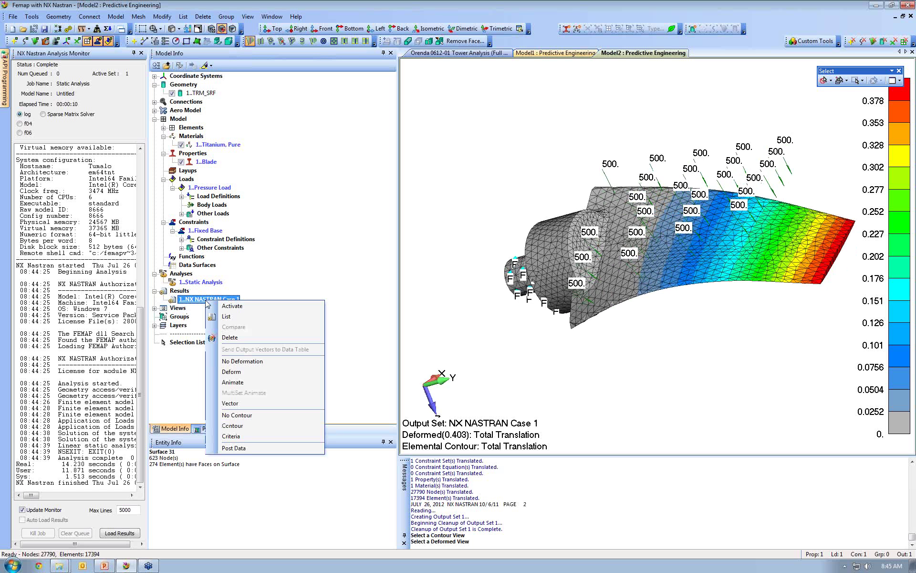
left_click(247, 448)
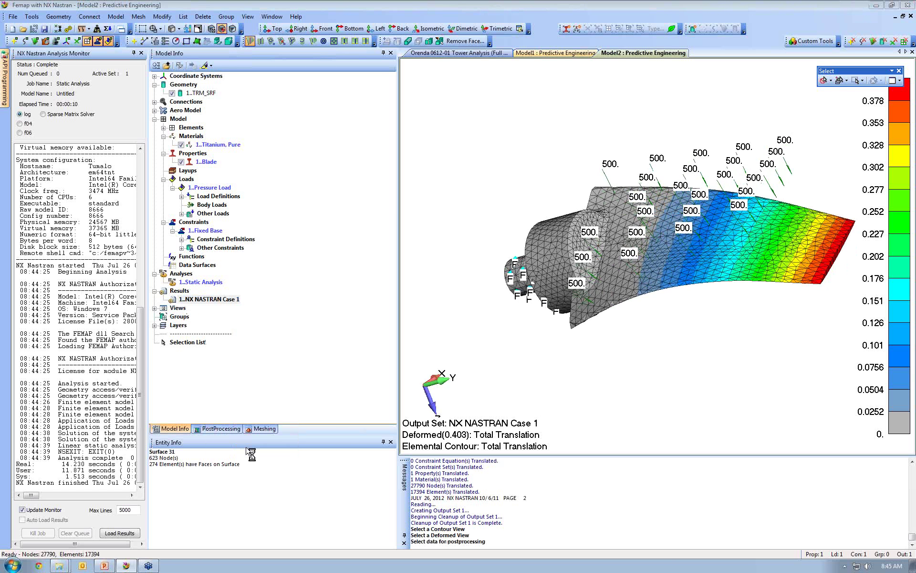
left_click(416, 497)
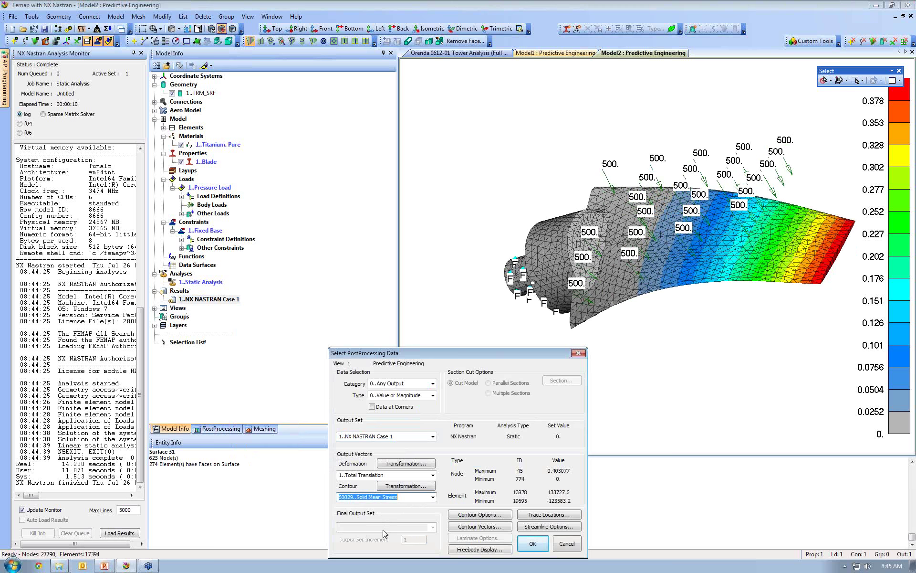
left_click(532, 543)
middle_click_drag(555, 230, 558, 249)
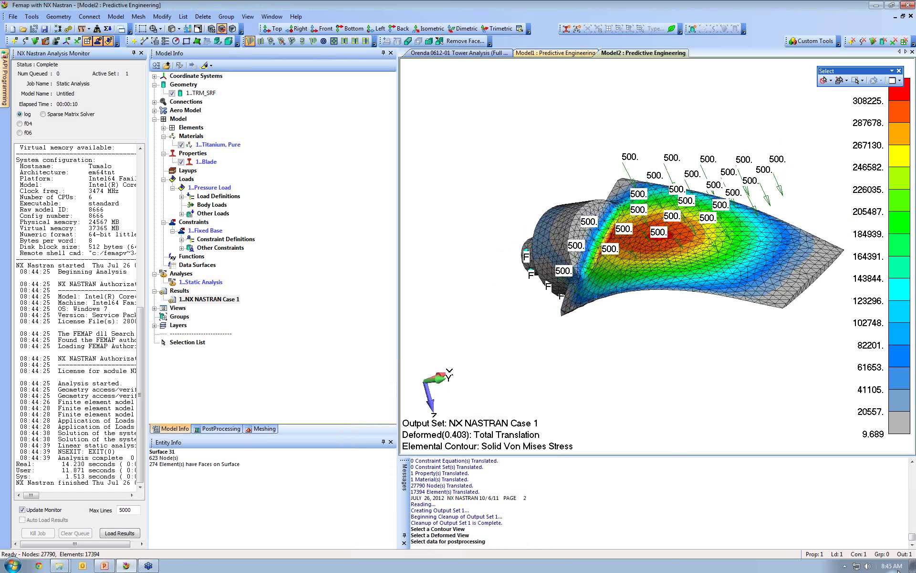
mouse_move(891, 571)
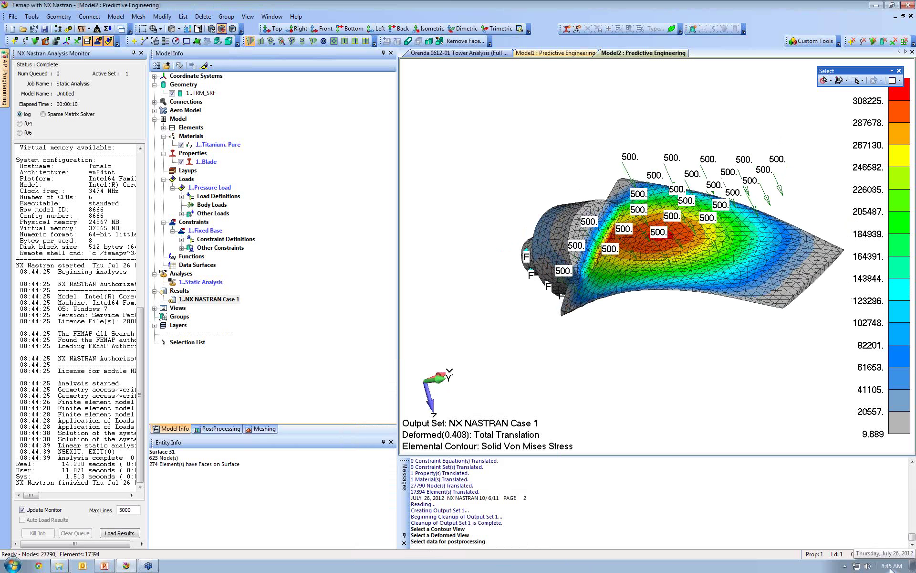
middle_click_drag(546, 248, 543, 274)
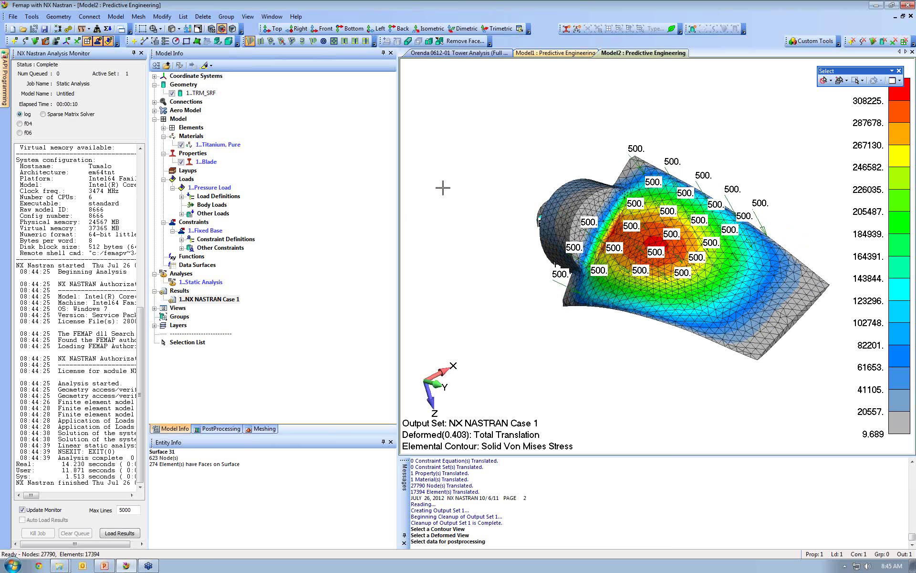
Step: Start a new model and import the geometry file Solid Blade Model.x_t with a geometry scale factor of 39.37
left_click(14, 29)
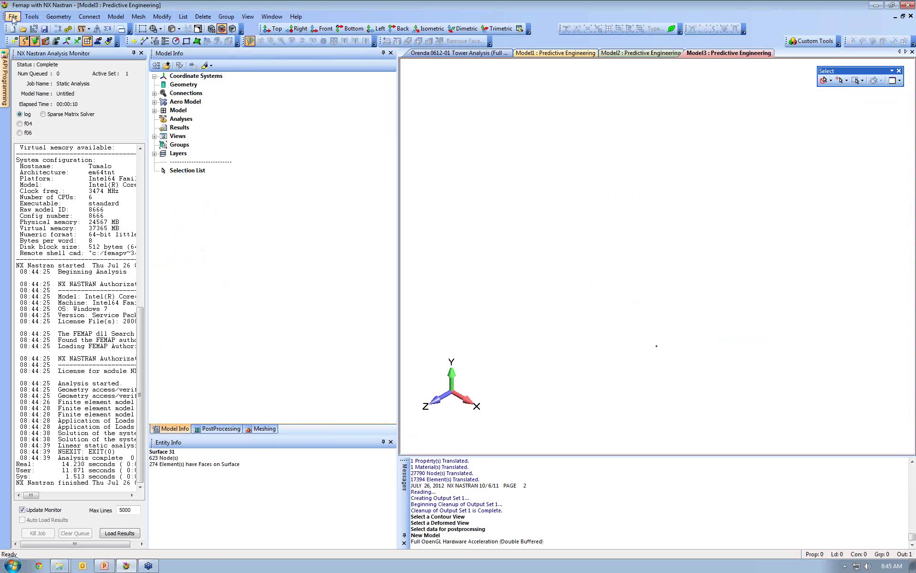
left_click(13, 17)
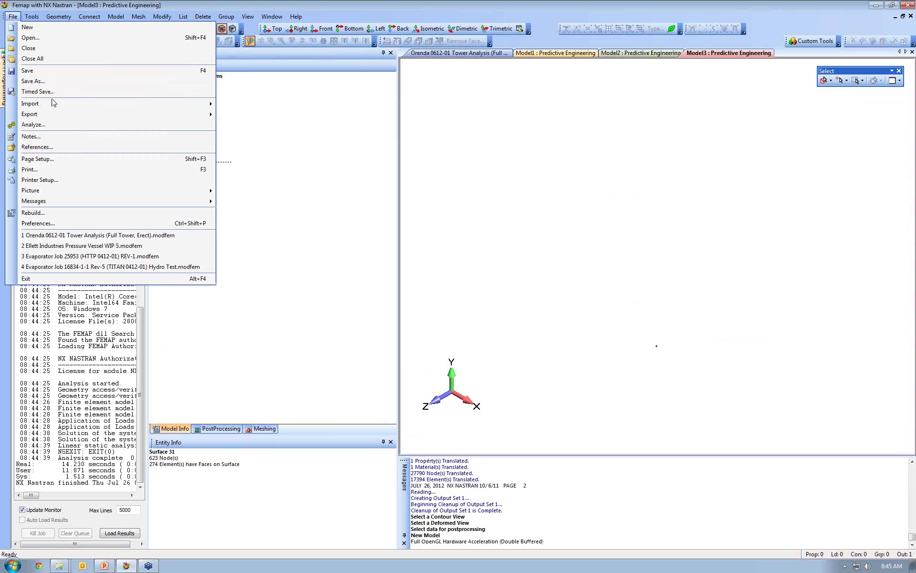
mouse_move(53, 104)
left_click(229, 103)
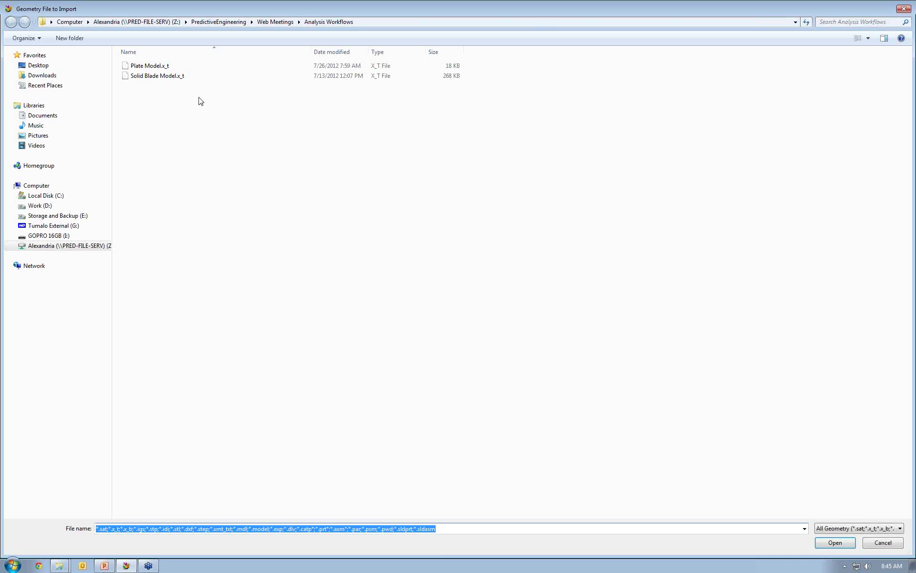
double_click(168, 77)
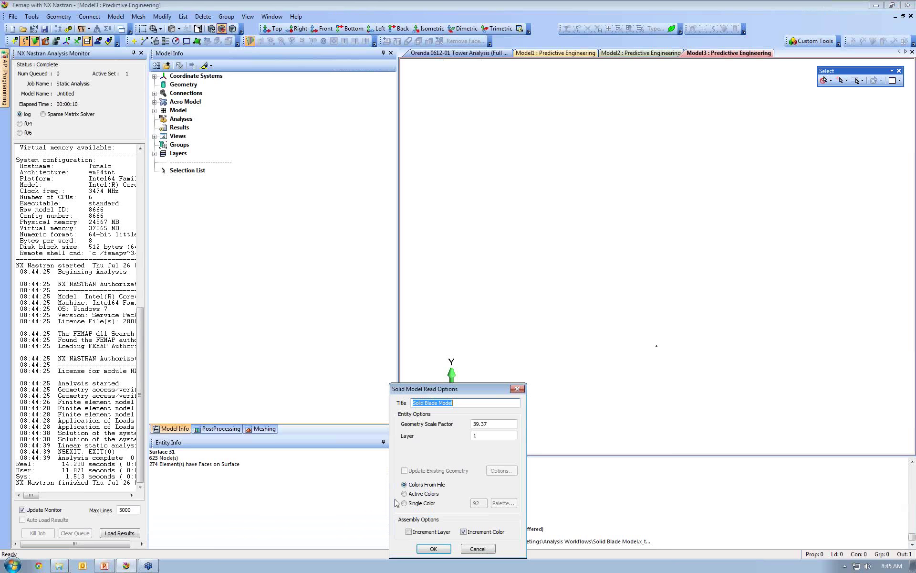
left_click(433, 548)
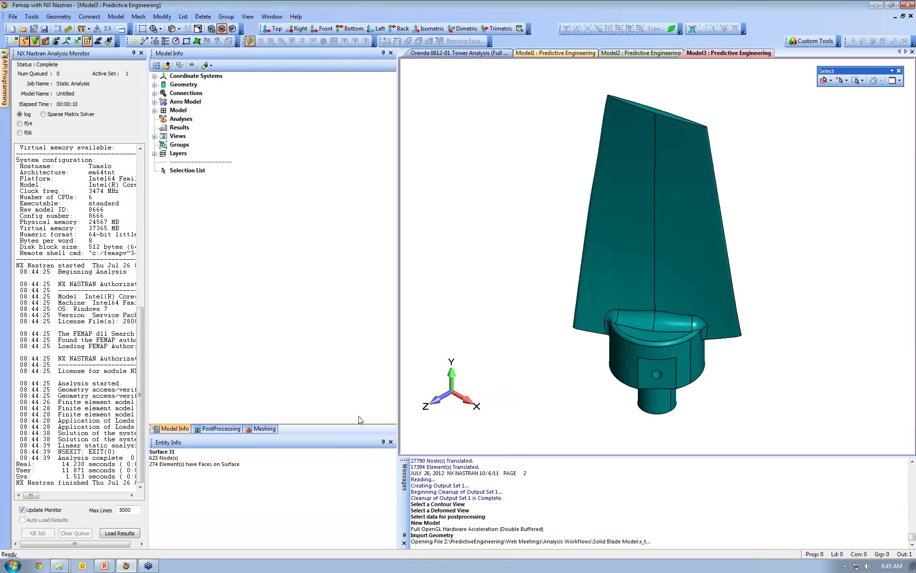
Step: Tet-mesh the imported TRM_SRF solid with the library material Titanium, Pure, keeping midside nodes and a tet growth ratio of 1.1
left_click(155, 85)
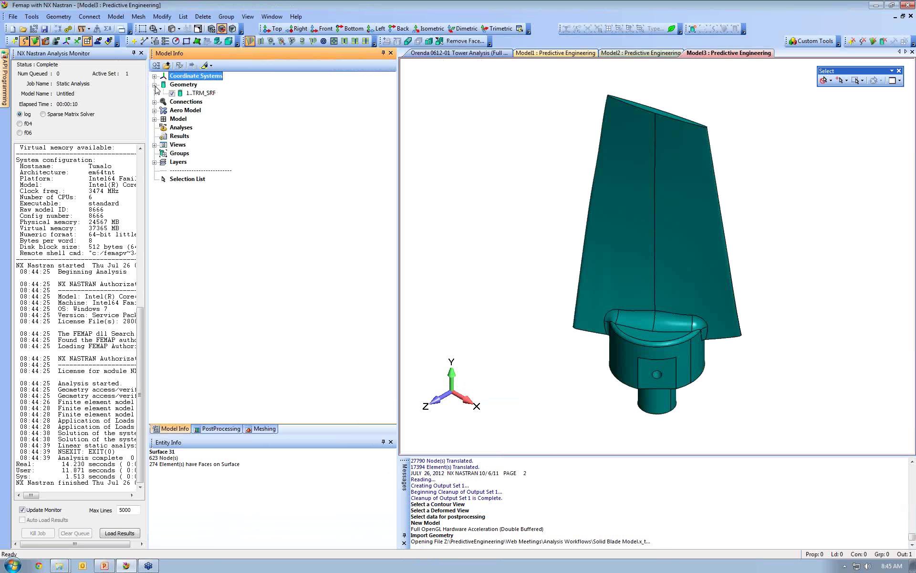
right_click(189, 94)
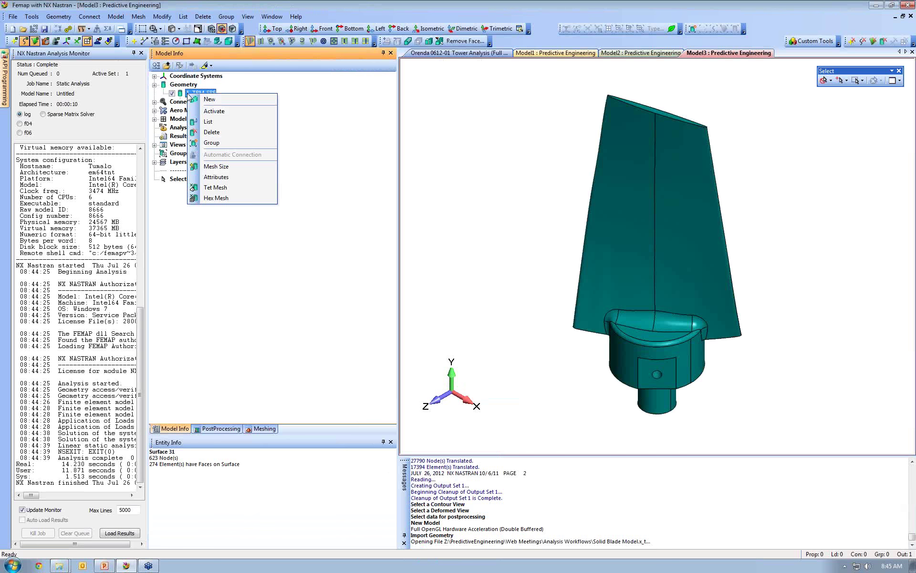
left_click(208, 188)
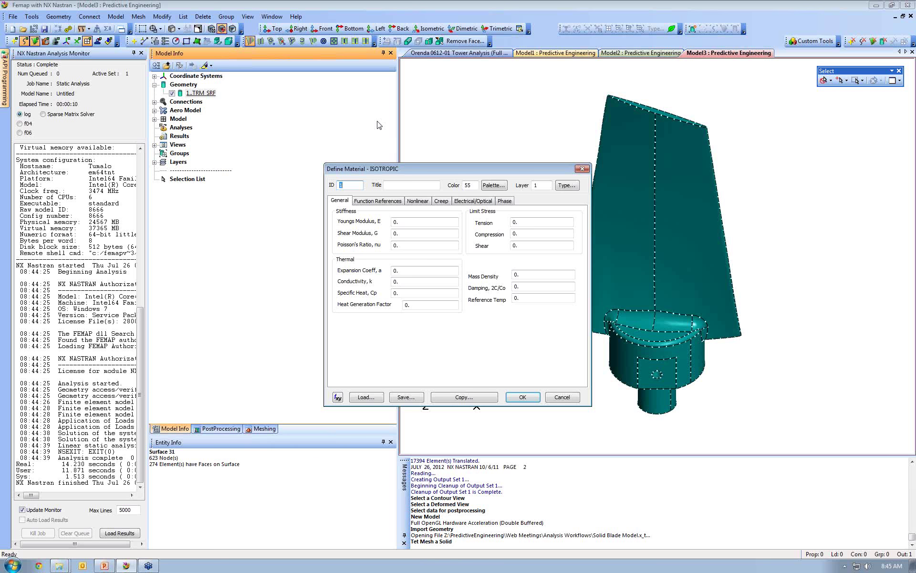
left_click(366, 397)
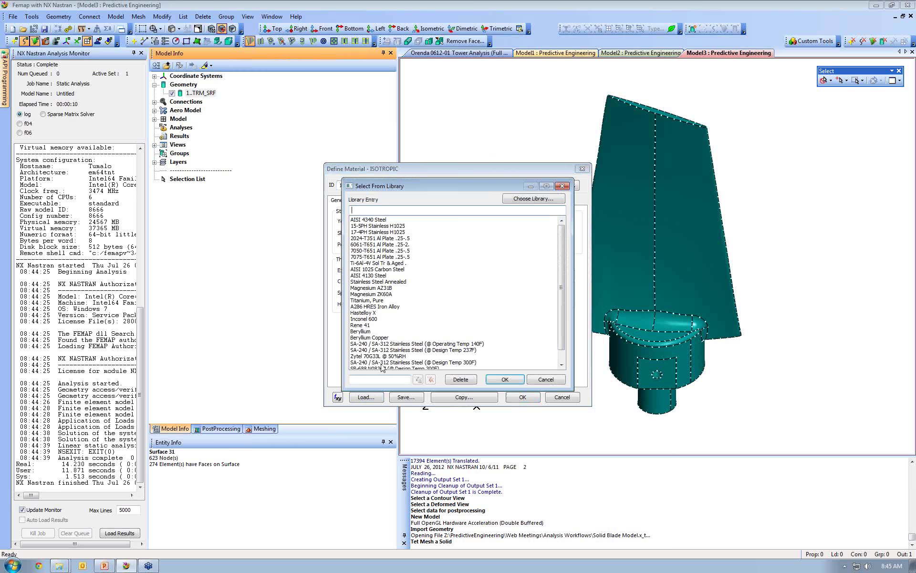
left_click(374, 300)
left_click(501, 379)
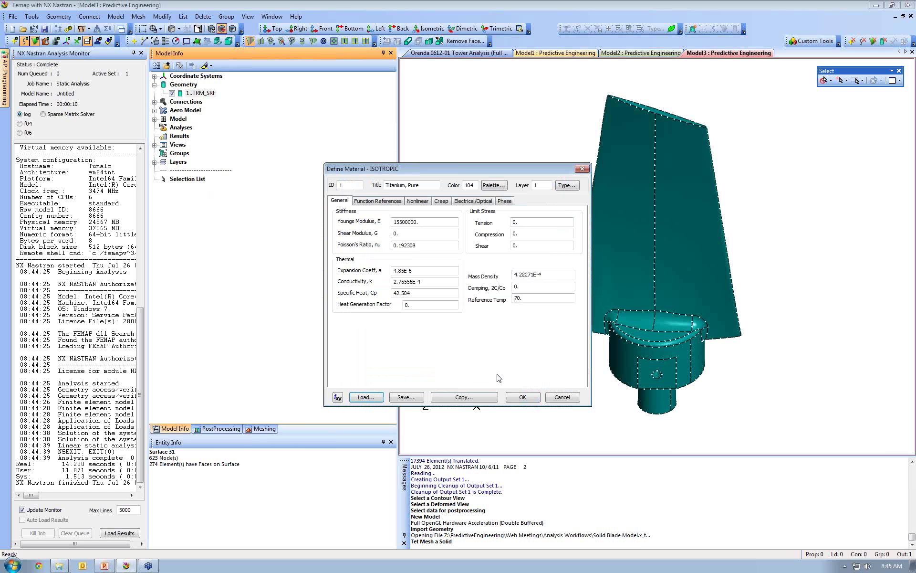
left_click(516, 399)
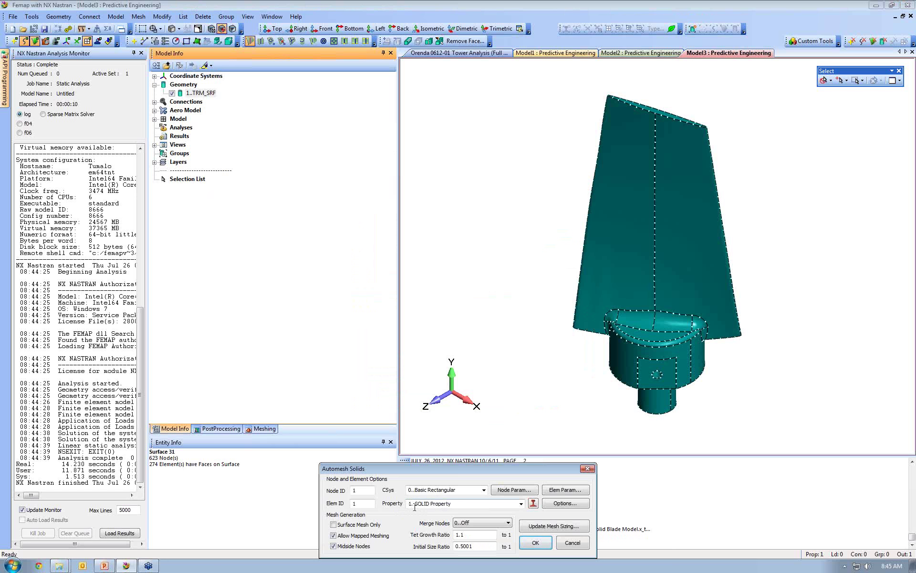
left_click(533, 542)
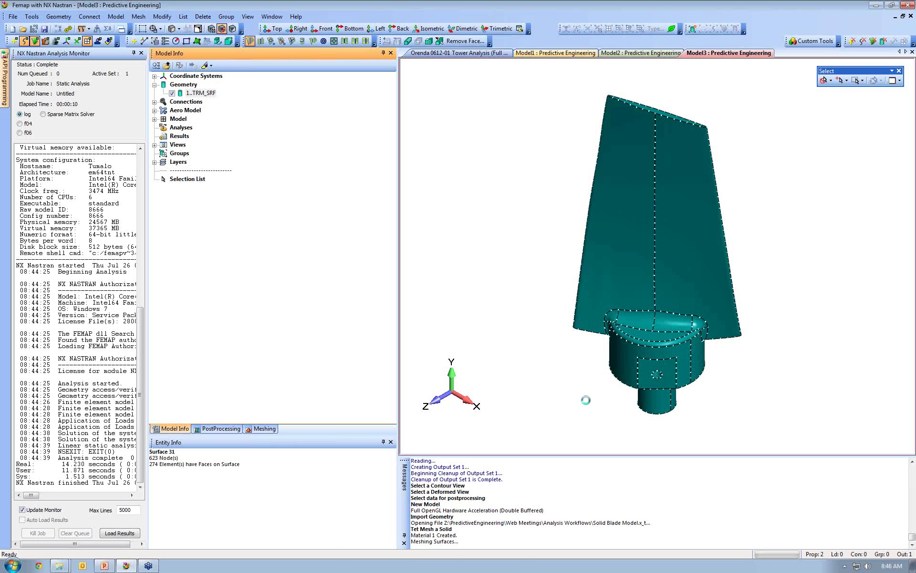
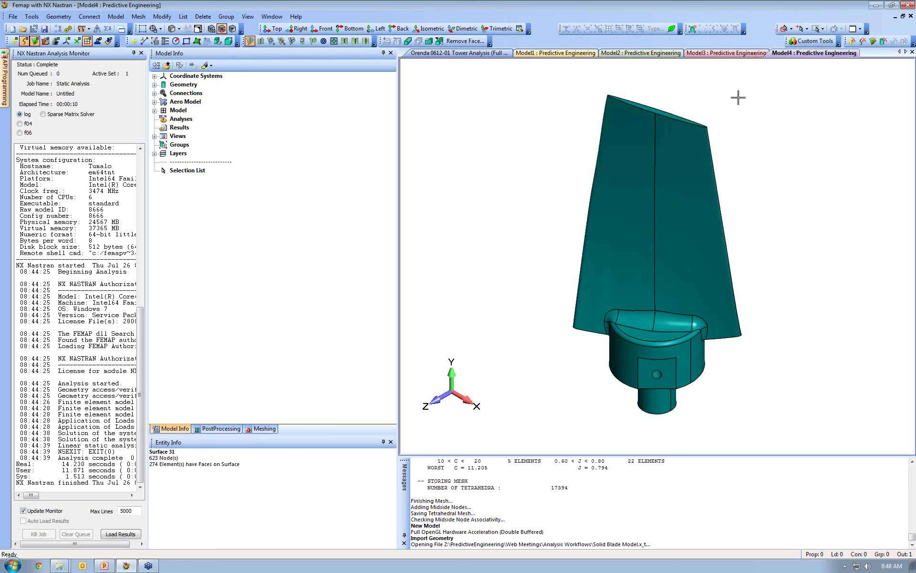
Step: Undock the Select toolbar and float it over the graphics view beside the blade in Model4
left_click_drag(776, 29, 784, 111)
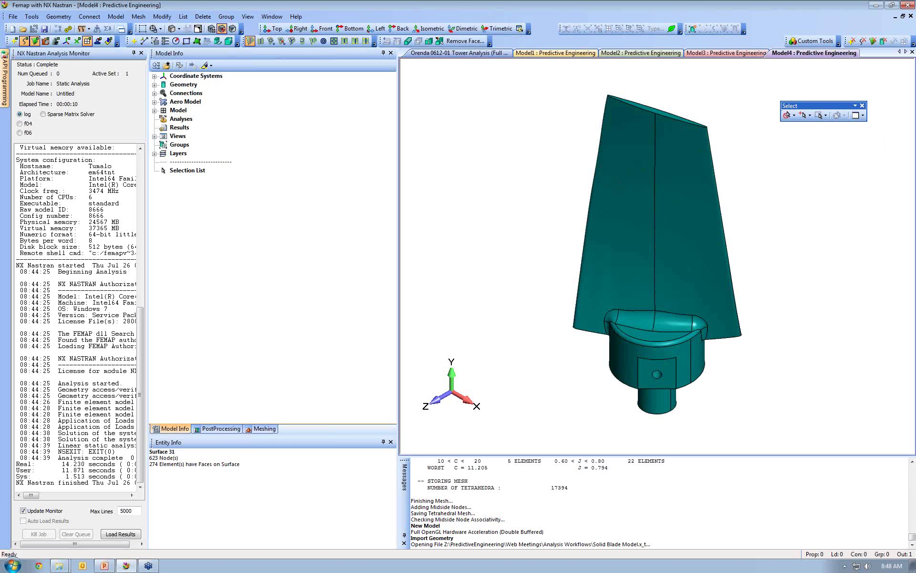
key("alt+Tab")
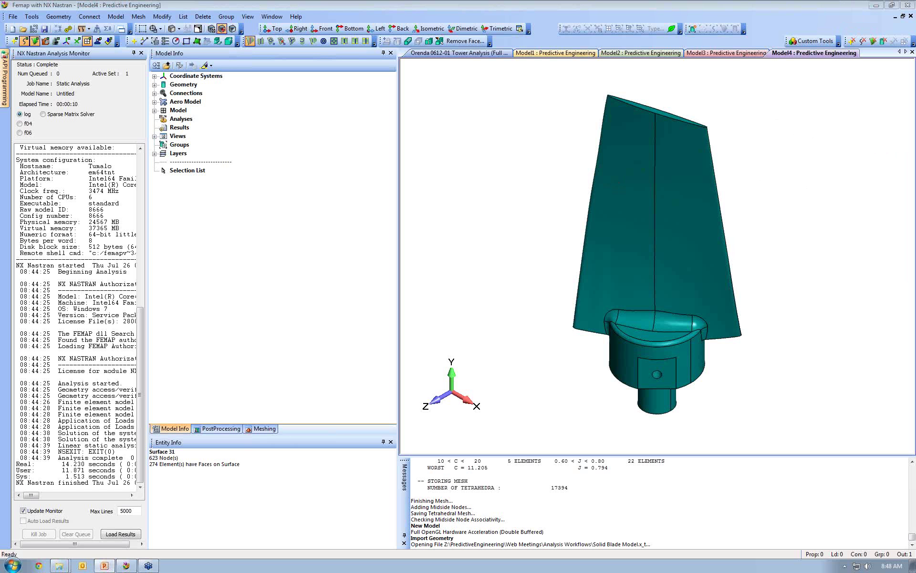
key("alt+Tab")
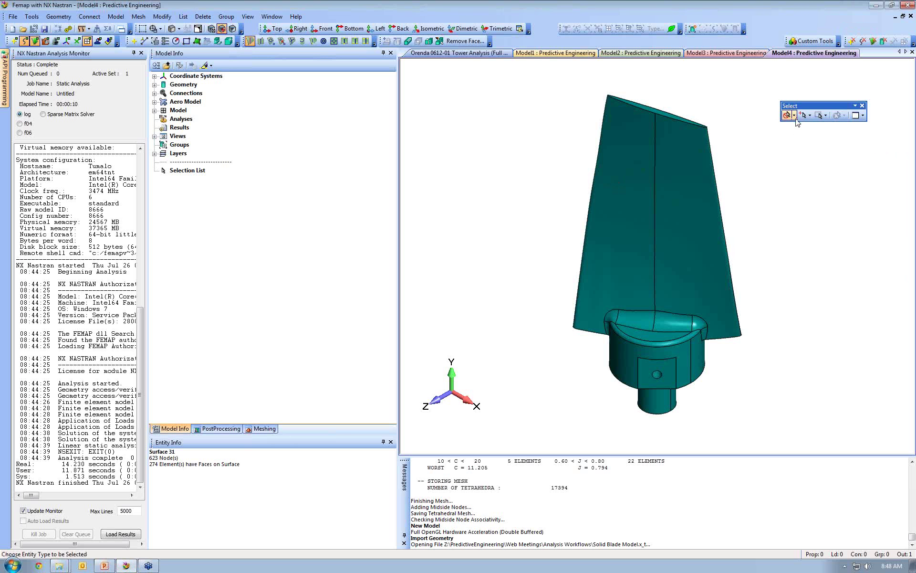
Step: Create an isotropic material from the library entry Titanium, Pure, using Material as the selection entity type
left_click(794, 117)
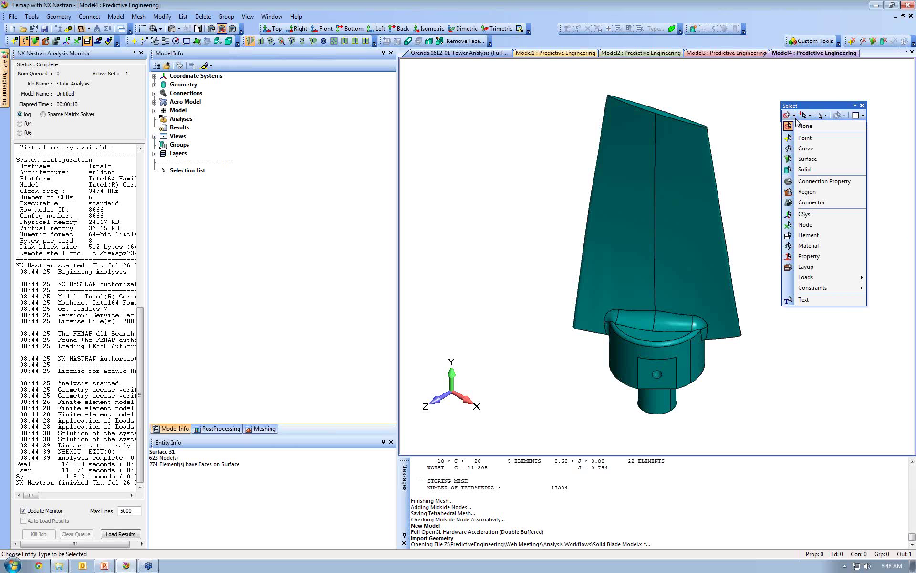
left_click(808, 247)
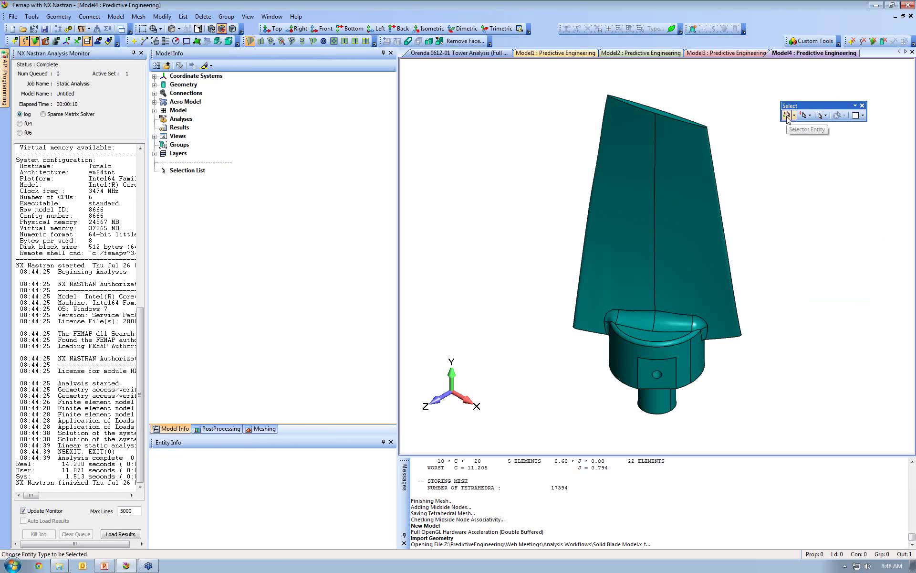
right_click(747, 129)
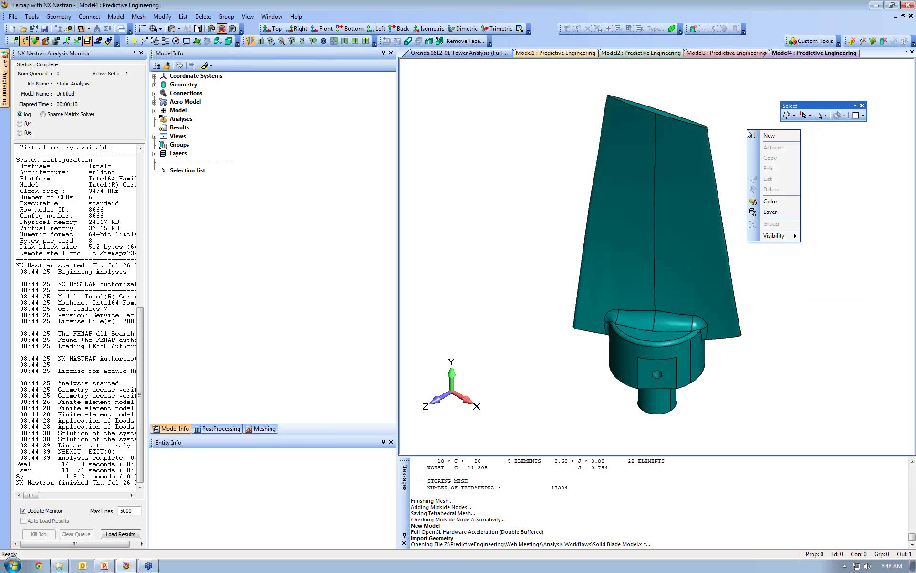
left_click(781, 138)
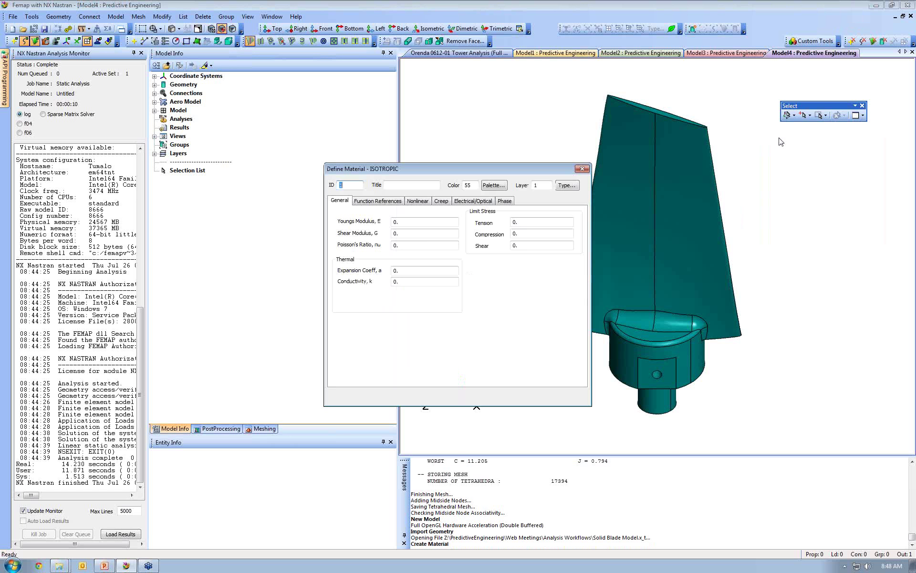
left_click(375, 399)
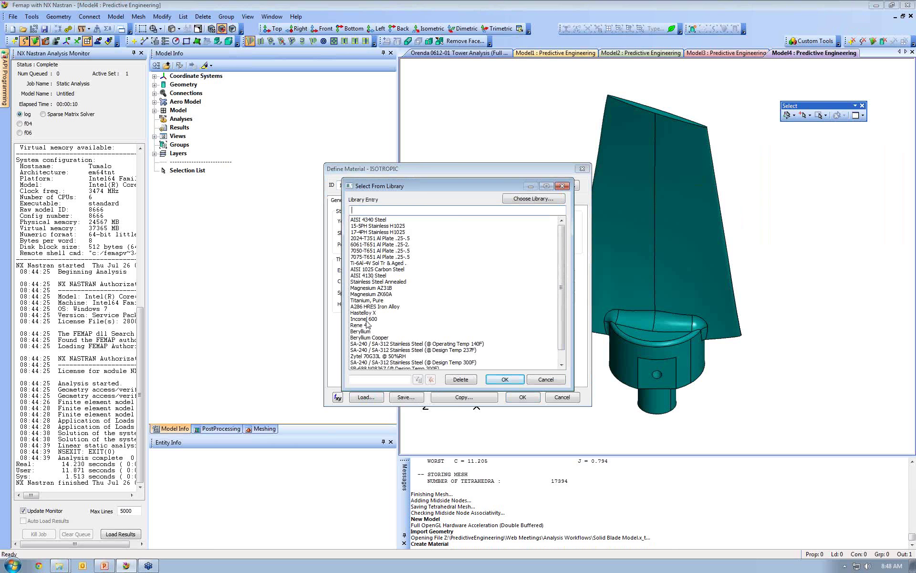
left_click(366, 300)
left_click(505, 379)
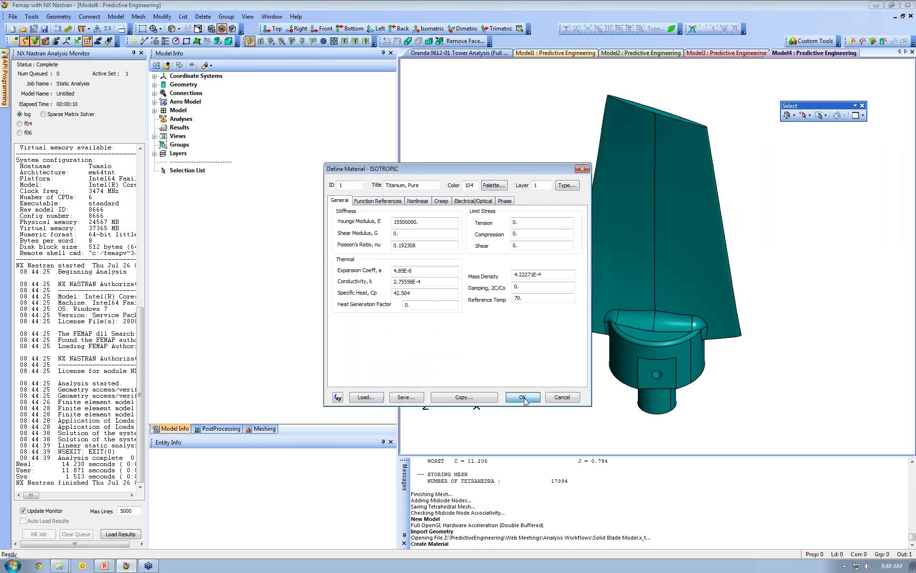
left_click(523, 397)
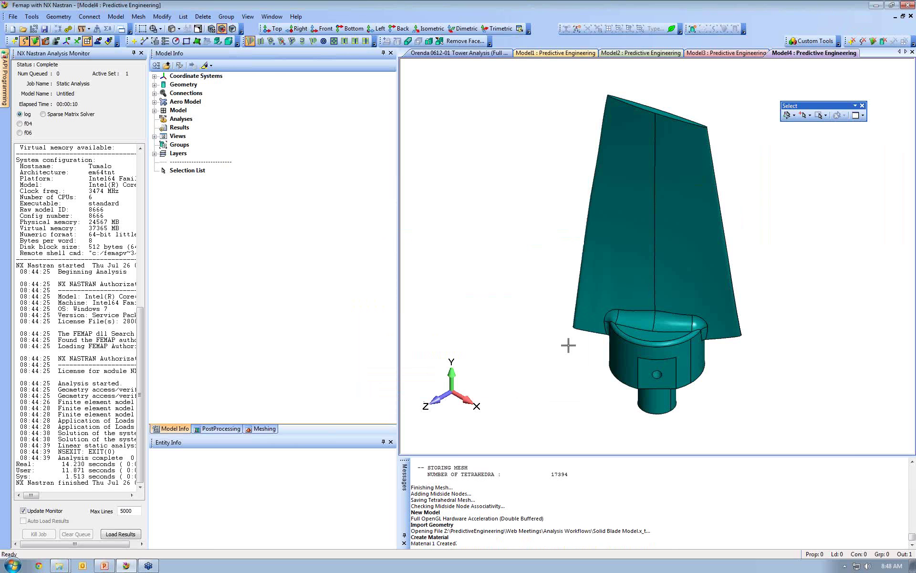
Step: Create a solid-element property titled Blade with the material Titanium, Pure, using Property as the selection entity type
left_click(796, 116)
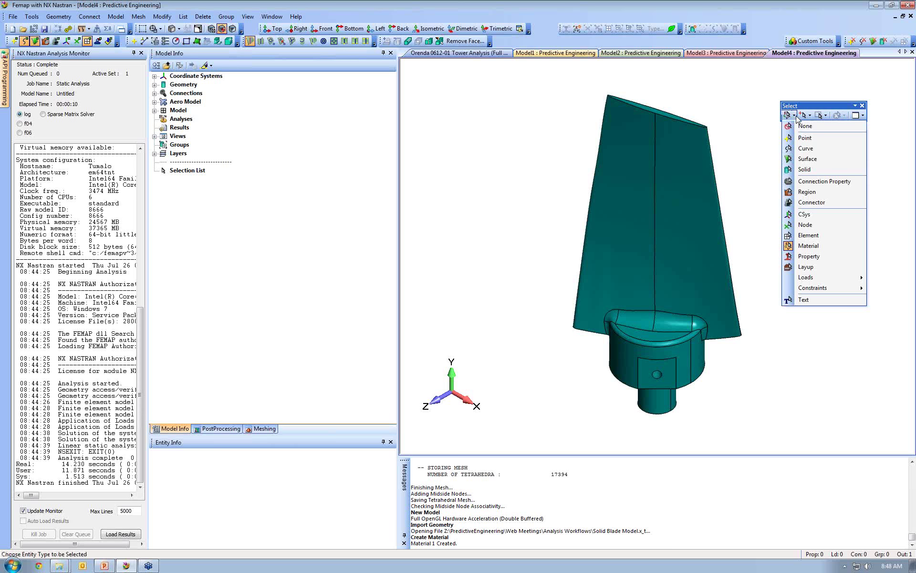
left_click(804, 256)
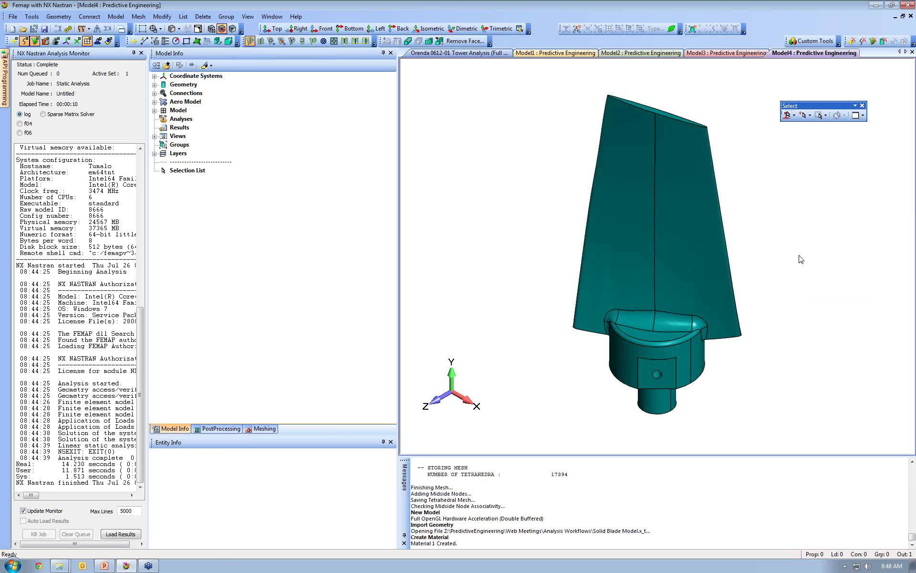
right_click(764, 149)
left_click(784, 153)
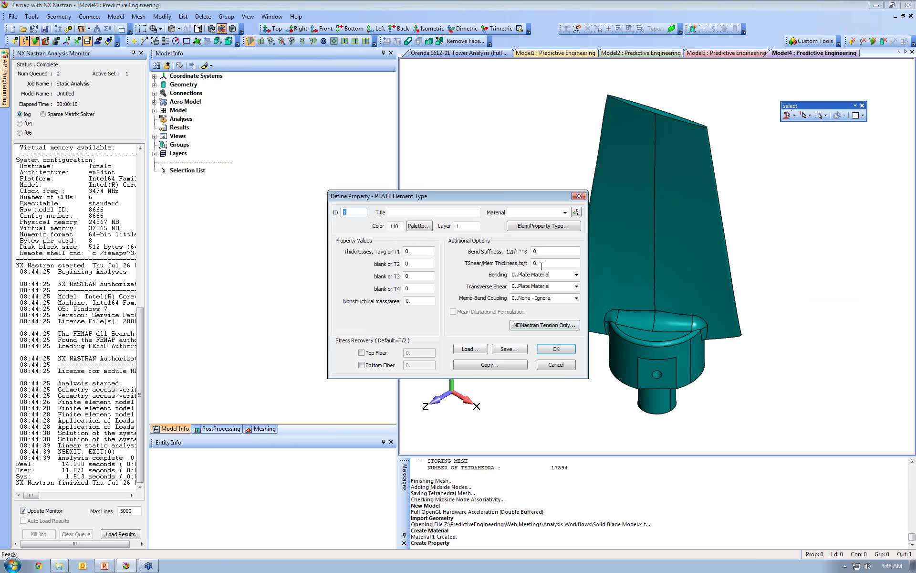
left_click(546, 225)
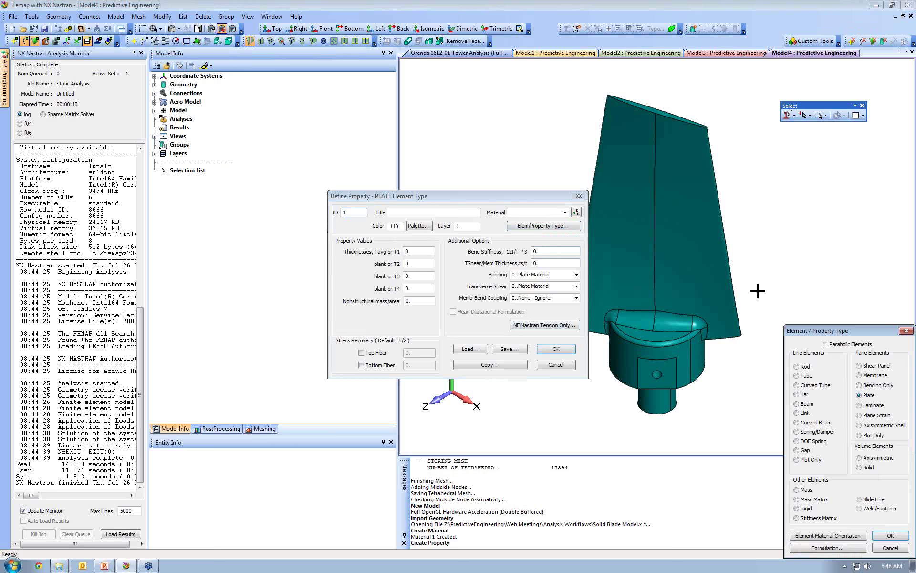
left_click(862, 467)
left_click(887, 536)
left_click(544, 260)
left_click(416, 261)
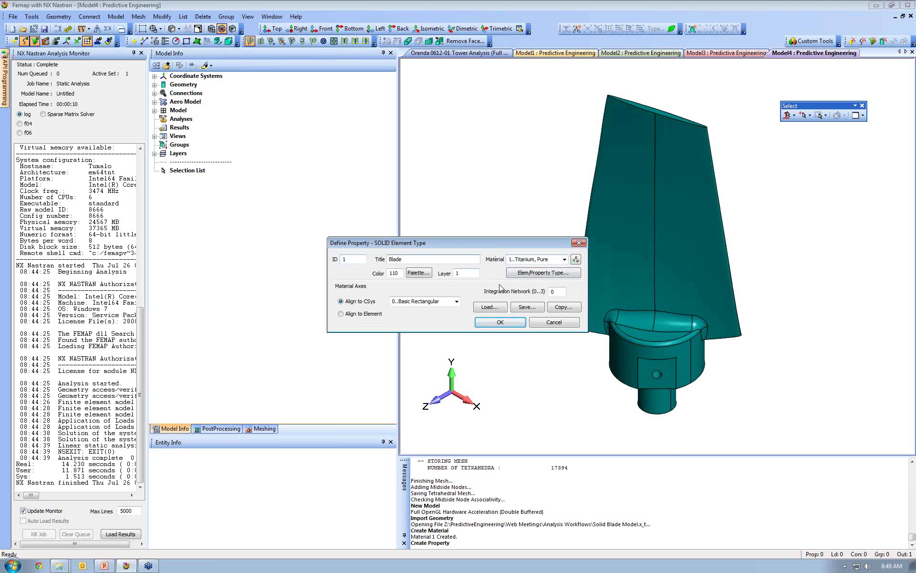
left_click(499, 322)
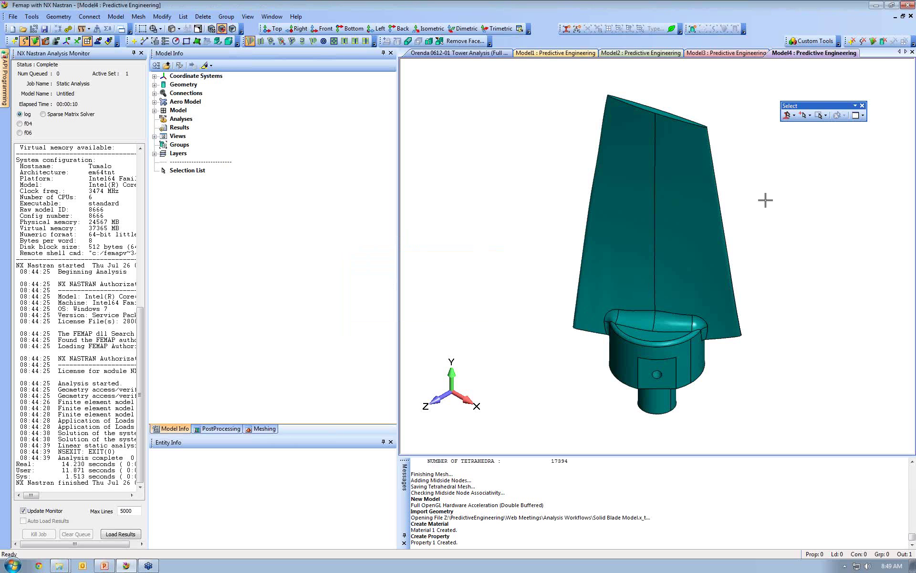
Step: Set the selection entity type to Element and check which element commands are offered in the graphics view
left_click(793, 116)
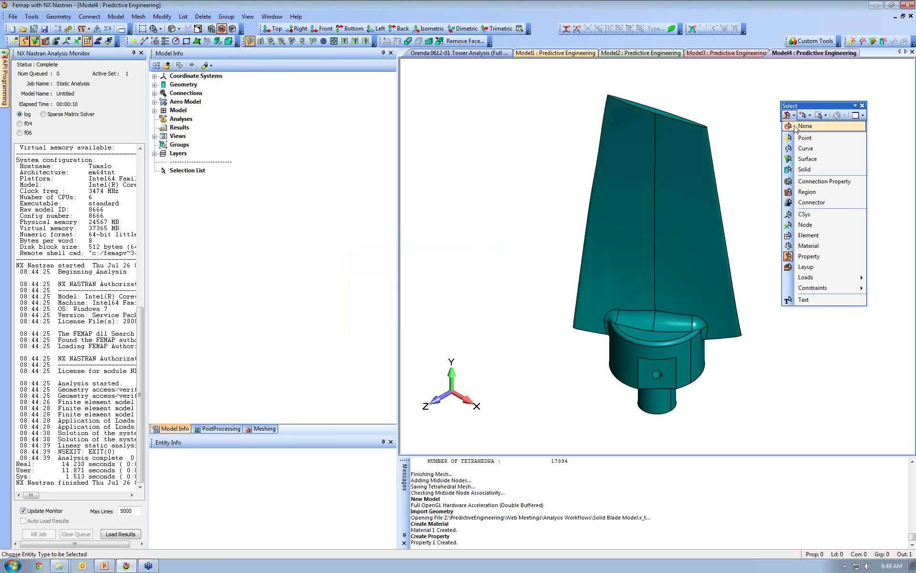
left_click(821, 237)
right_click(785, 158)
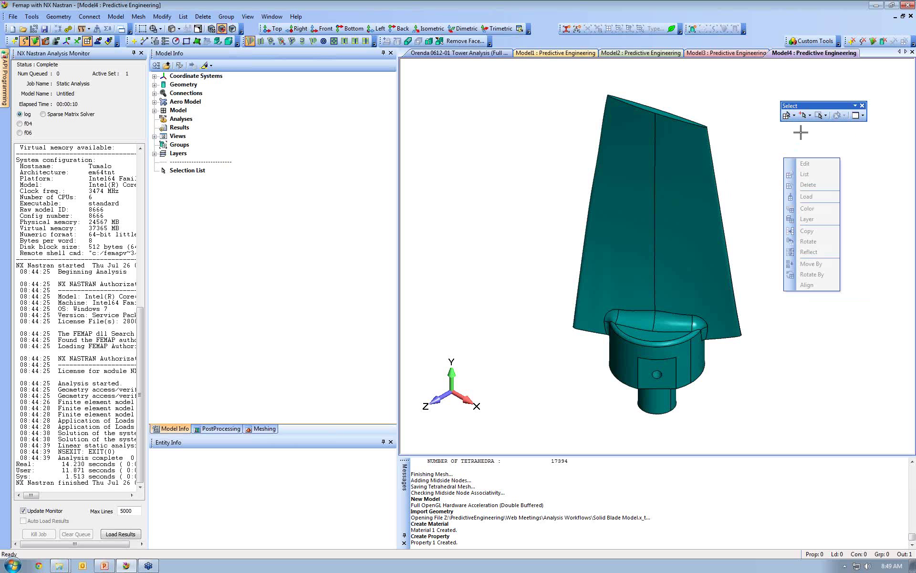
Step: Set the selection entity type to Solid for picking the blade in the graphics view
left_click(794, 116)
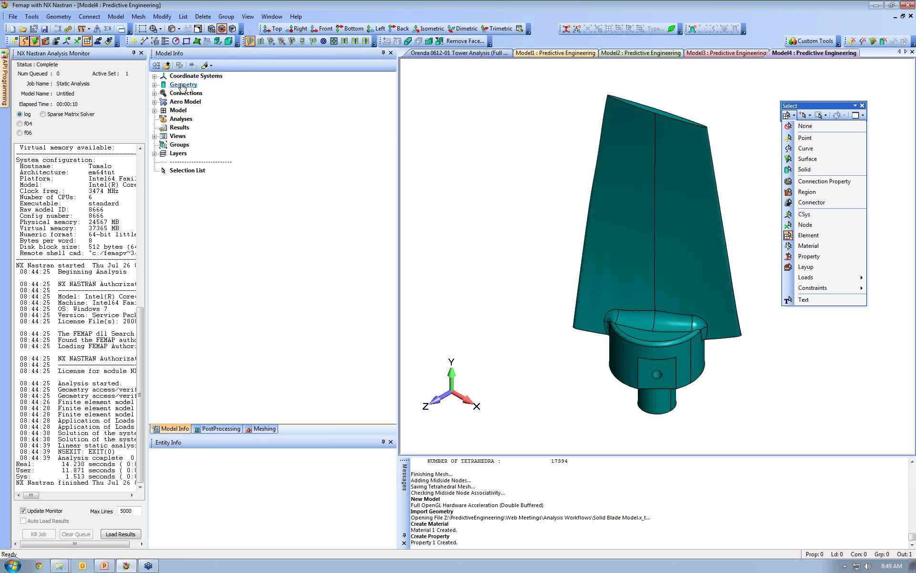
left_click(804, 170)
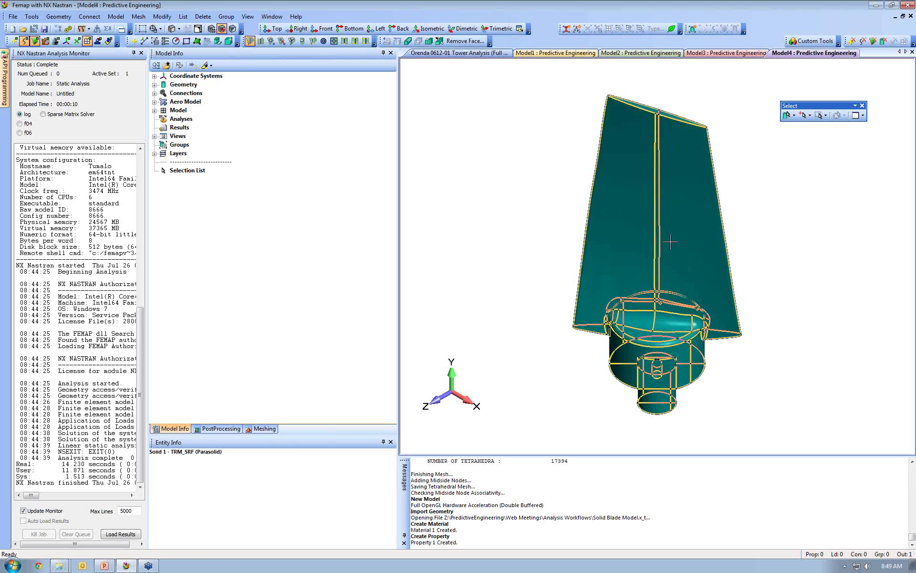
middle_click_drag(684, 271, 798, 153)
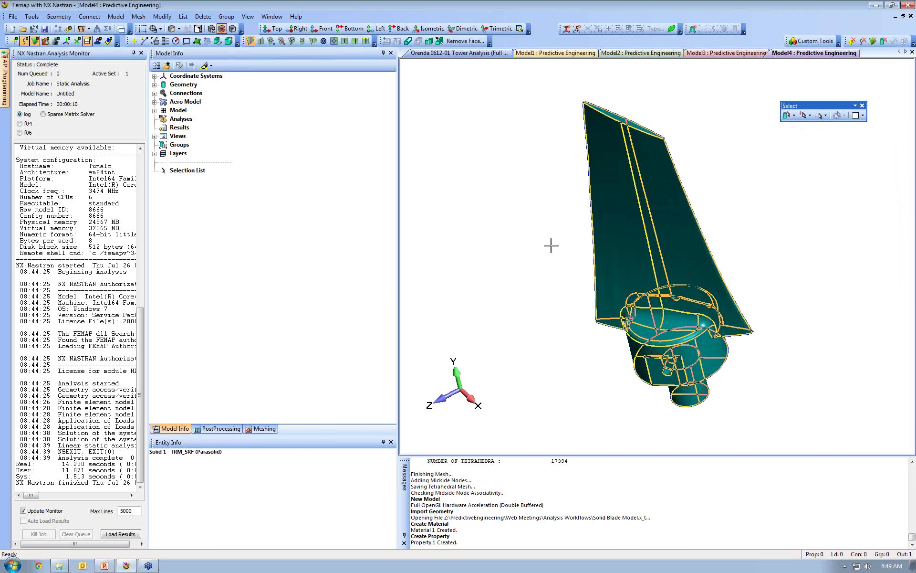
middle_click_drag(690, 270, 666, 271)
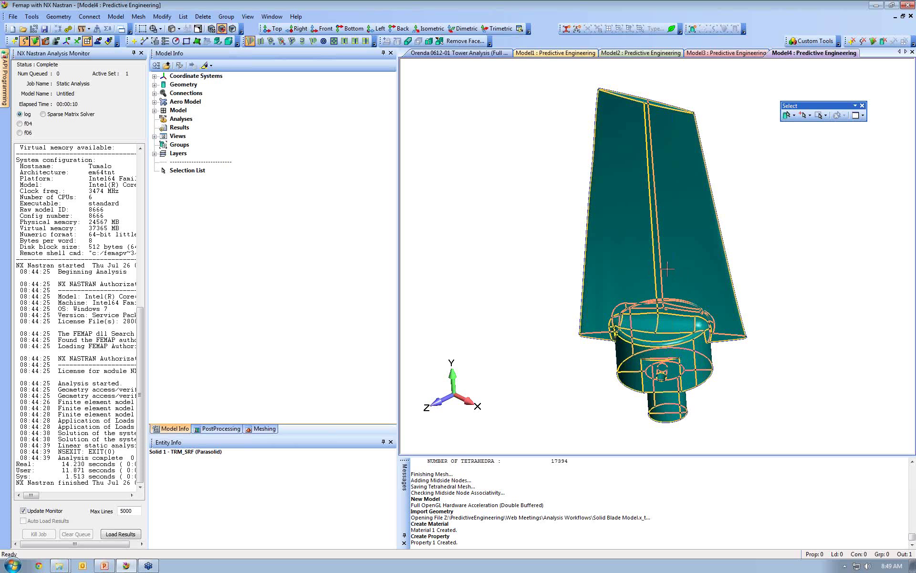
Step: Apply automatic tet mesh sizing to the TRM_SRF solid with an element size of 0.0361699
right_click(645, 266)
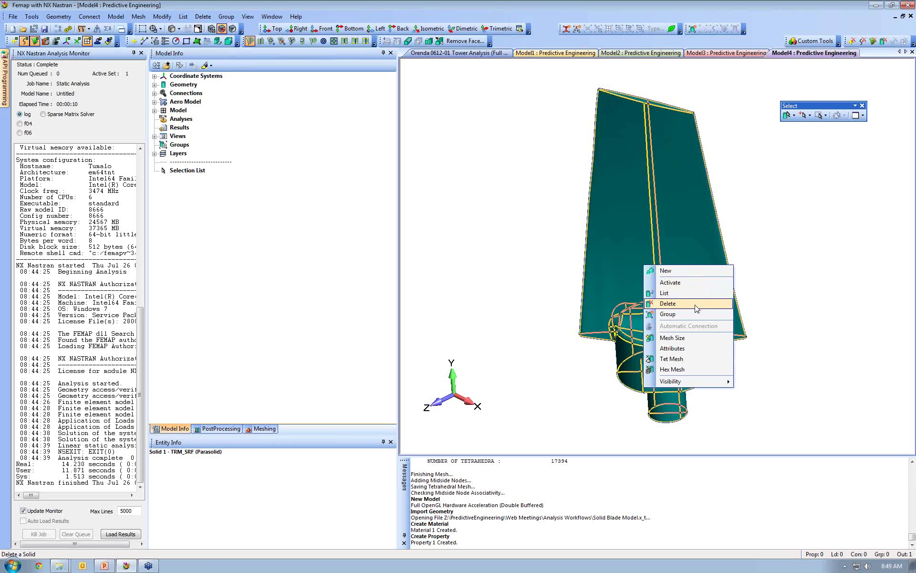
left_click(673, 338)
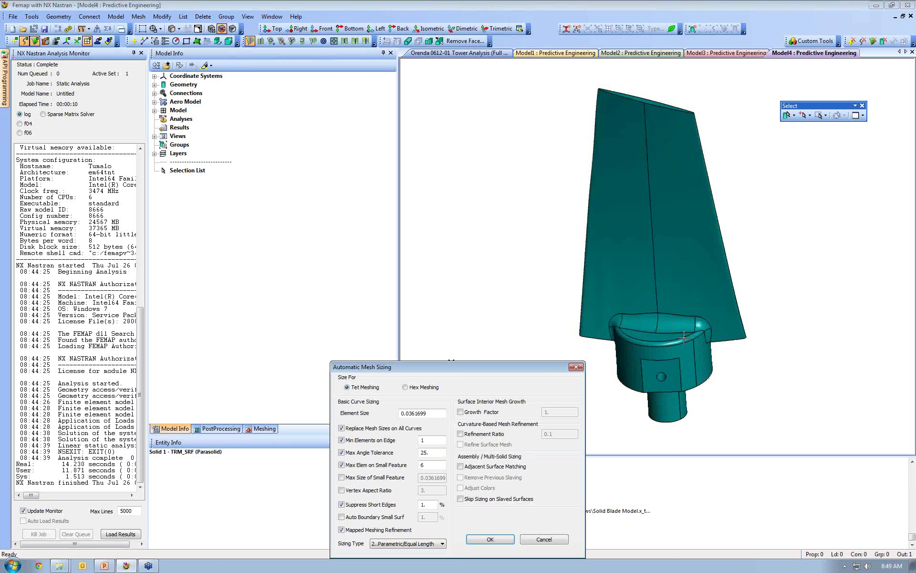
left_click(490, 538)
Step: Tet-mesh the TRM_SRF solid with the Blade property, midside nodes and a tet growth ratio of 1.1
middle_click_drag(697, 279, 713, 267)
middle_click_drag(553, 337, 597, 343)
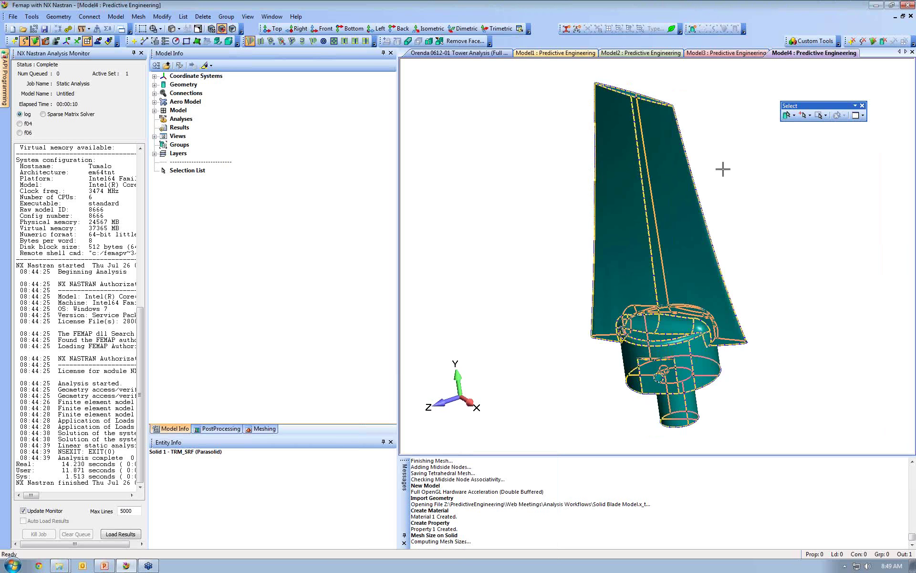
right_click(664, 171)
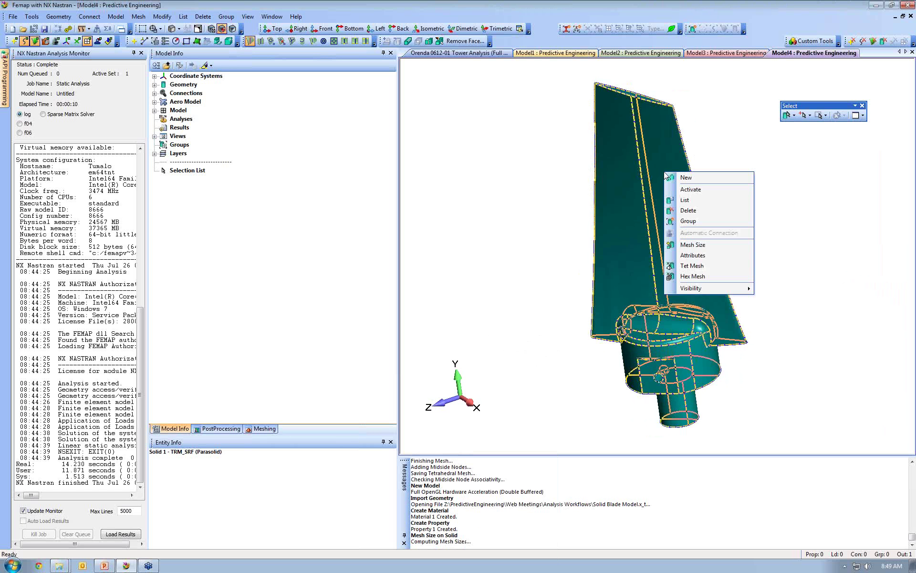
left_click(687, 267)
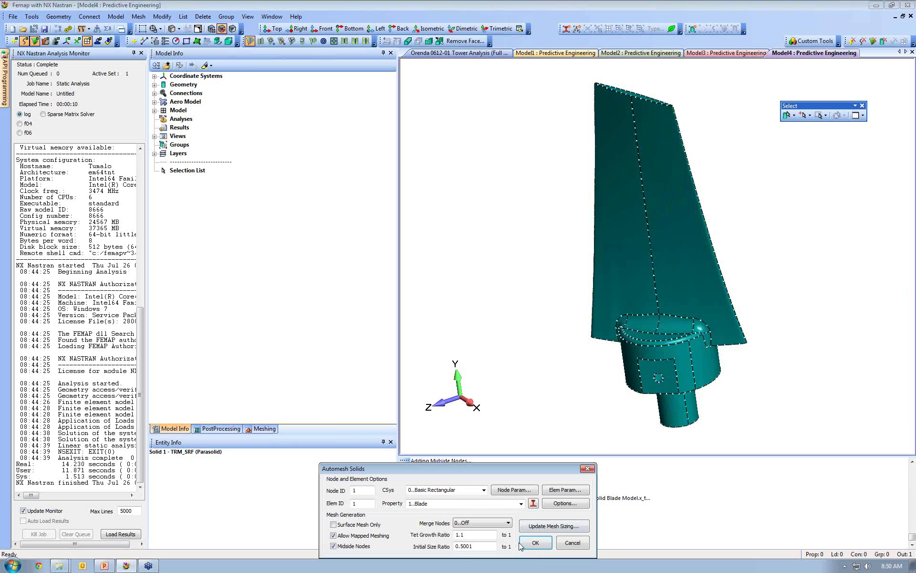
left_click(534, 543)
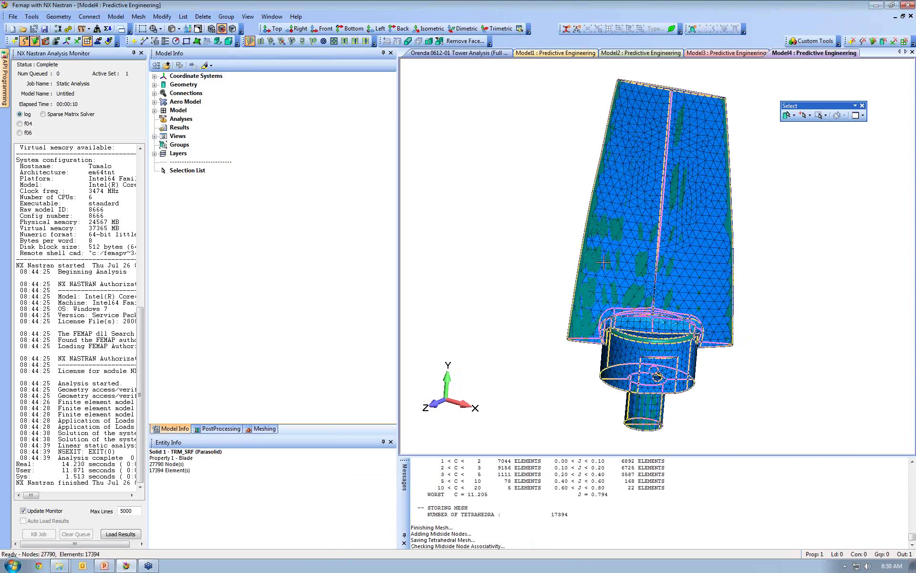
middle_click_drag(565, 267, 557, 268)
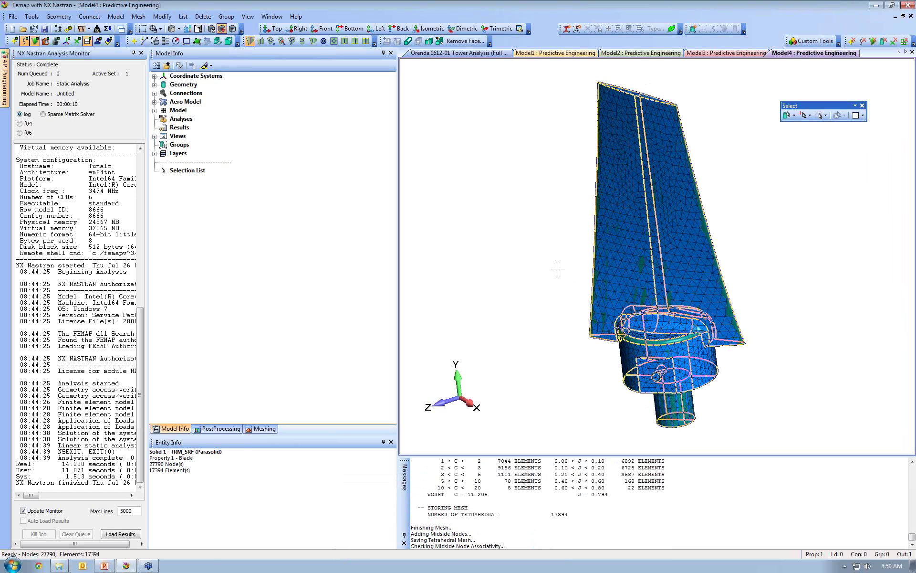
Step: Undo everything back through the tet mesh, mesh sizing, property, material and geometry import, and redo only the import
key("ctrl+z")
key("ctrl+z")
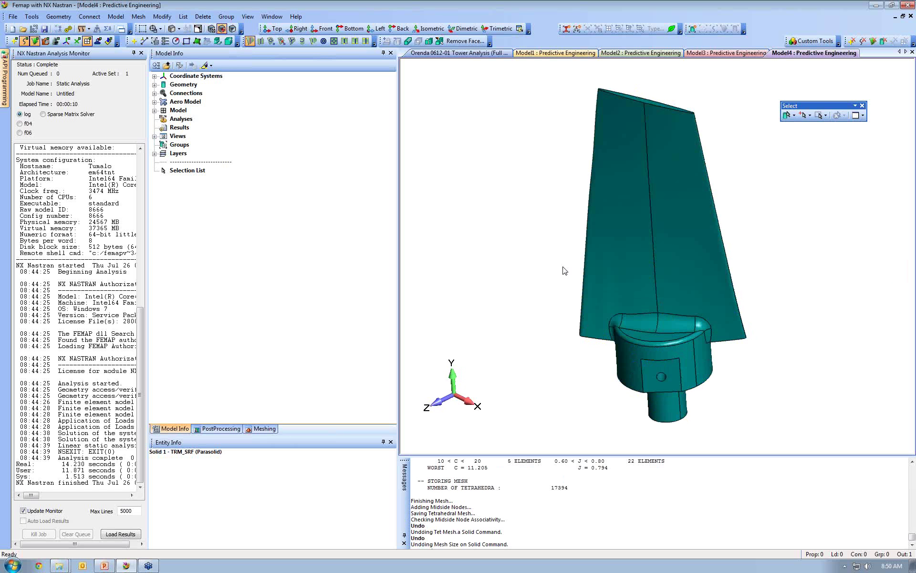
key("ctrl+z")
key("ctrl+z")
key("ctrl+z")
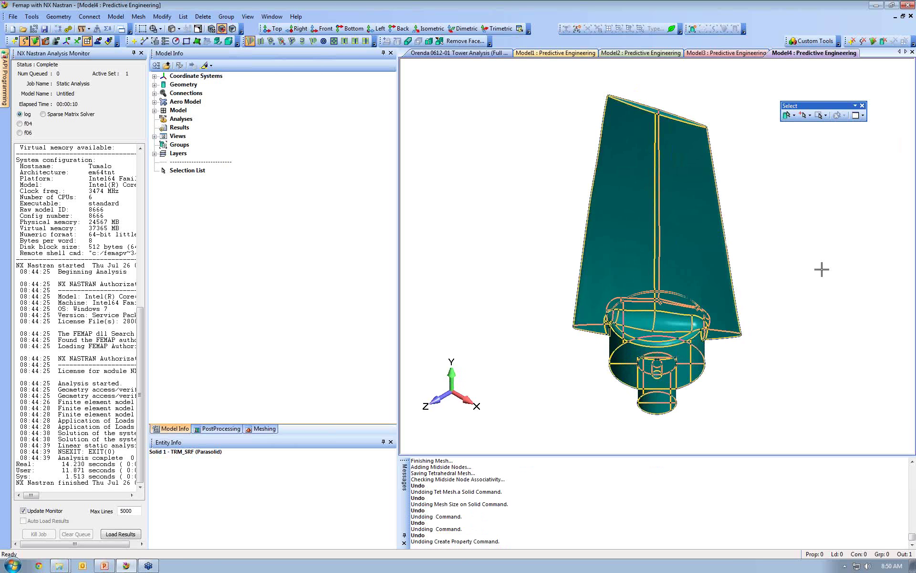
key("ctrl+z")
key("ctrl+z")
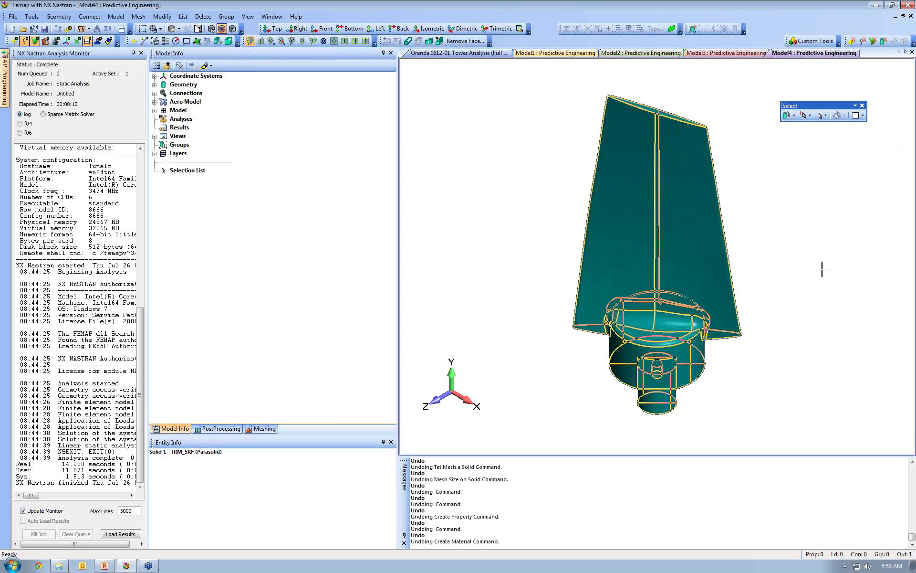
key("ctrl+z")
key("ctrl+z")
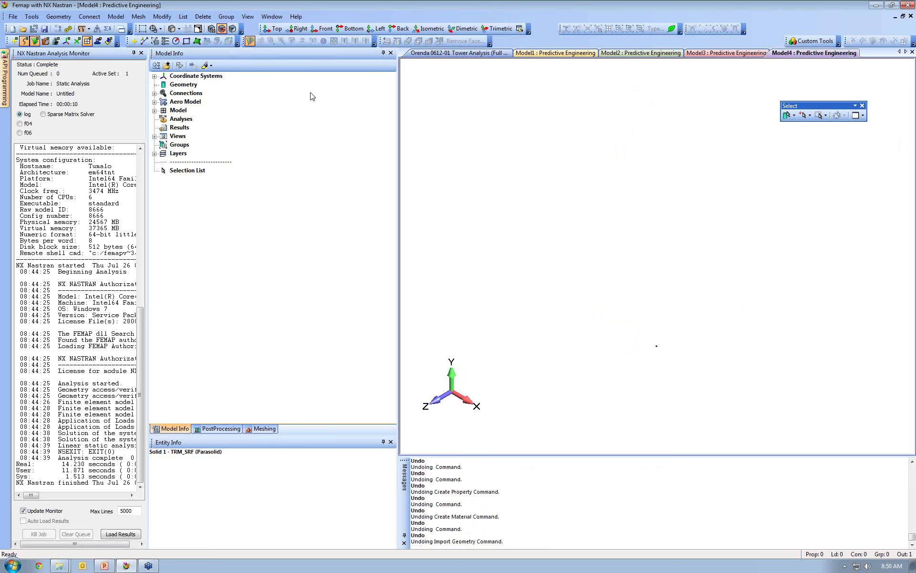
key("ctrl+y")
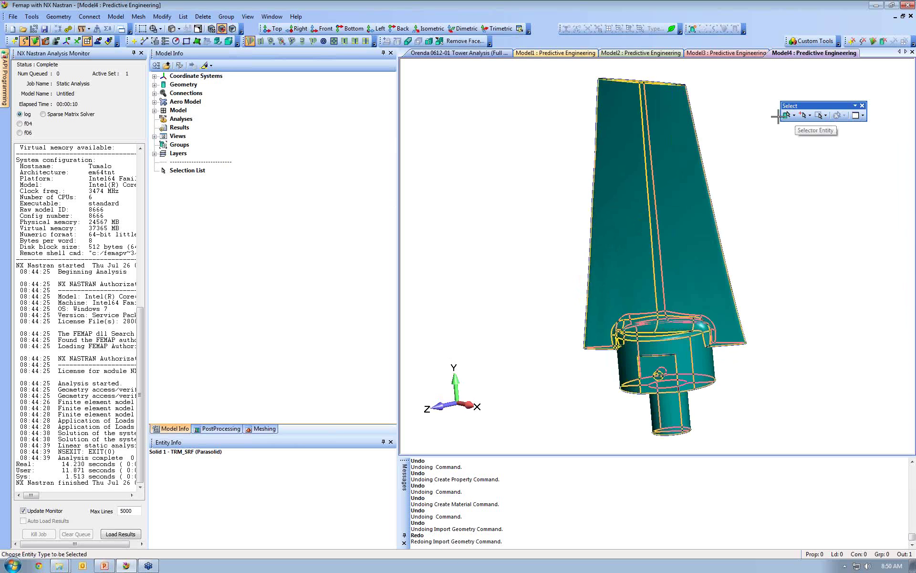
Step: Tet-mesh the blade solid with Titanium Pure from the material library, midside nodes and a tet growth ratio of 1.1
right_click(668, 210)
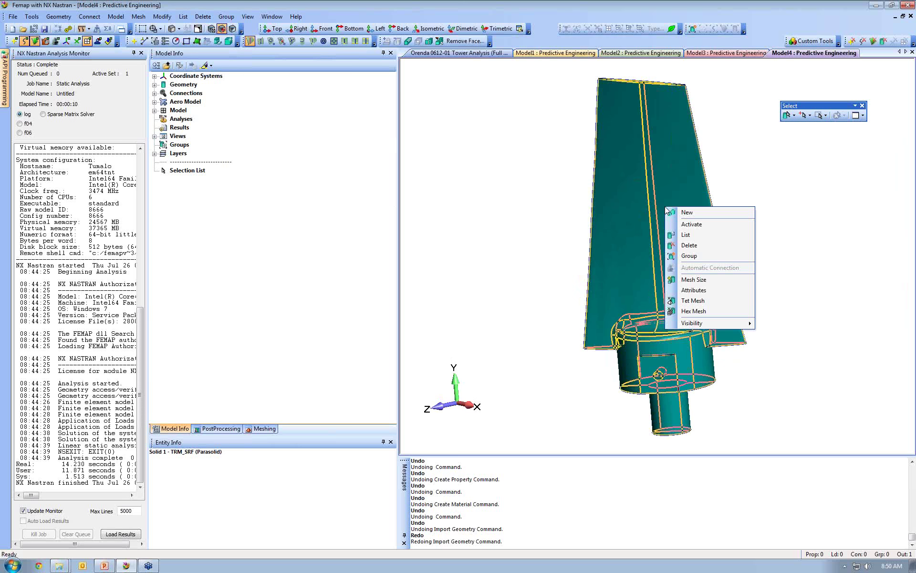
left_click(693, 300)
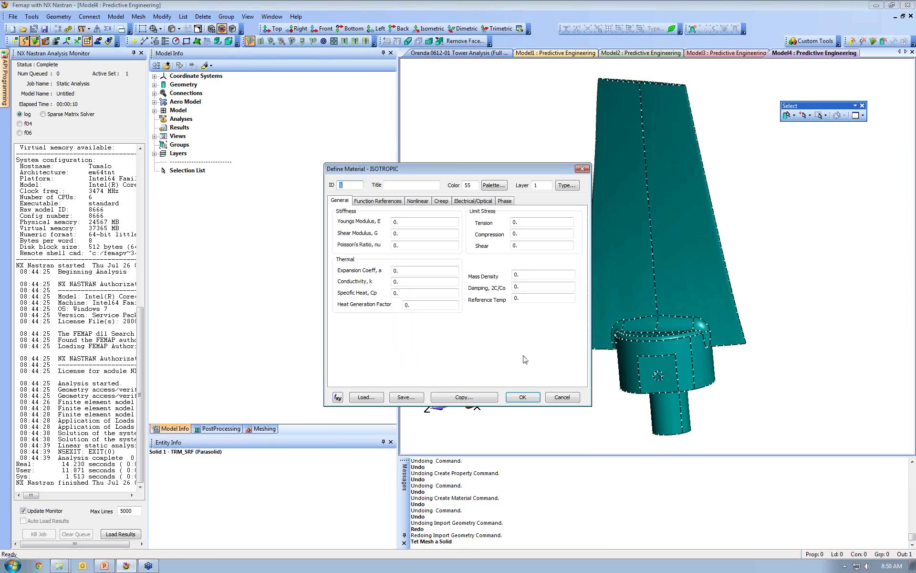
left_click(370, 400)
left_click(373, 301)
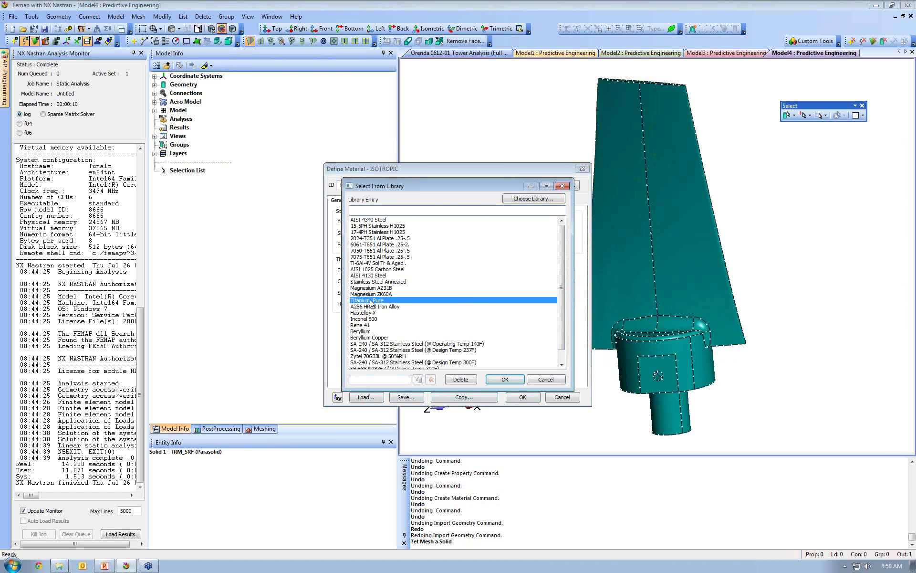
left_click(495, 383)
left_click(522, 397)
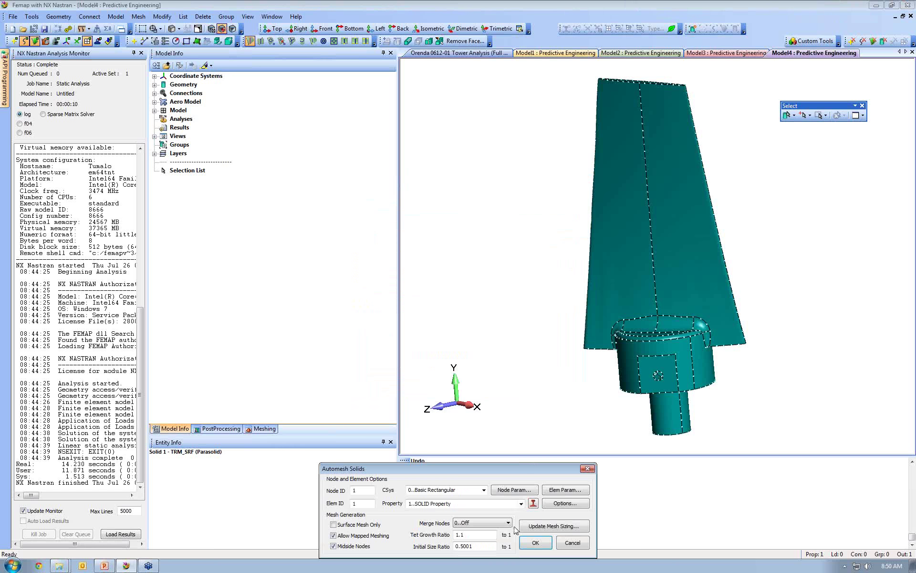
left_click(534, 544)
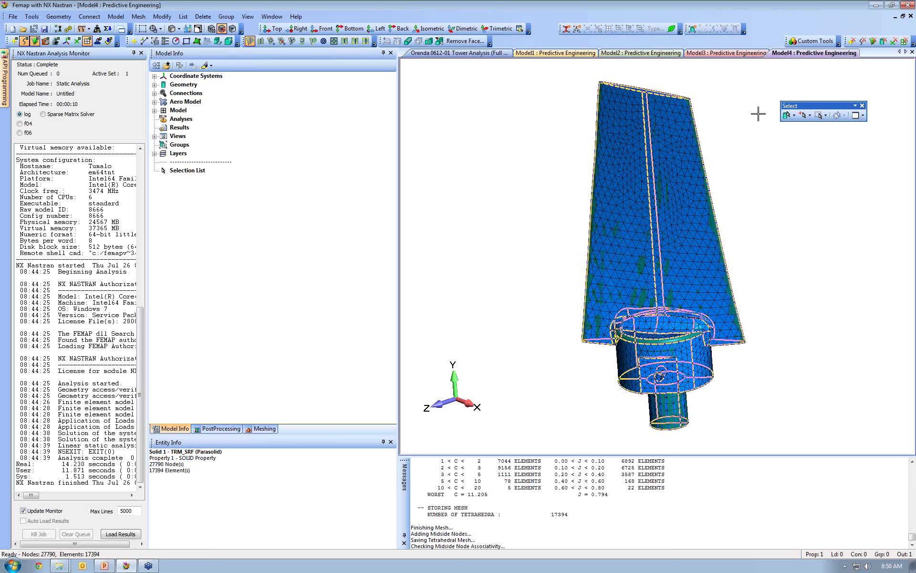
Step: Set the selection entity type to Surface and enable selecting multiple entities
left_click(789, 116)
middle_click_drag(682, 186, 676, 182)
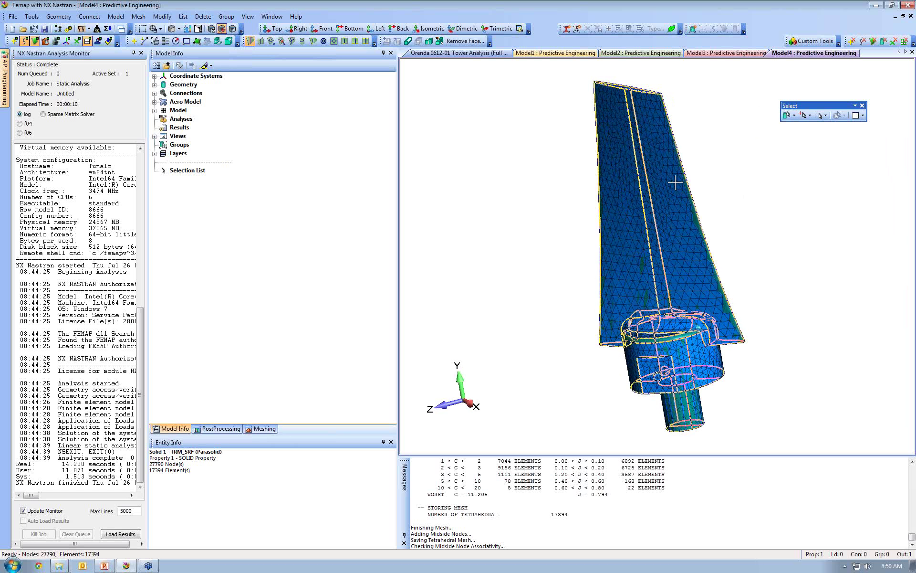
left_click(794, 116)
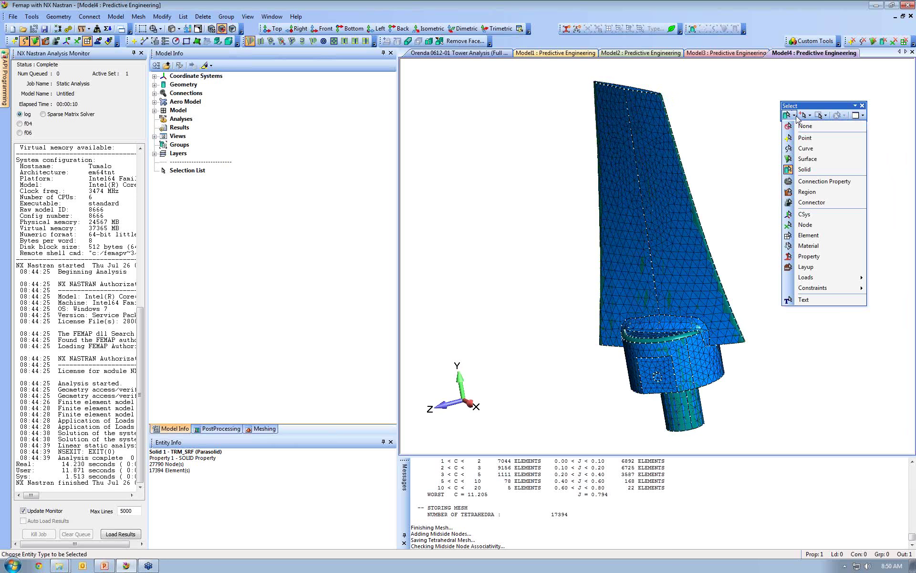
left_click(806, 159)
middle_click_drag(736, 187, 625, 220)
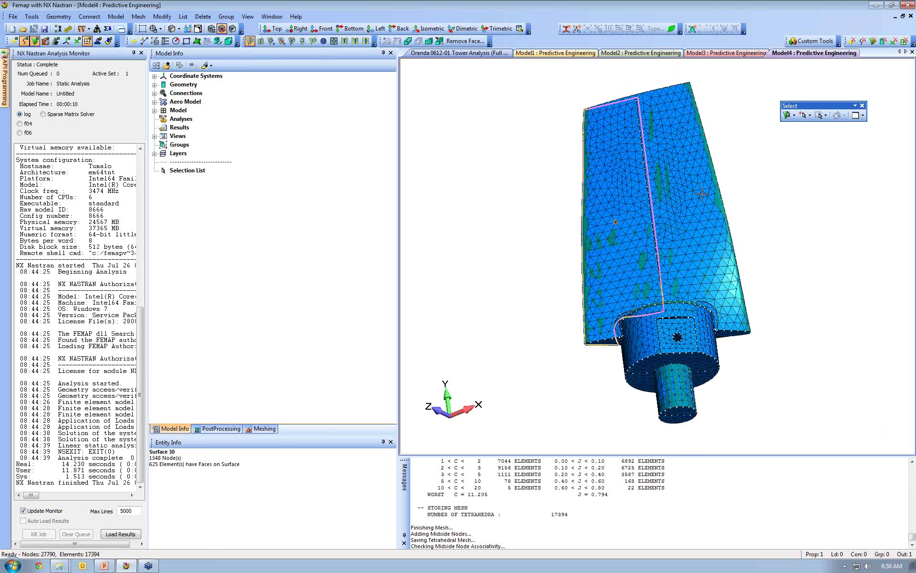
middle_click_drag(620, 216, 561, 218)
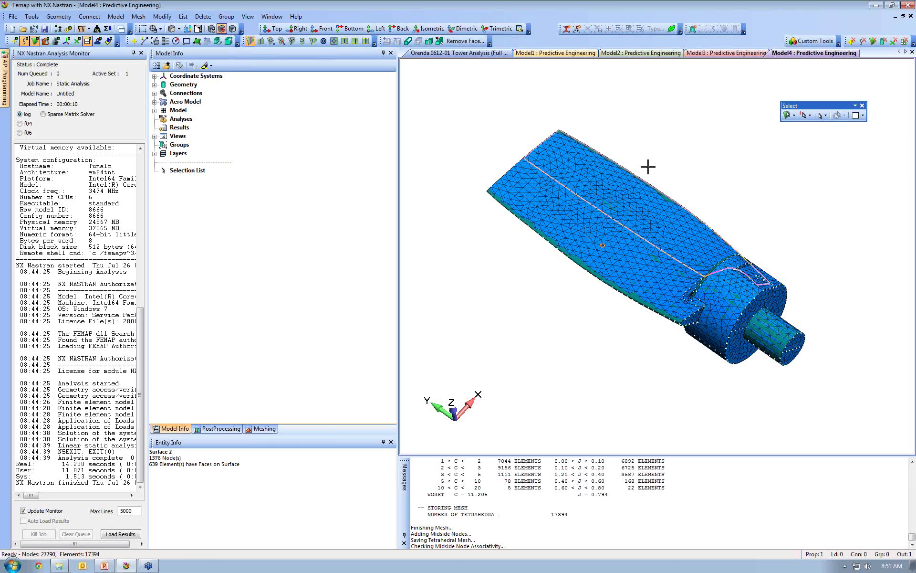
left_click(810, 116)
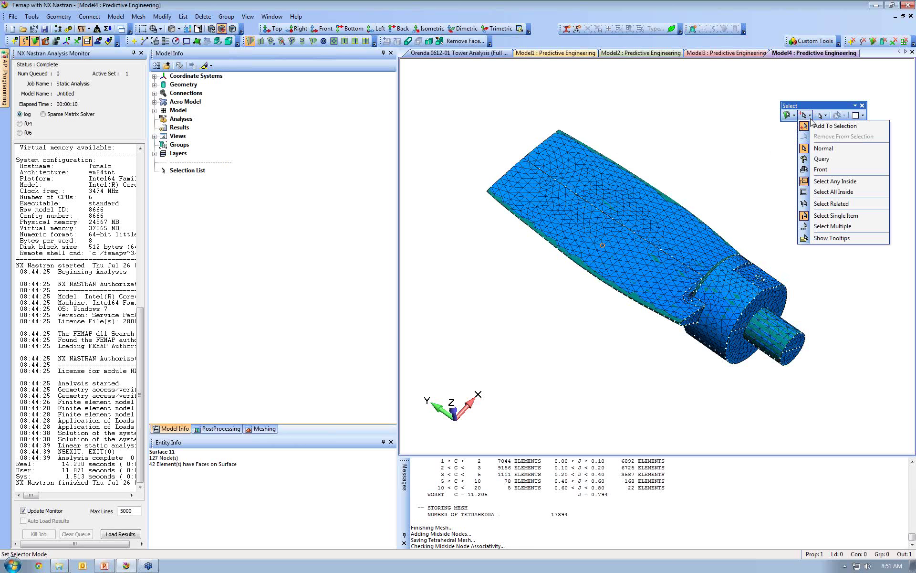
left_click(830, 225)
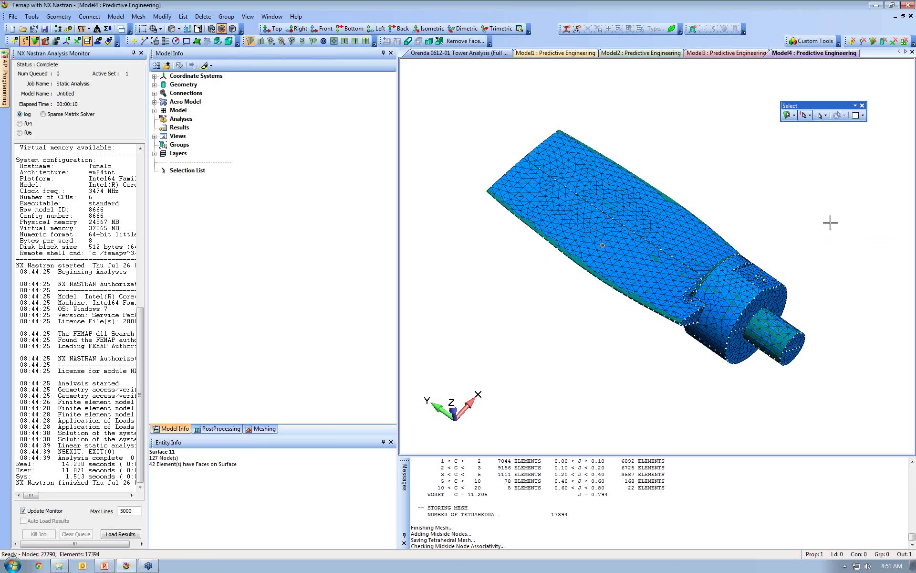
Step: Apply a constant pressure of 500 normal to the element faces on the two blade face surfaces, in a load set titled Pressure Load
middle_click_drag(620, 280, 592, 297)
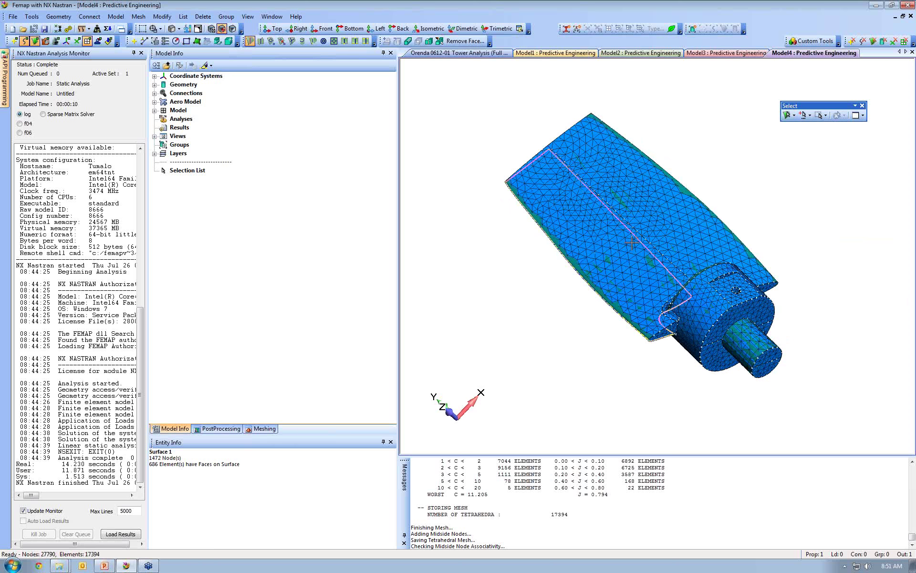
middle_click_drag(633, 243, 606, 231)
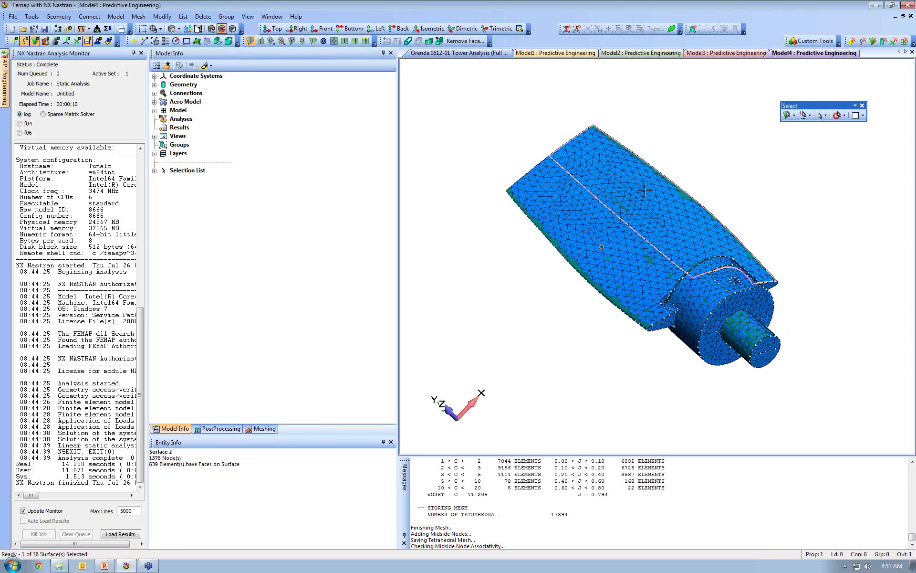
left_click(682, 197)
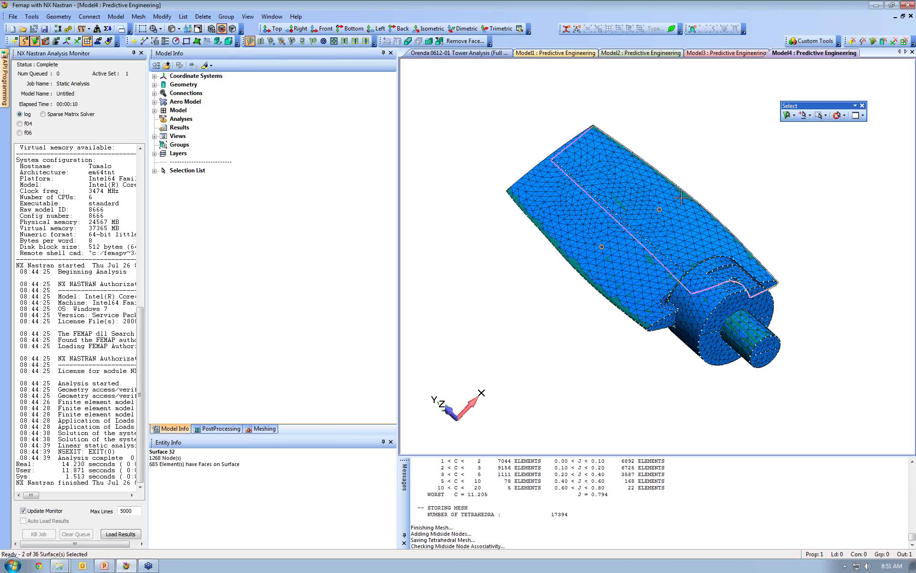
right_click(792, 170)
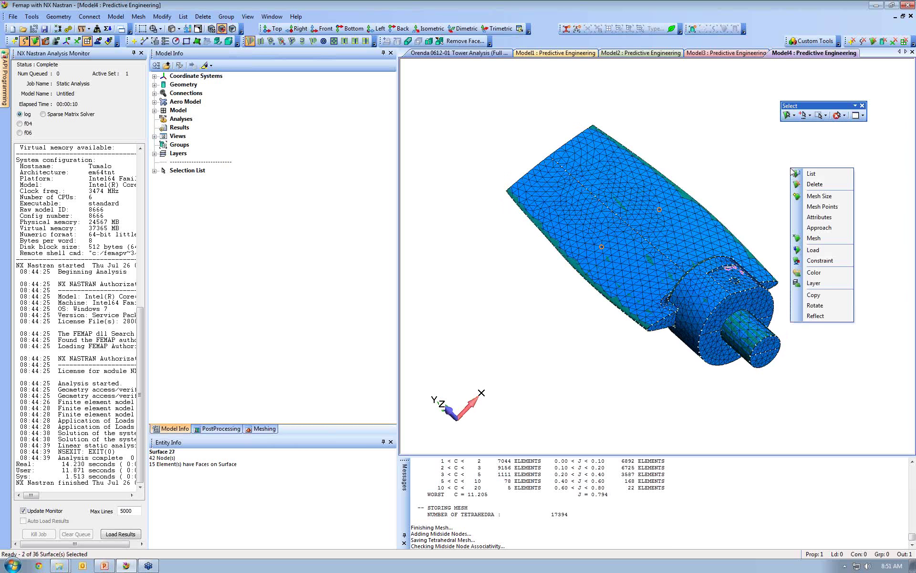
left_click(812, 250)
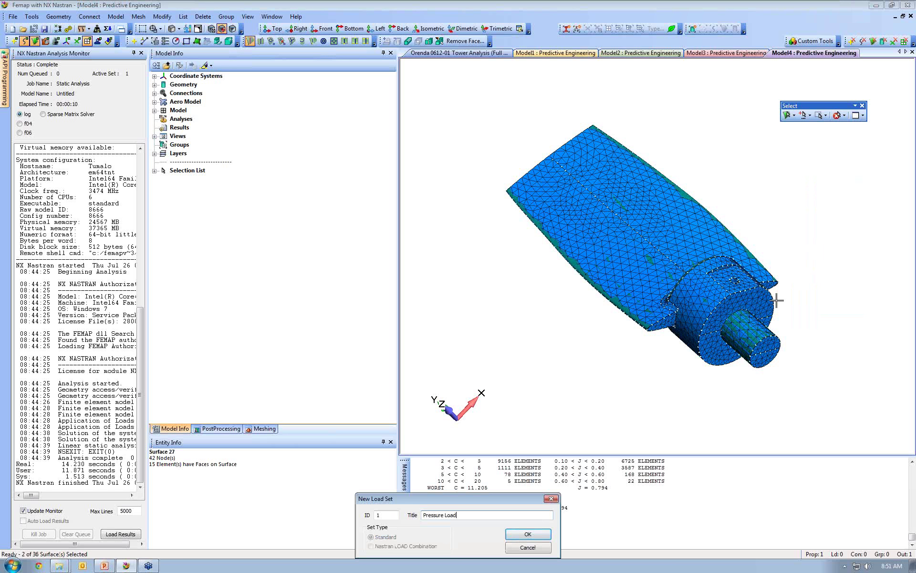
left_click(528, 534)
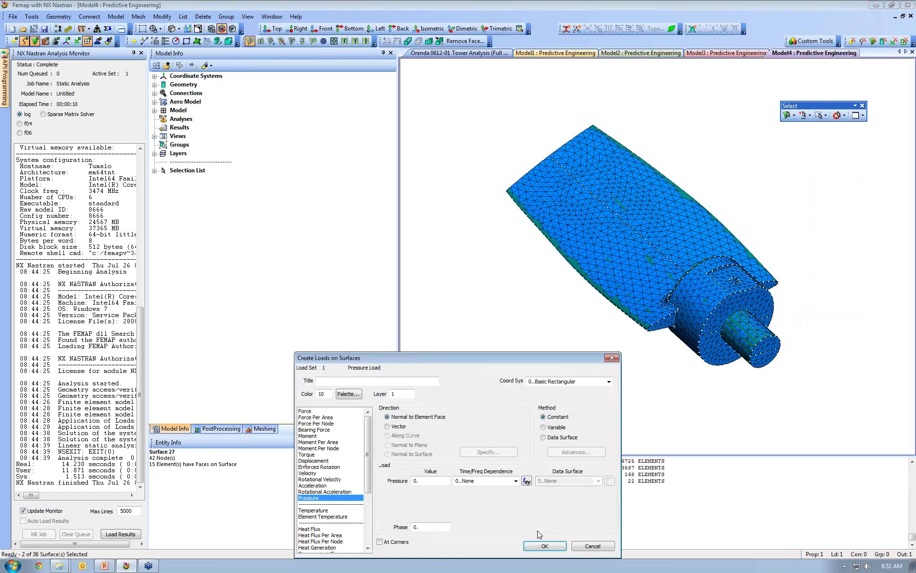
type("500")
left_click(361, 383)
left_click(545, 545)
Step: Set the selection entity type to Surface again and clear the two selected blade surfaces
middle_click_drag(564, 298, 568, 280)
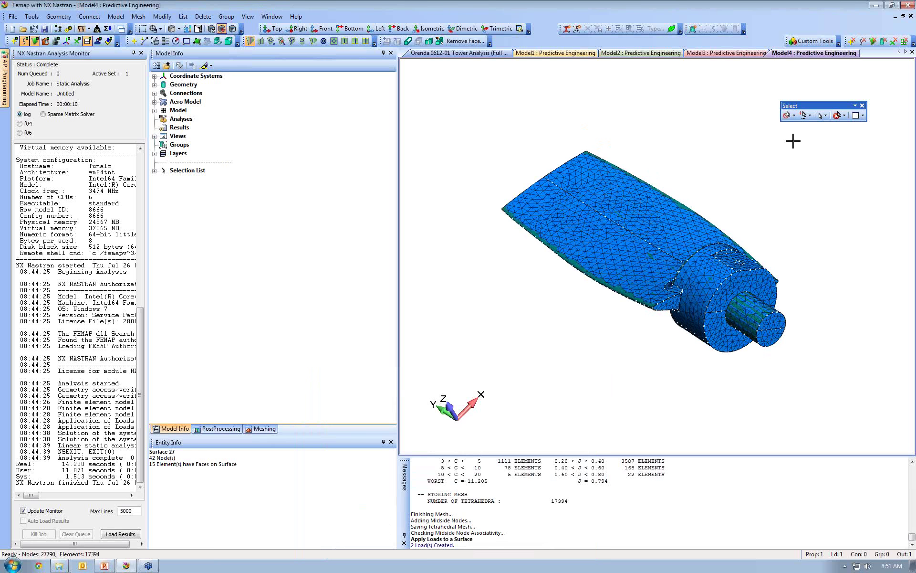
left_click(795, 116)
left_click(802, 157)
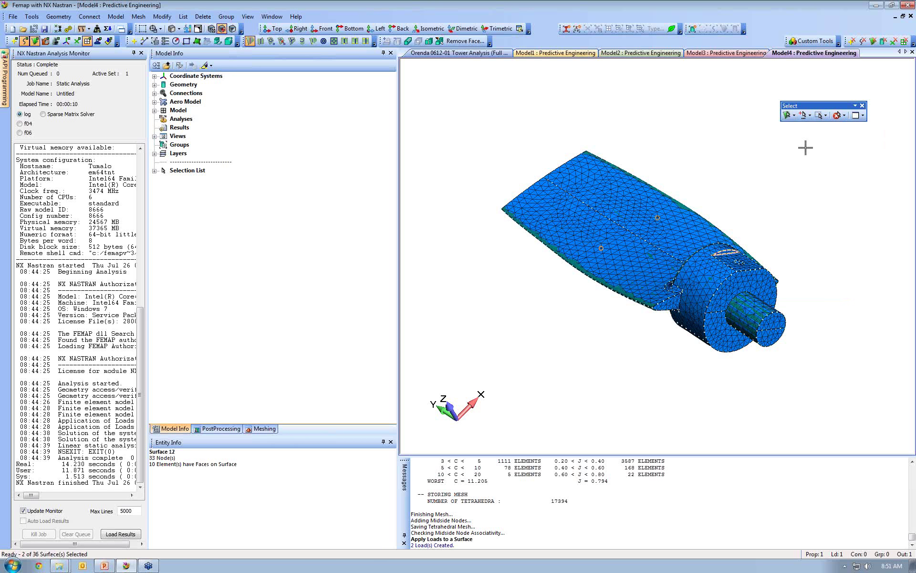
mouse_move(601, 225)
middle_mouse_down()
mouse_move(568, 244)
mouse_move(596, 242)
middle_mouse_up()
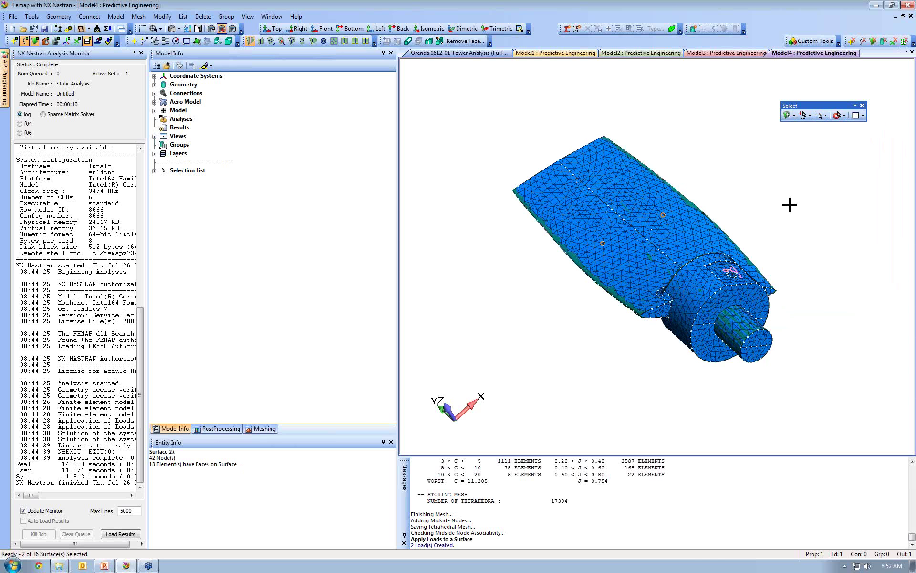
left_click(841, 119)
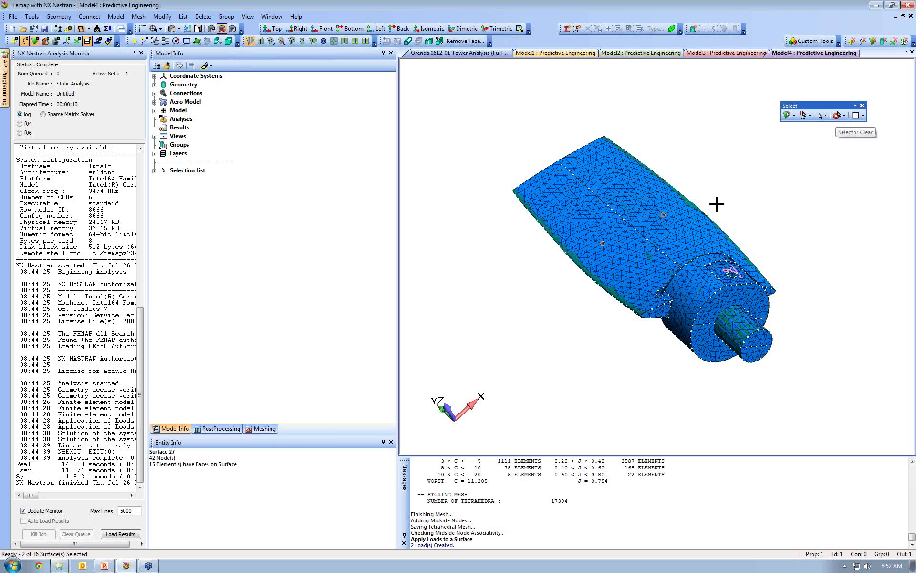
left_click(840, 117)
Step: Set the graphics picking mode to Pick Front for choosing surfaces at the blade's base
middle_click_drag(745, 375, 675, 356, "ctrl")
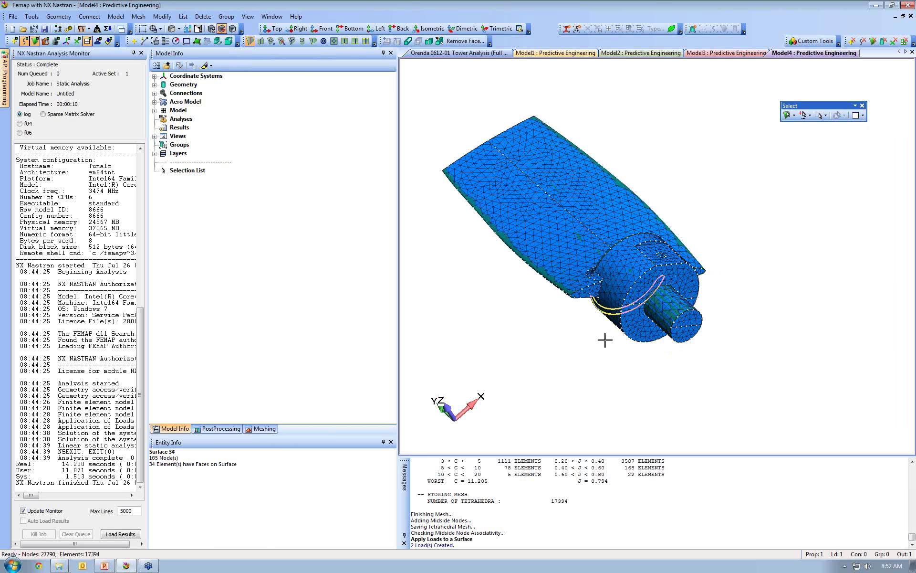
middle_click_drag(615, 340, 653, 338)
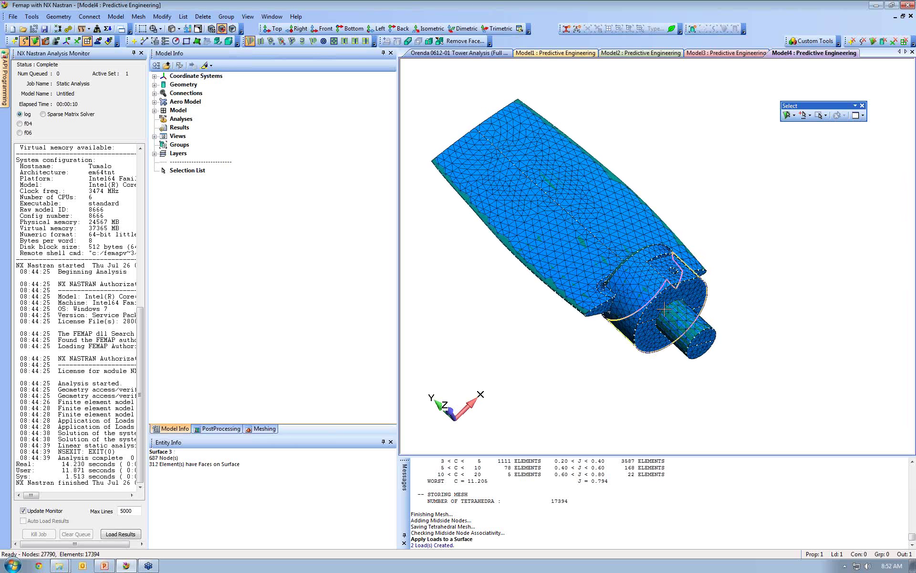
right_click(705, 292)
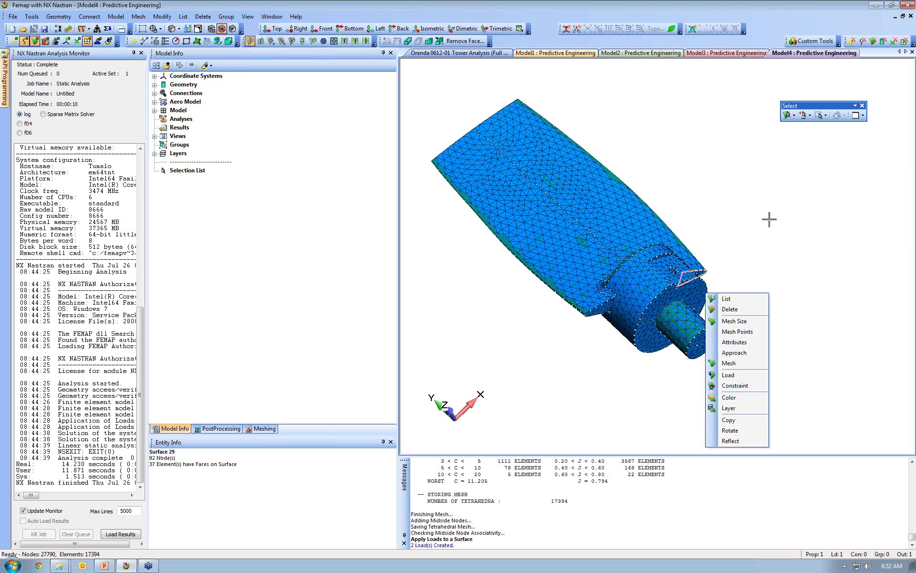
middle_click_drag(765, 276, 763, 266)
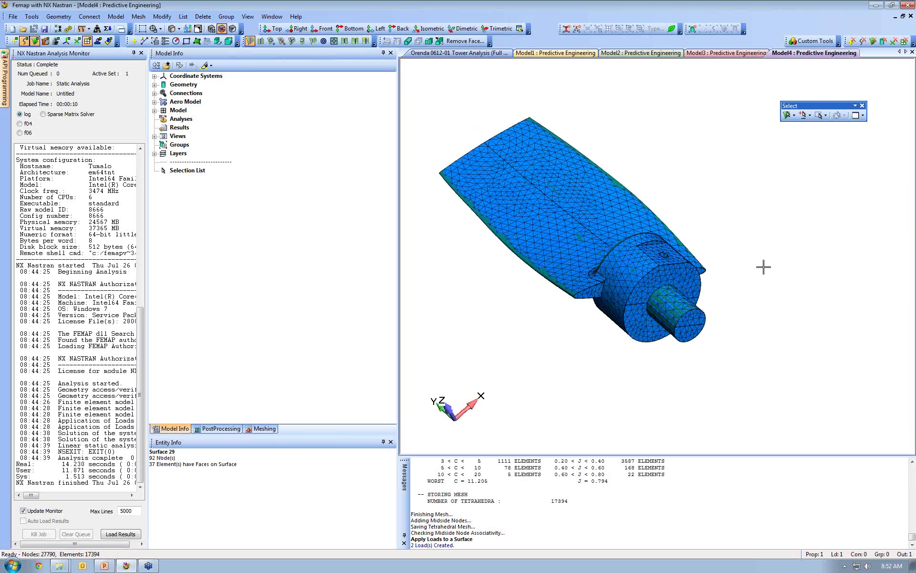
right_click(727, 209)
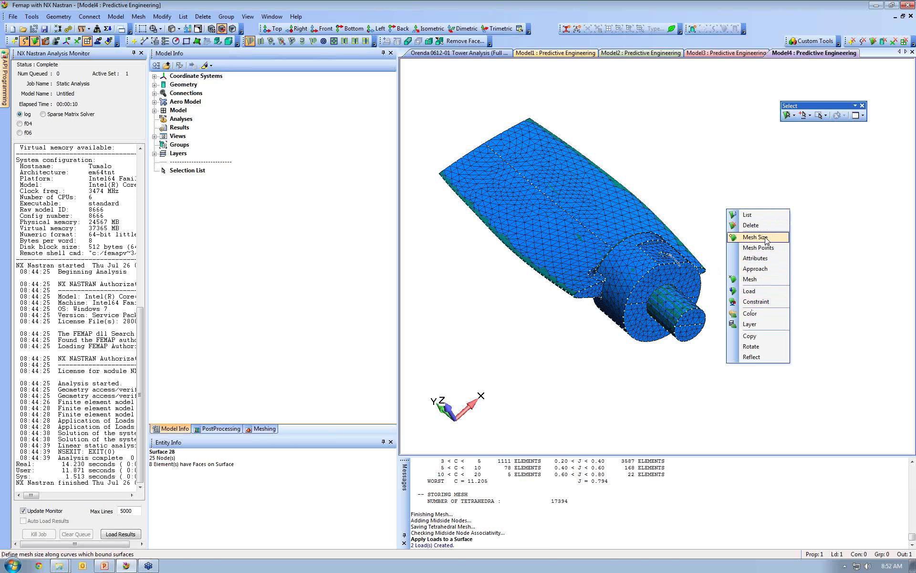
right_click(705, 172)
right_click(706, 174)
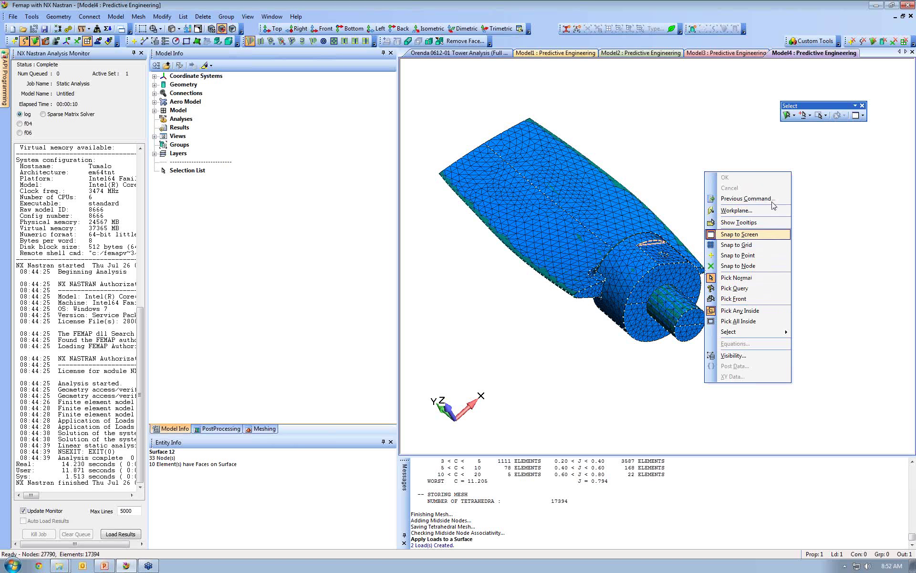
left_click(739, 299)
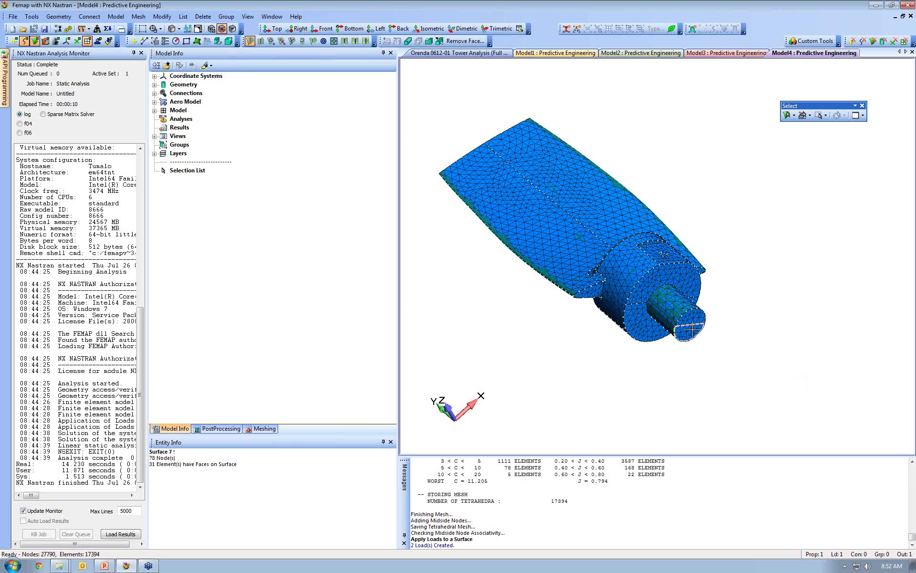
Step: Apply a Fixed constraint to the four surfaces of the base shaft in a new constraint set titled Fixed Base
left_click(673, 299)
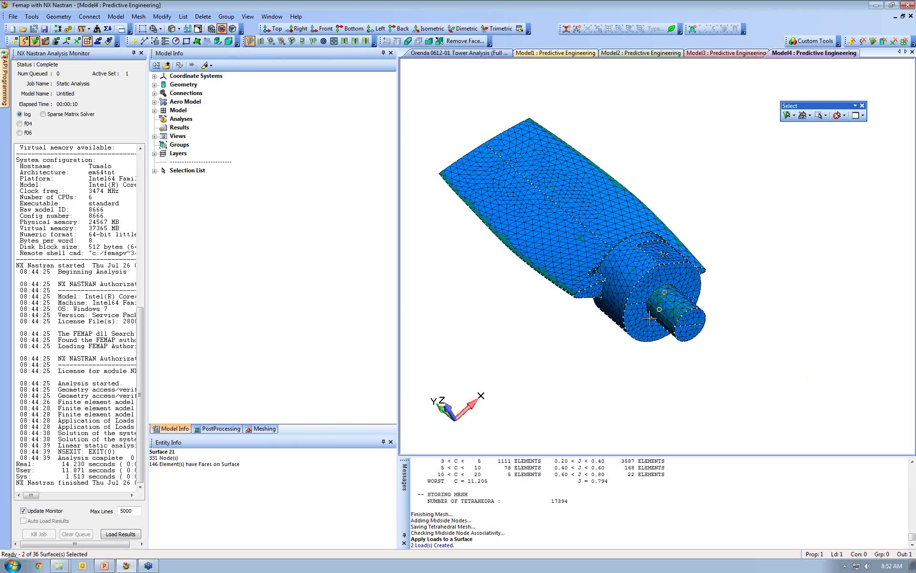
left_click(672, 315)
left_click(678, 320)
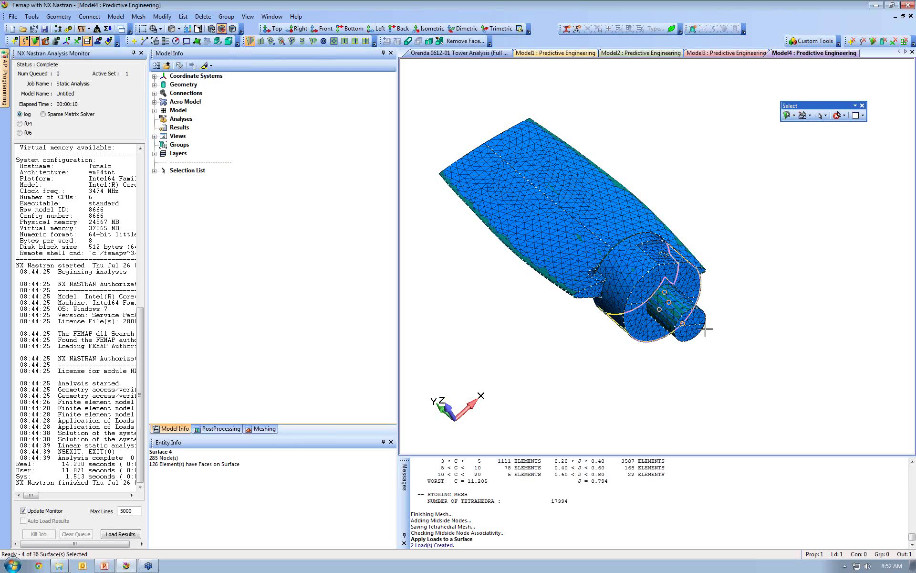
right_click(734, 186)
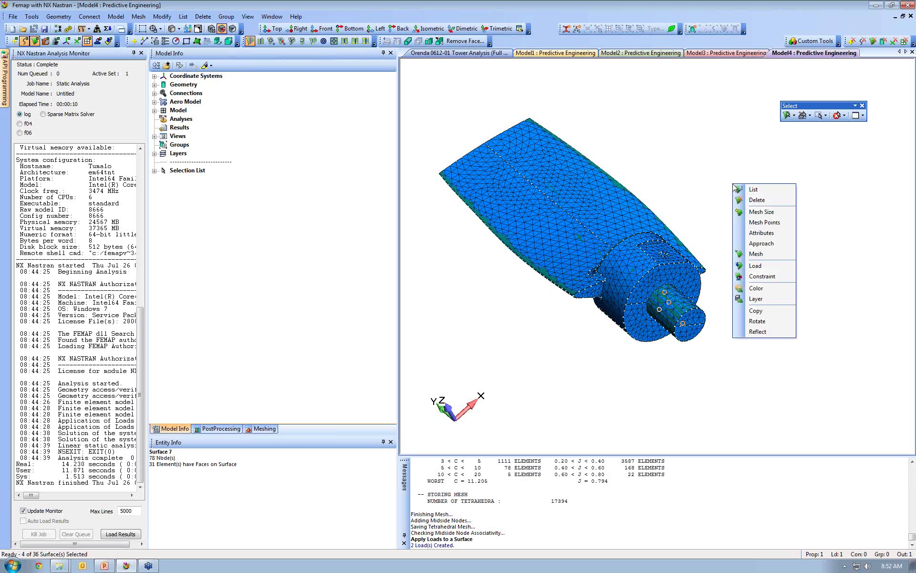
left_click(762, 276)
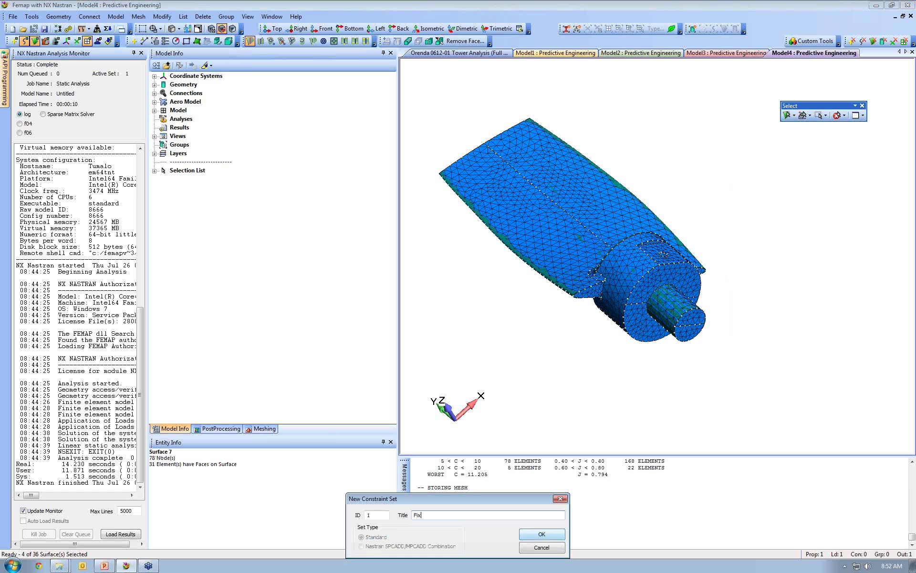
type("Fixed Base")
left_click(526, 535)
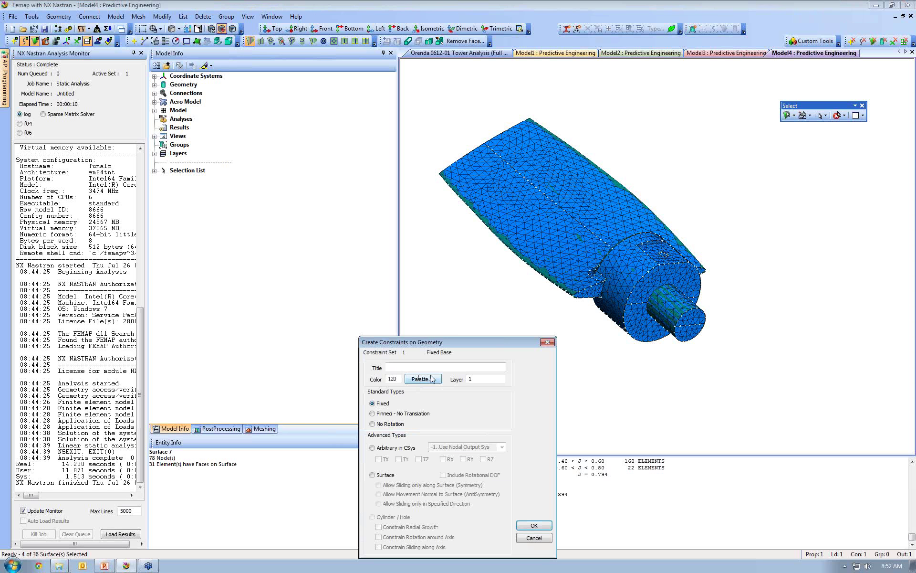
left_click(535, 524)
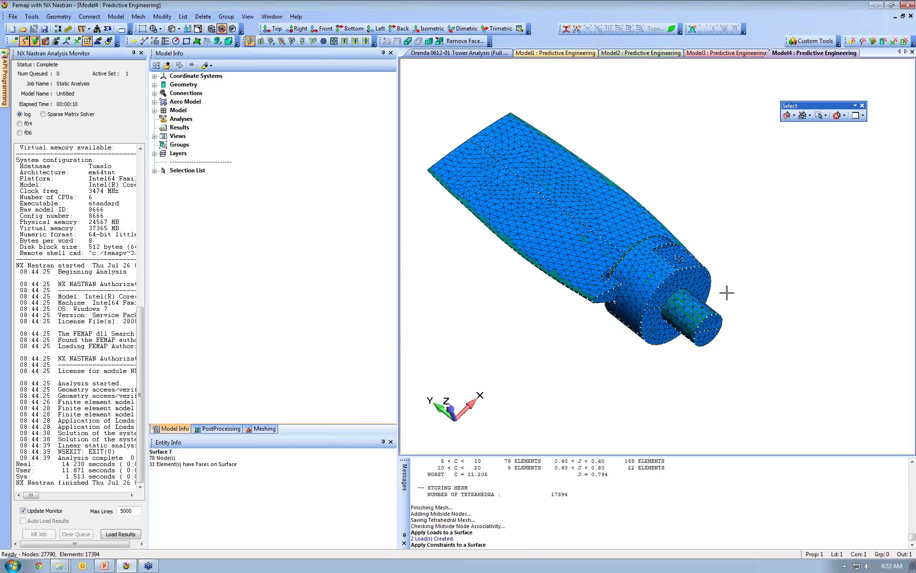
Step: Turn on the display of all loads and constraints in the view's entity visibility settings
key("ctrl+q")
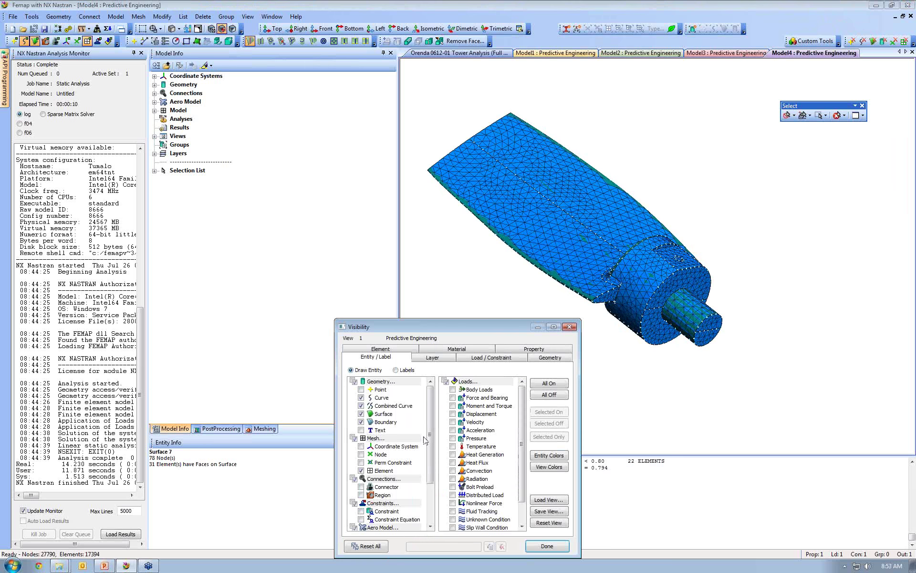
left_click(447, 381)
left_click(355, 503)
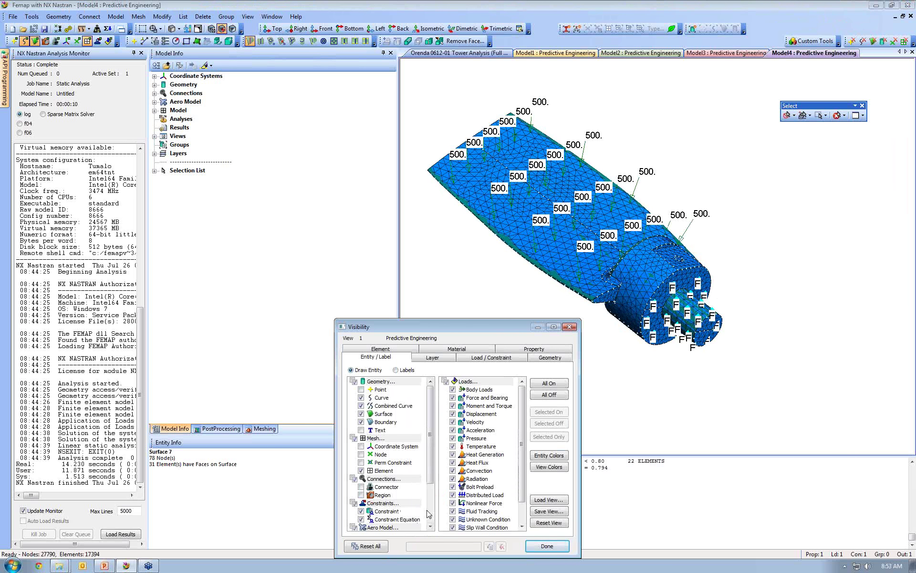
left_click(361, 389)
left_click(547, 545)
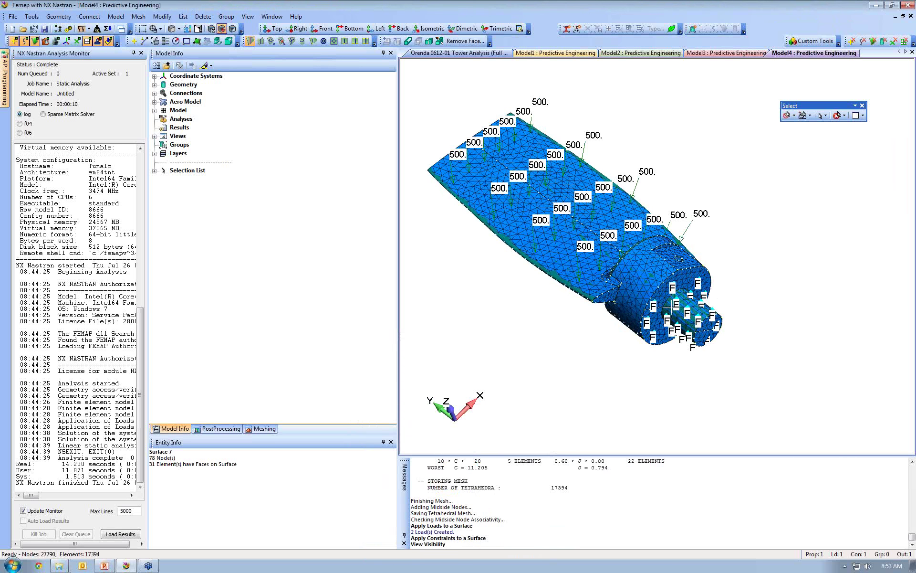
Step: Set the selection entity type to Property in place of Surface
right_click(721, 176)
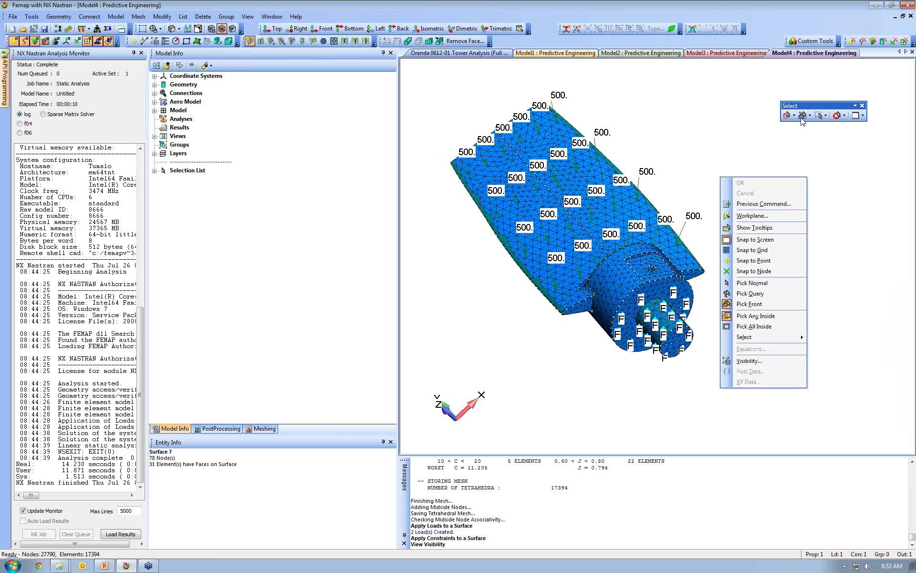
left_click(787, 115)
middle_click_drag(698, 321, 704, 311)
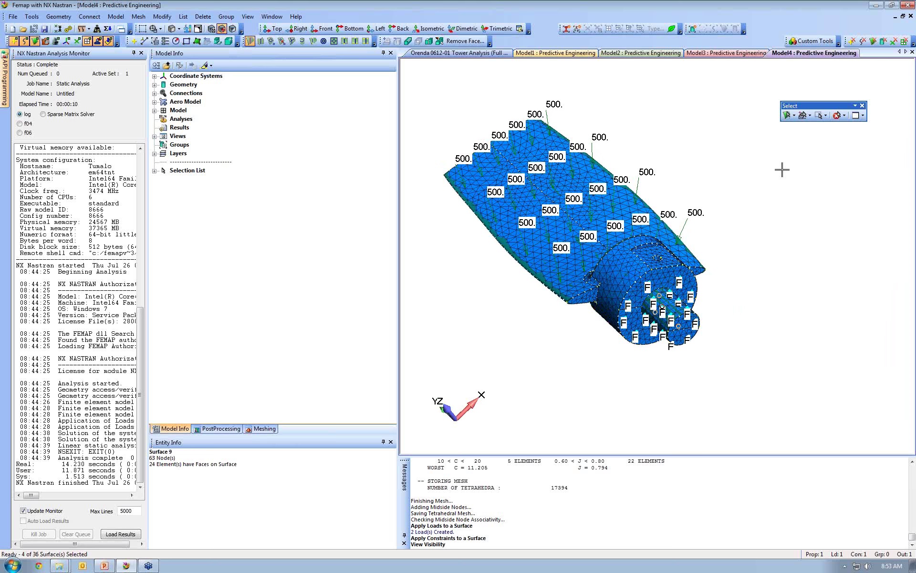
right_click(765, 173)
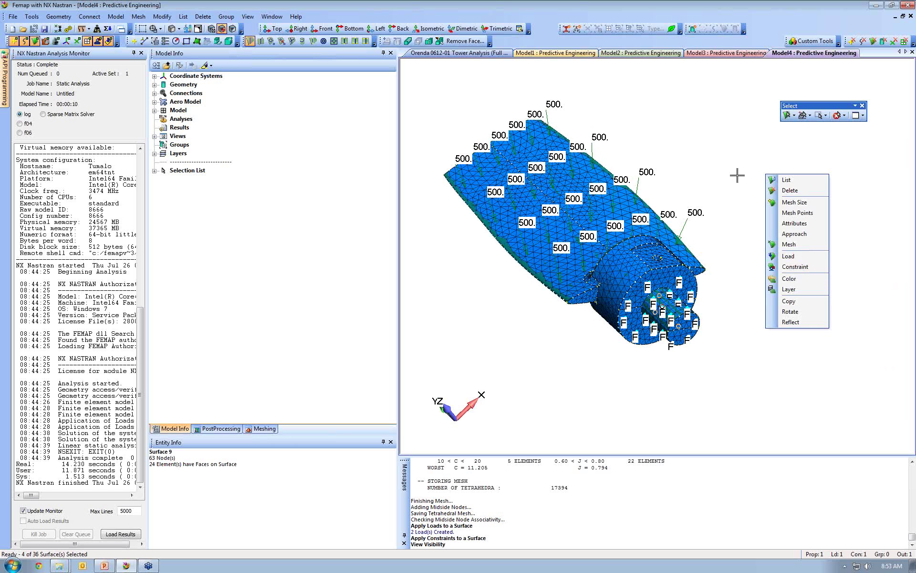
left_click(794, 115)
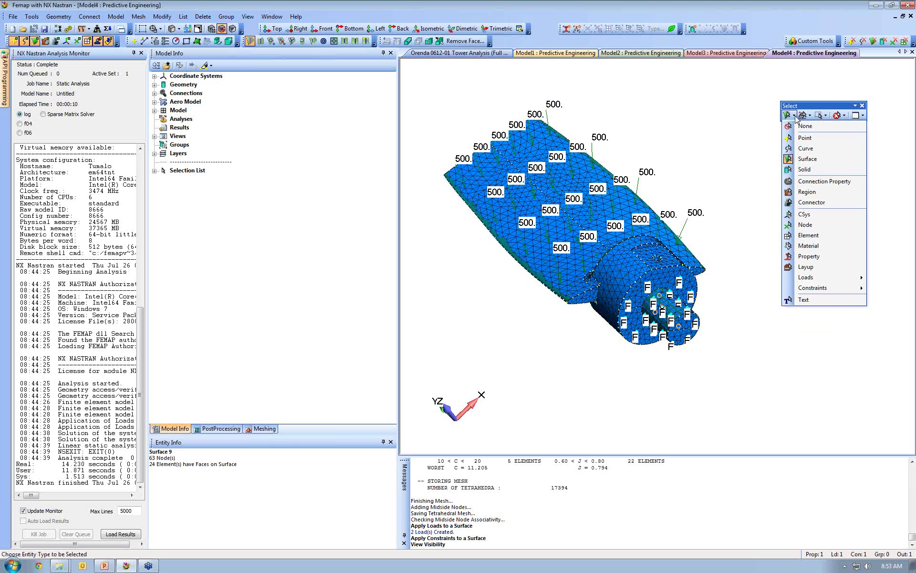
left_click(810, 256)
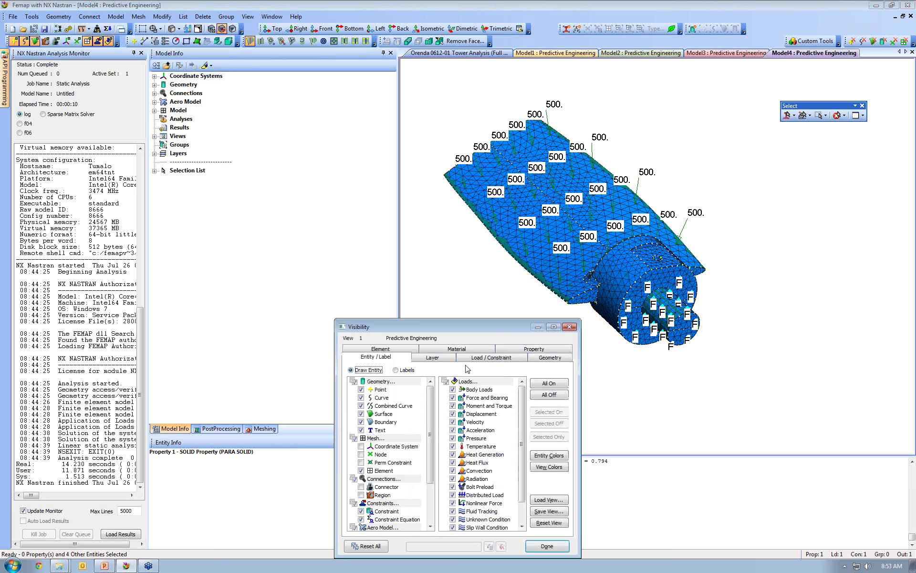
Step: Toggle the property visibility of the SOLID Property off and back on in the Visibility settings
left_click(523, 354)
left_click(352, 380)
left_click(353, 380)
left_click(353, 380)
left_click(353, 380)
left_click(352, 373)
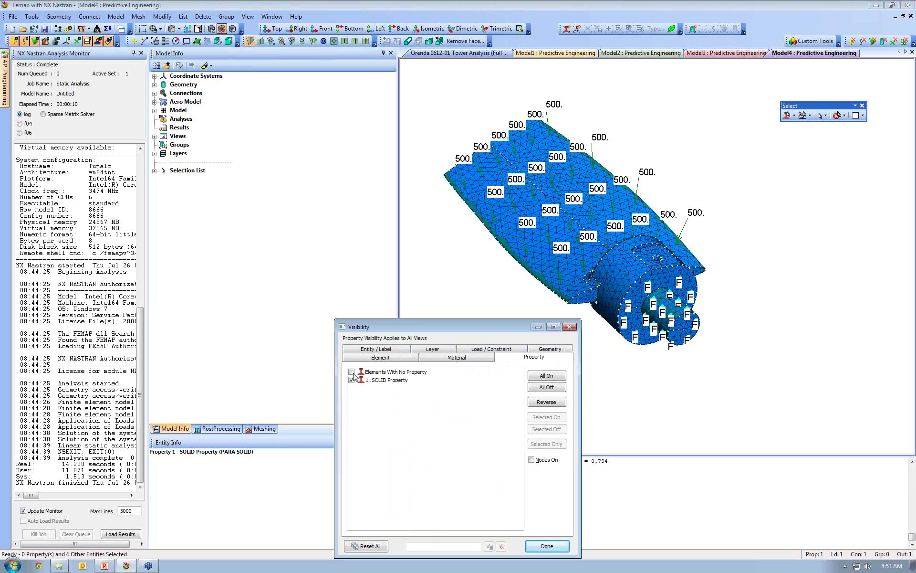
left_click(544, 546)
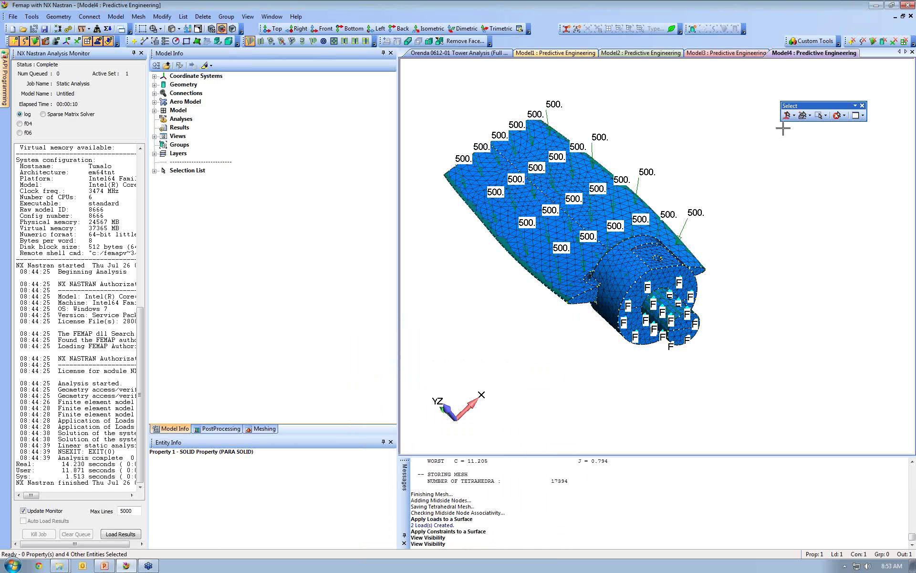
Step: Clear all currently selected entities, including the four base surfaces
left_click(837, 115)
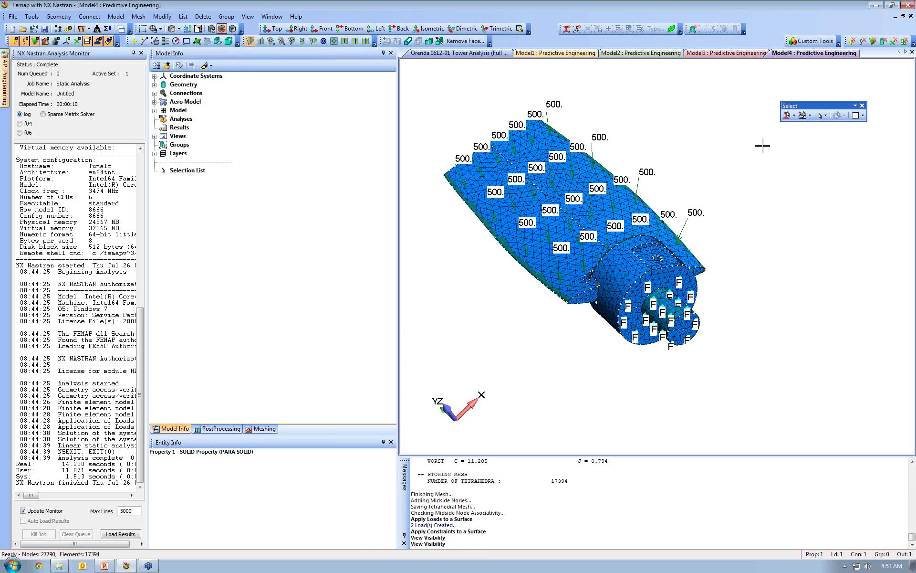
right_click(703, 151)
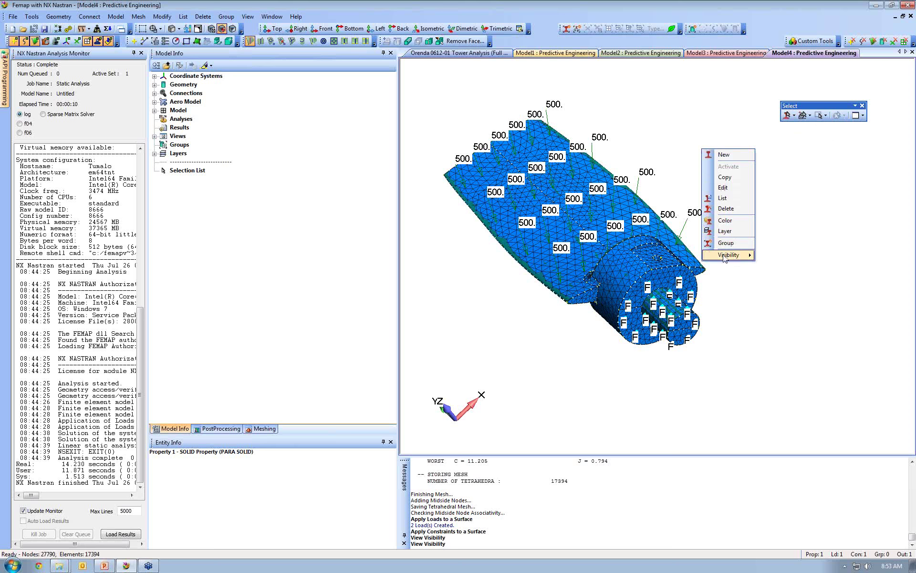
mouse_move(725, 258)
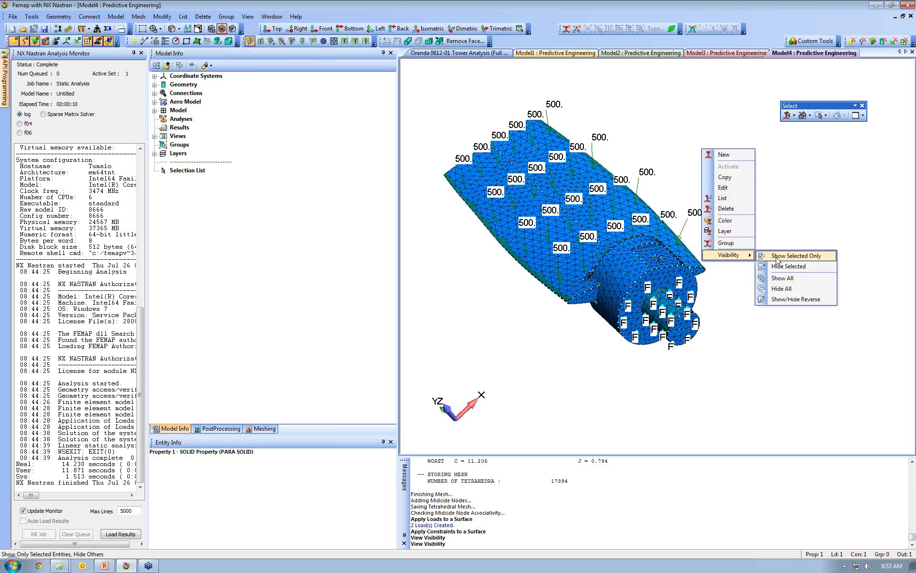
left_click(786, 212)
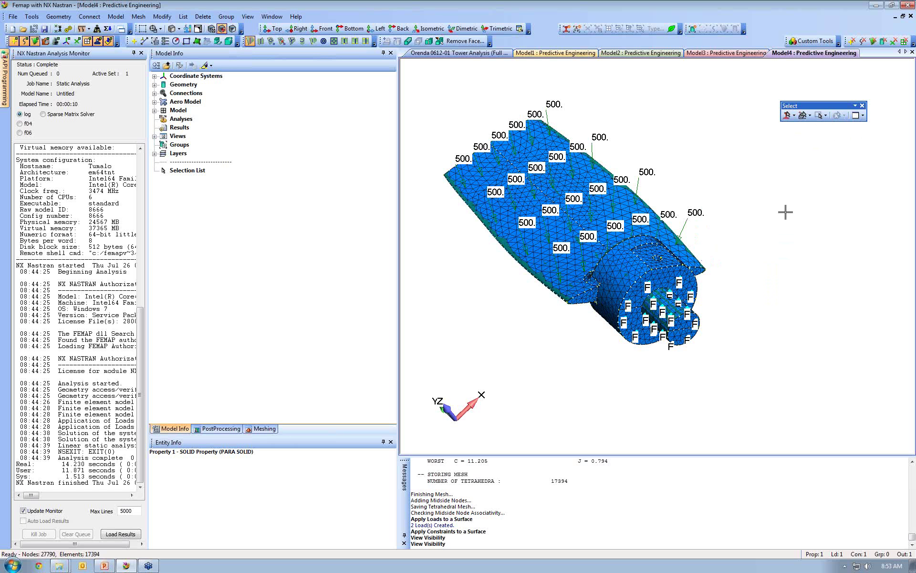
right_click(706, 161)
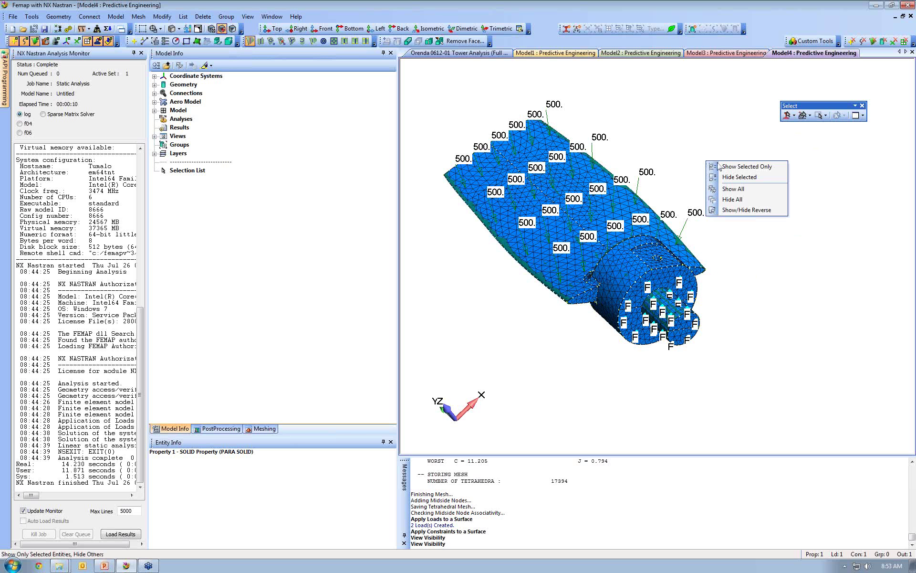
Step: Select the blade's solid property in the model view and hide its elements
left_click(611, 248)
right_click(621, 255)
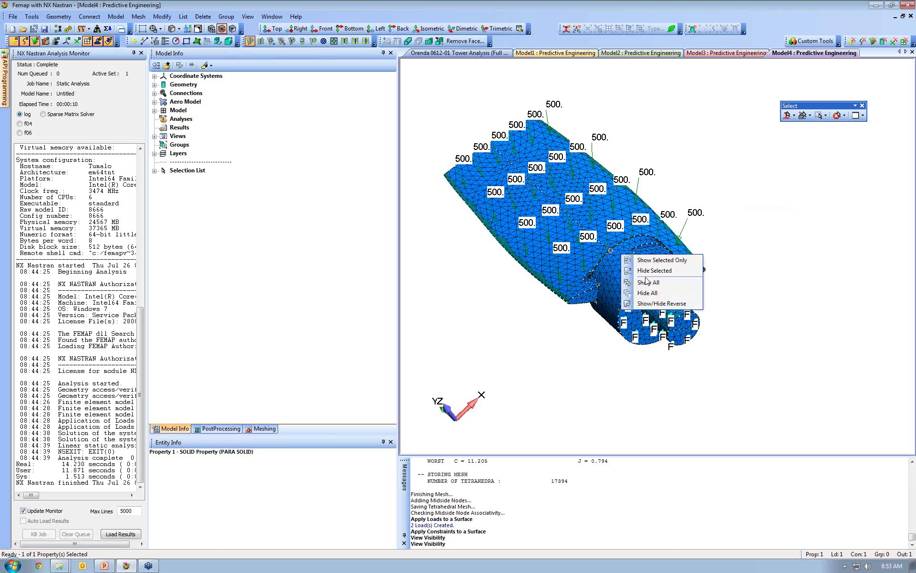
left_click(645, 271)
mouse_move(648, 273)
middle_mouse_down()
mouse_move(568, 275)
mouse_move(644, 274)
middle_mouse_up()
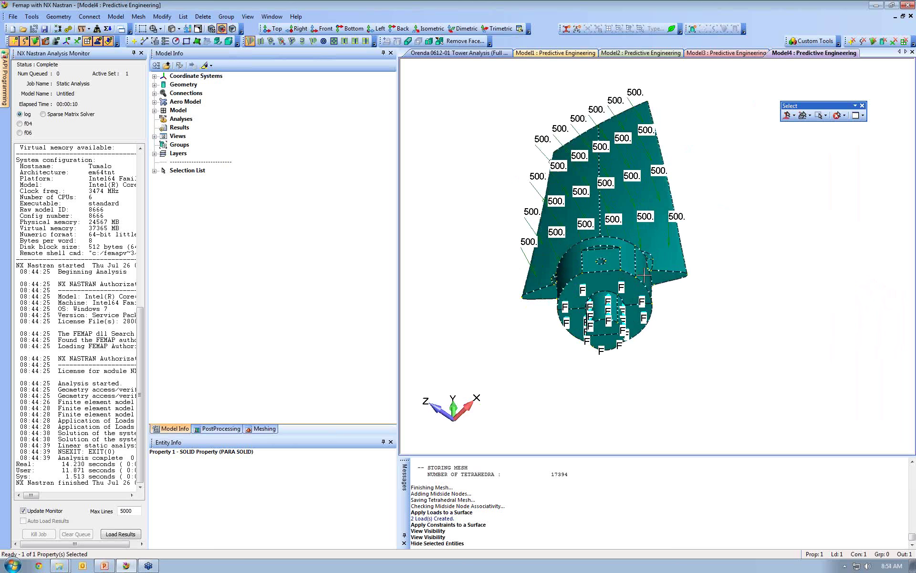
Step: Show all hidden entities again so the blade's meshed elements are displayed
middle_click_drag(594, 224, 660, 144)
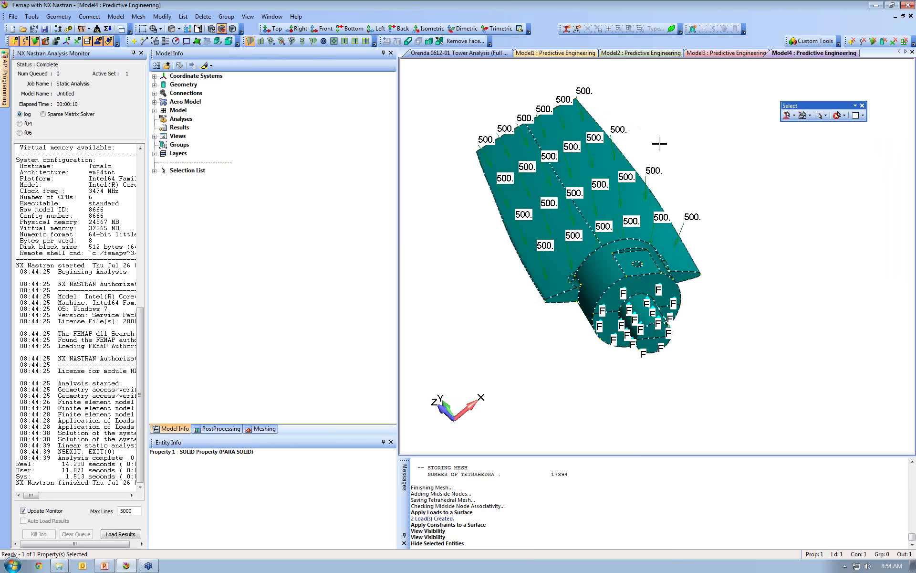
right_click(660, 117)
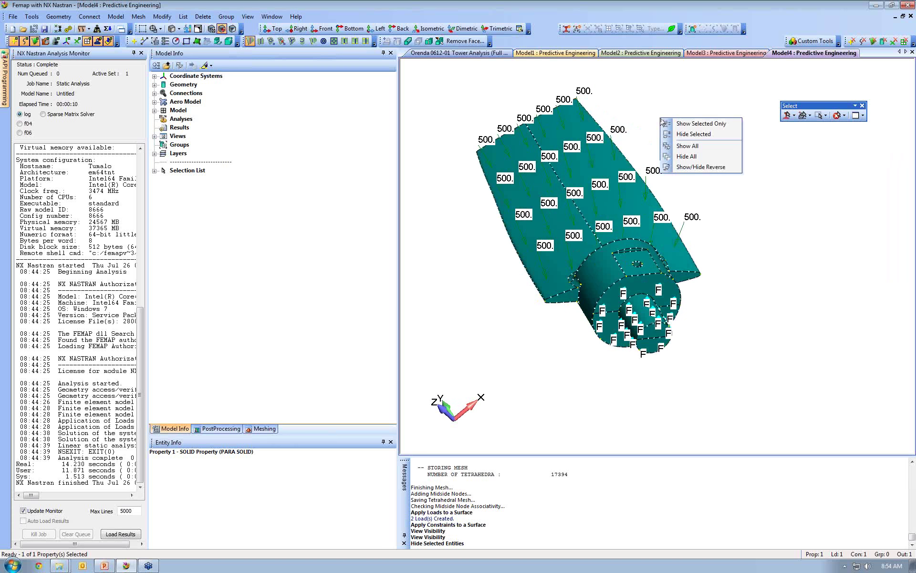
left_click(682, 146)
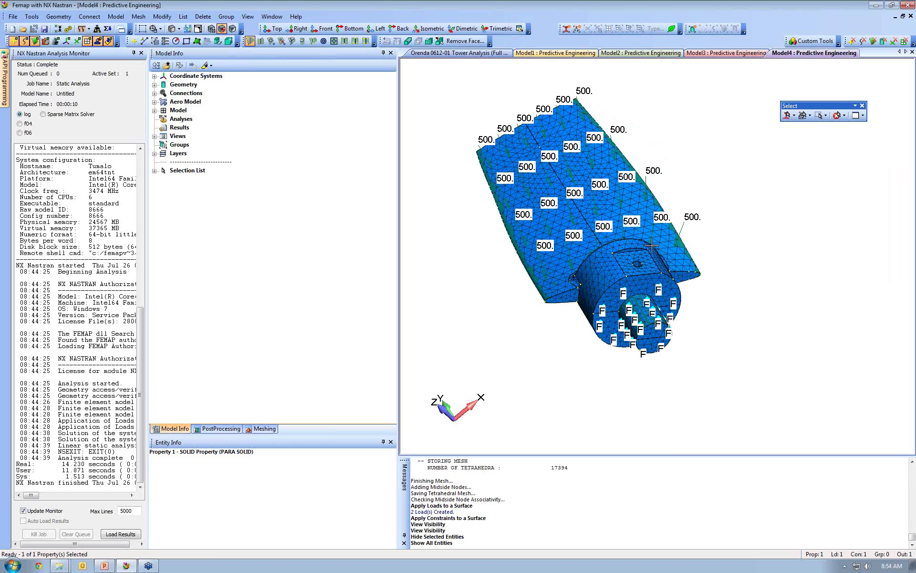
middle_click_drag(644, 248, 657, 248)
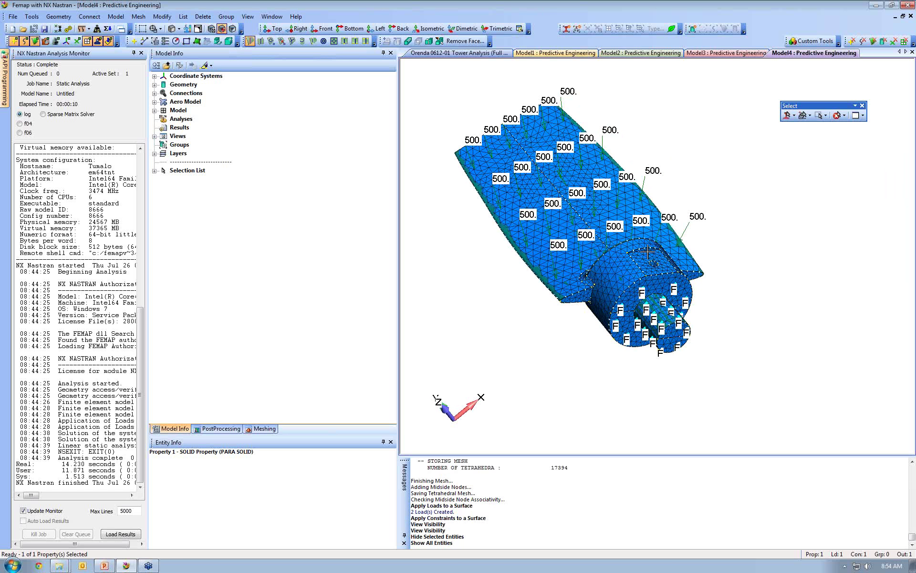
left_click(794, 116)
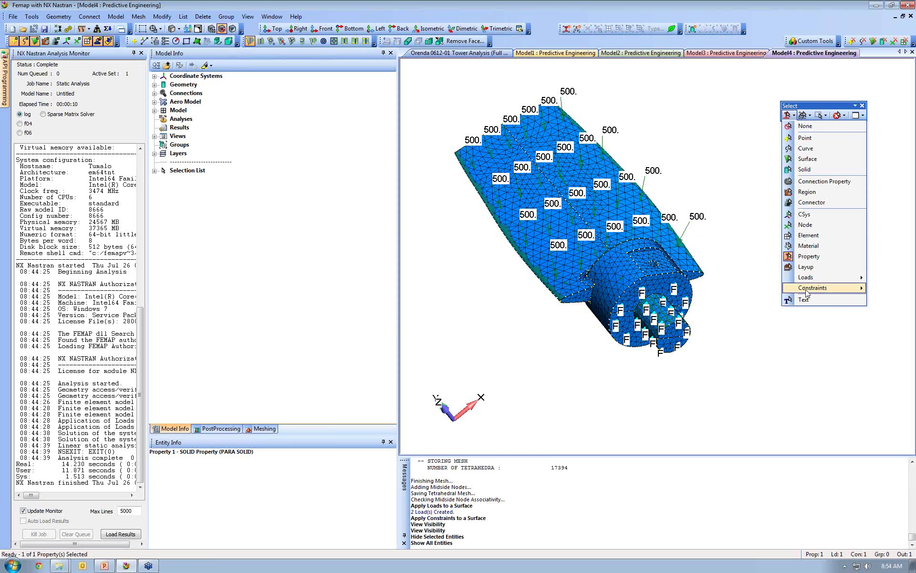
mouse_move(830, 282)
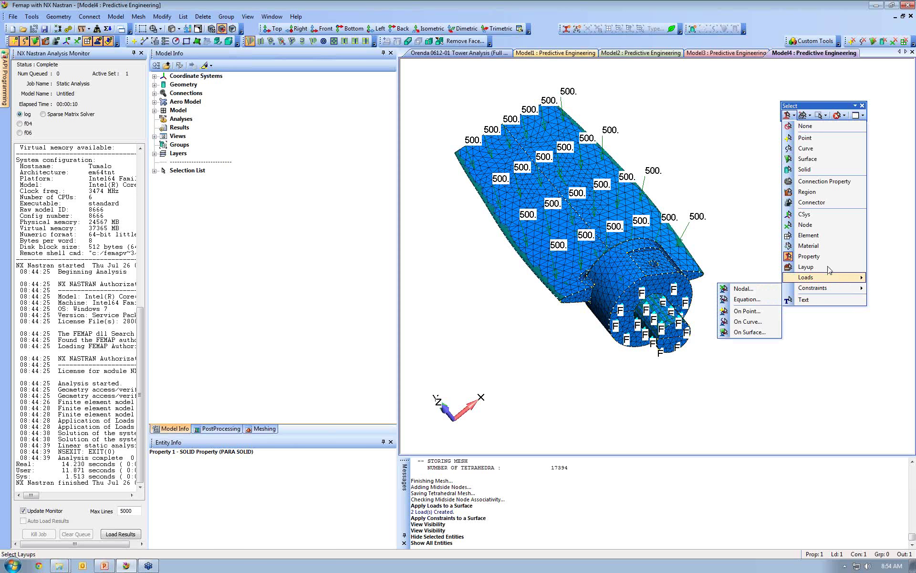
left_click(792, 116)
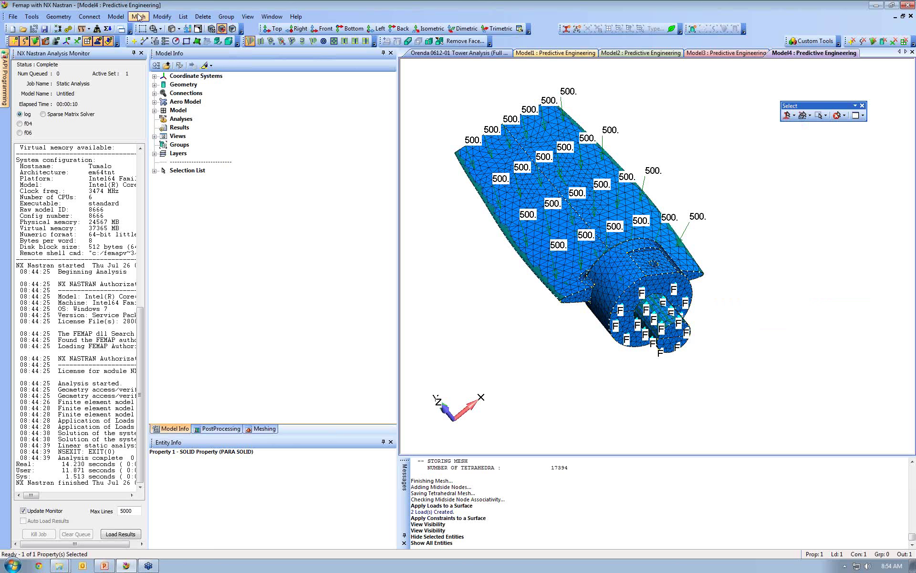
Step: Create an NX Nastran static analysis set titled Static Analysis with the default solution options and run the analysis
left_click(117, 17)
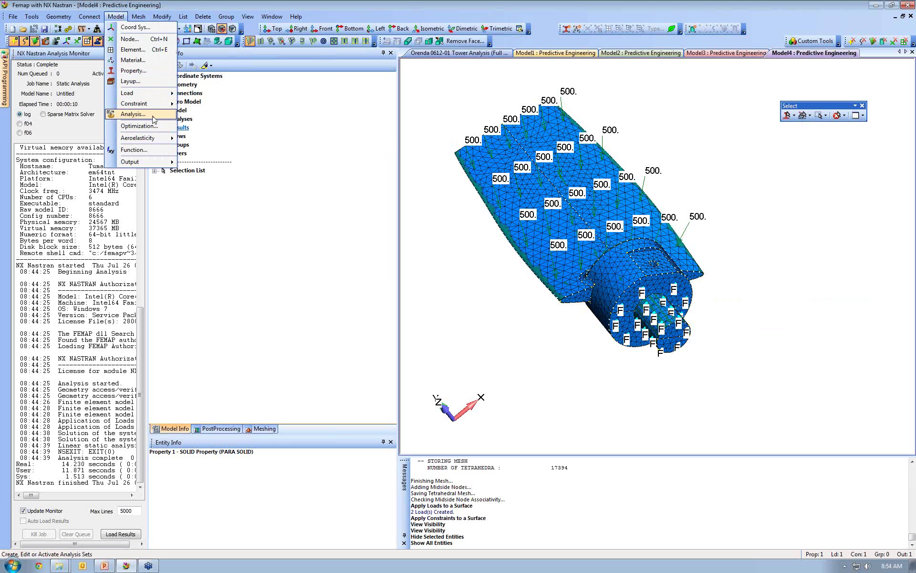
left_click(133, 114)
left_click(521, 353)
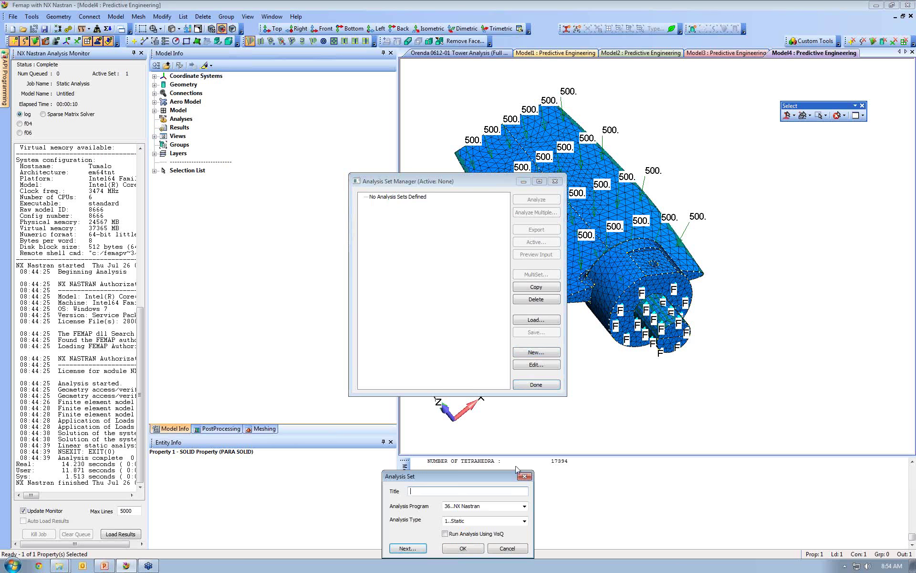
type("Static Analysis")
key("Return")
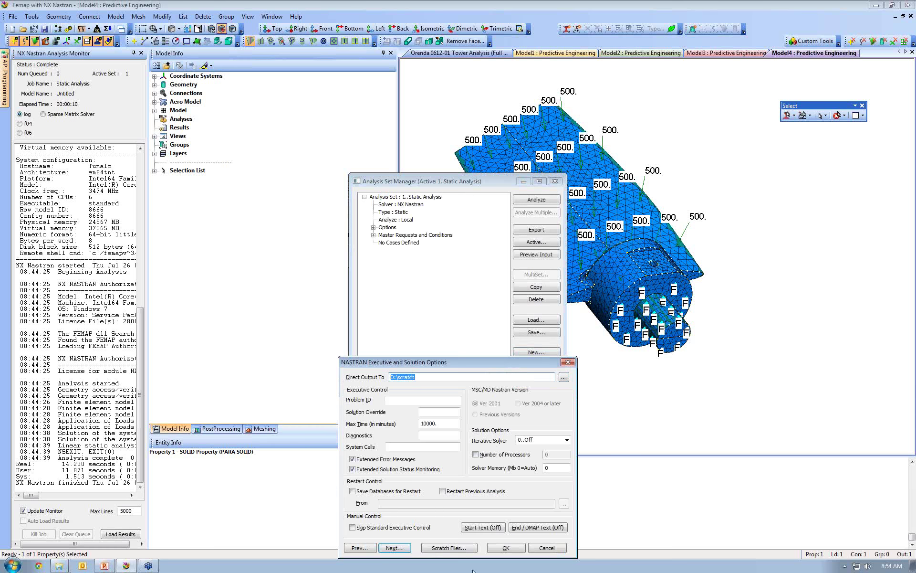
left_click(507, 548)
left_click(549, 202)
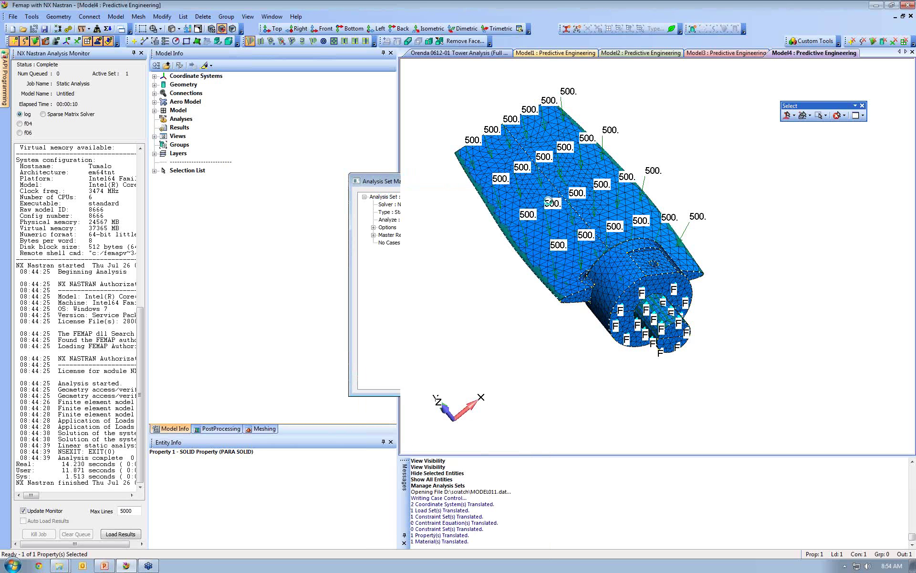
Step: Display the NX NASTRAN Case 1 results as a deformed shape and elemental contour, both of Total Translation
middle_click_drag(534, 237, 559, 240)
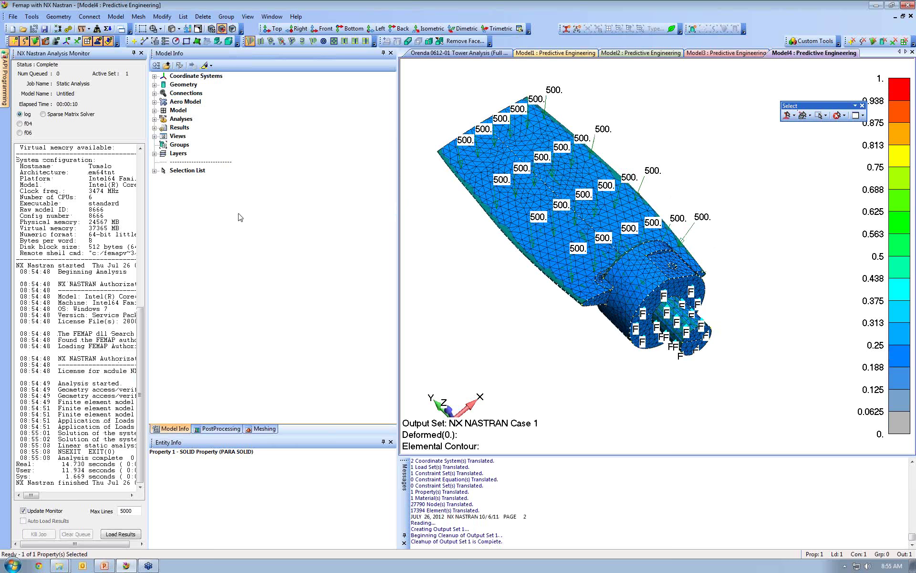
key("F5")
left_click(491, 550)
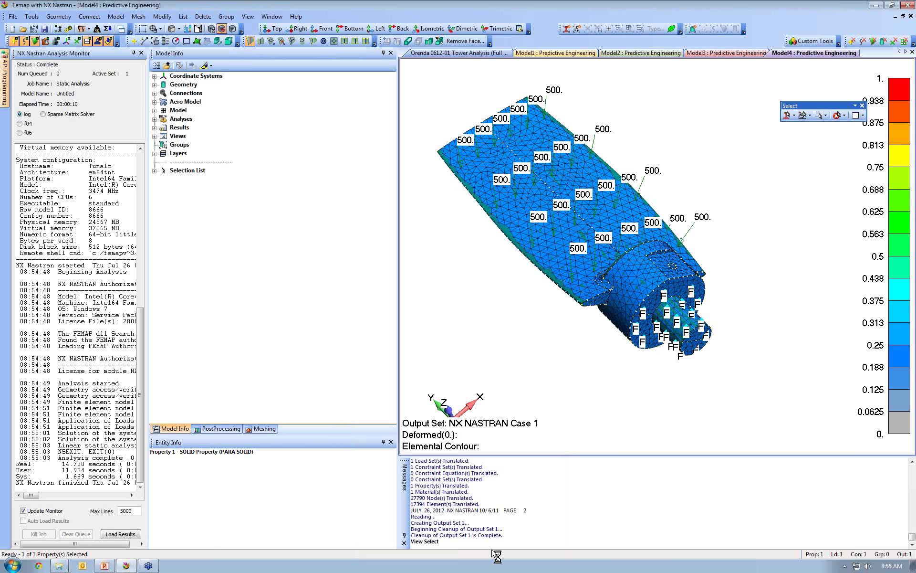
mouse_move(590, 284)
middle_mouse_down()
mouse_move(654, 210)
mouse_move(626, 221)
mouse_move(597, 266)
middle_mouse_up()
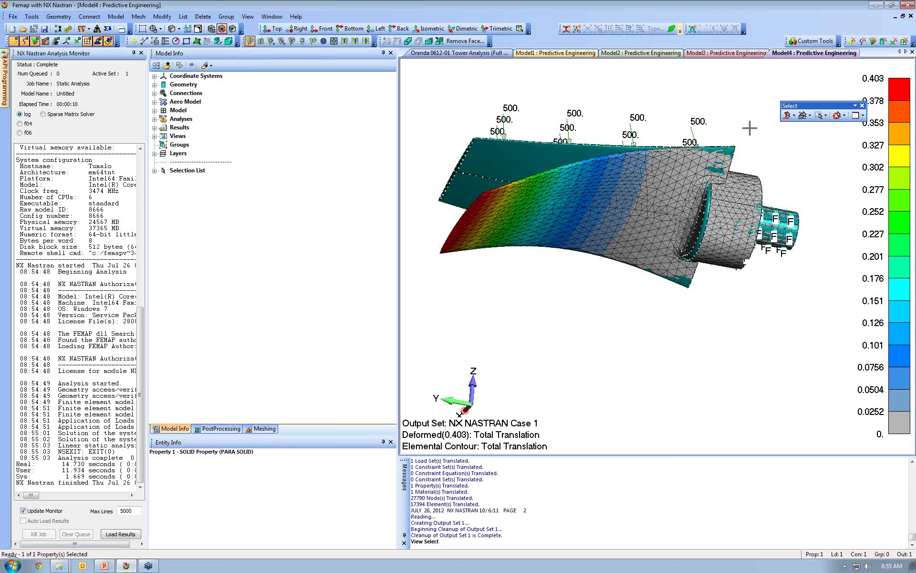
right_click(718, 108)
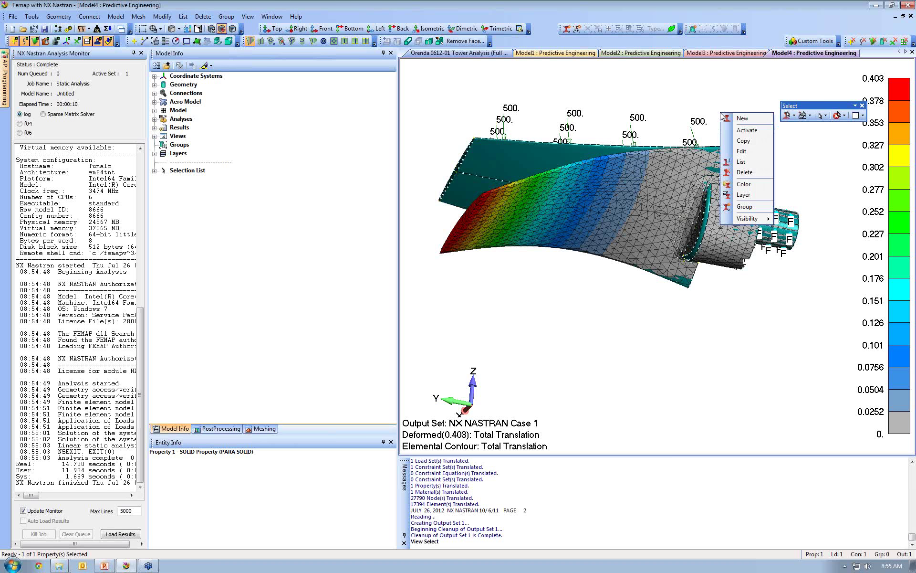
right_click(692, 103)
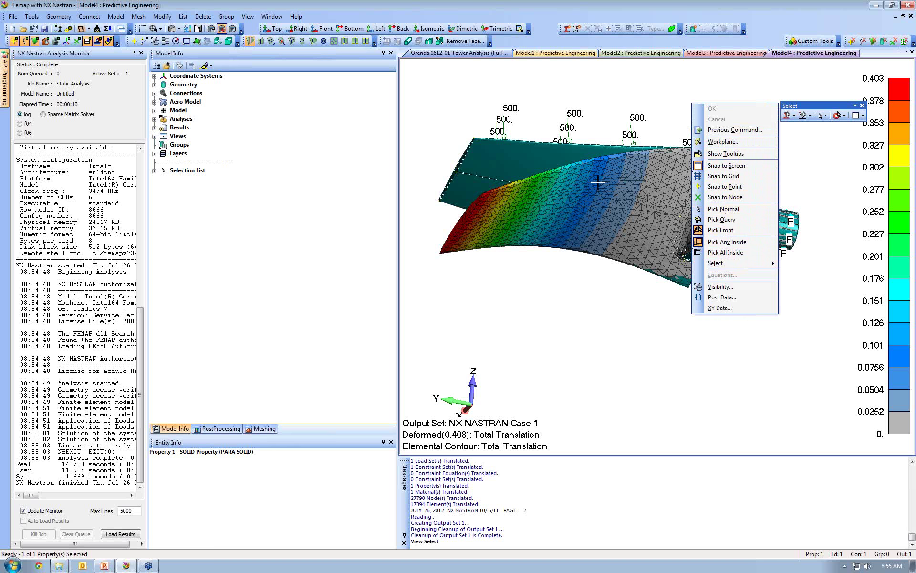
right_click(616, 114)
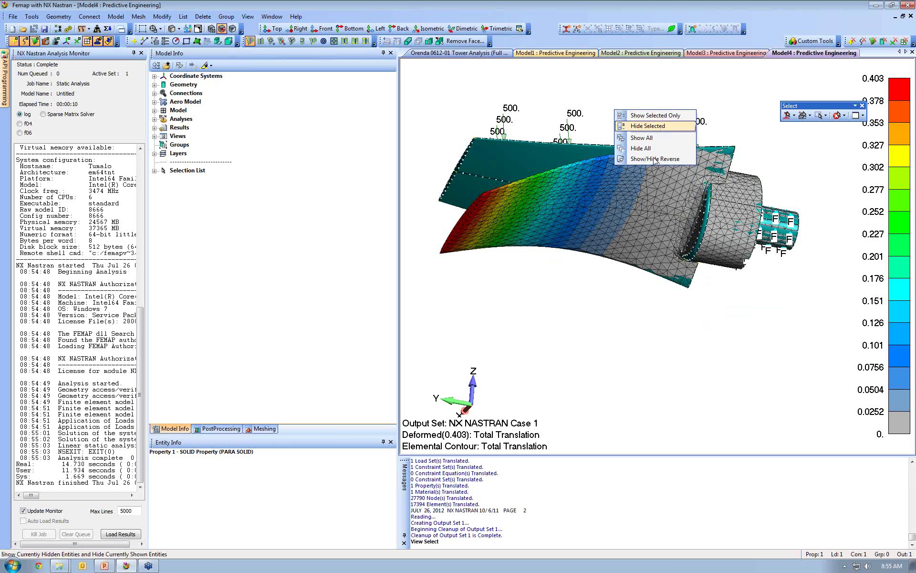
left_click(626, 348)
middle_click_drag(643, 330, 638, 312)
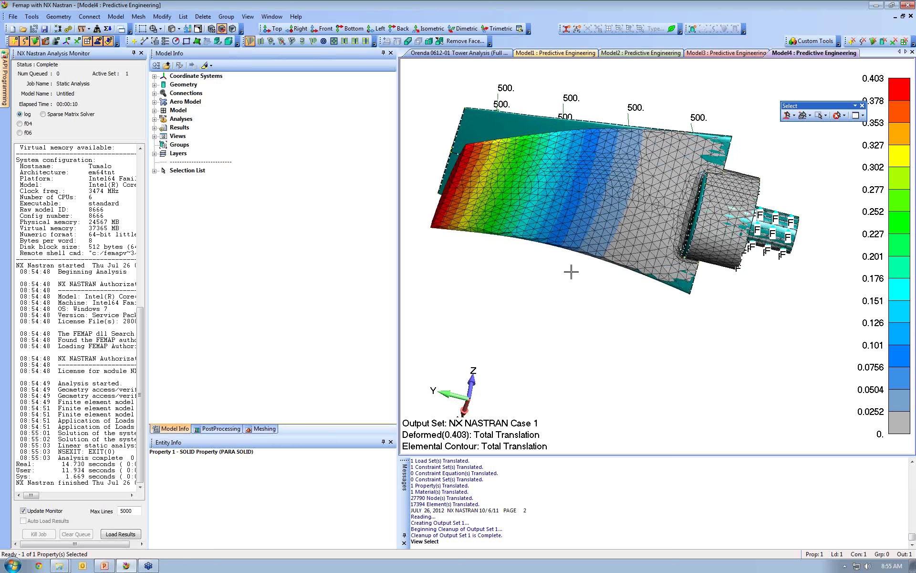
Step: Create a new model and import the geometry file Plate Model.x_t with a geometry scale factor of 39.37
left_click(12, 30)
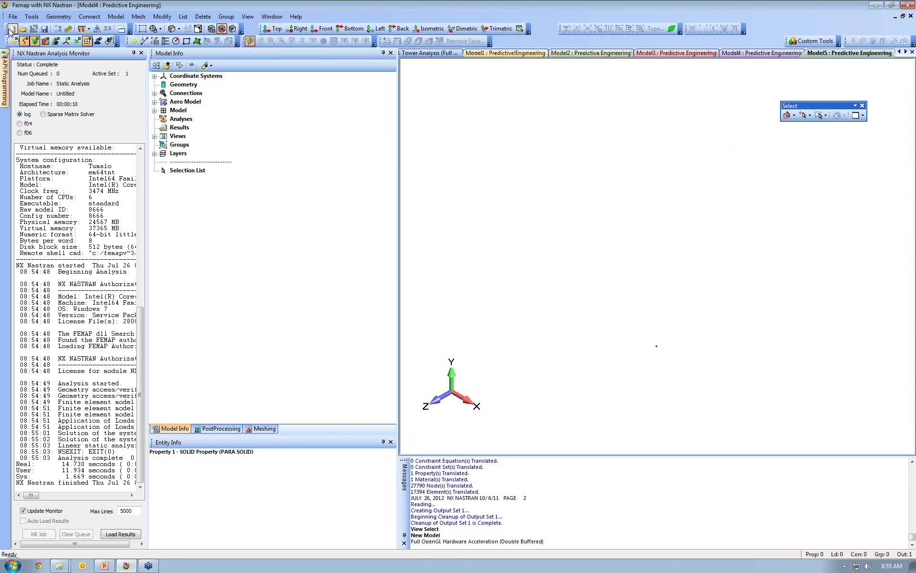
left_click(12, 17)
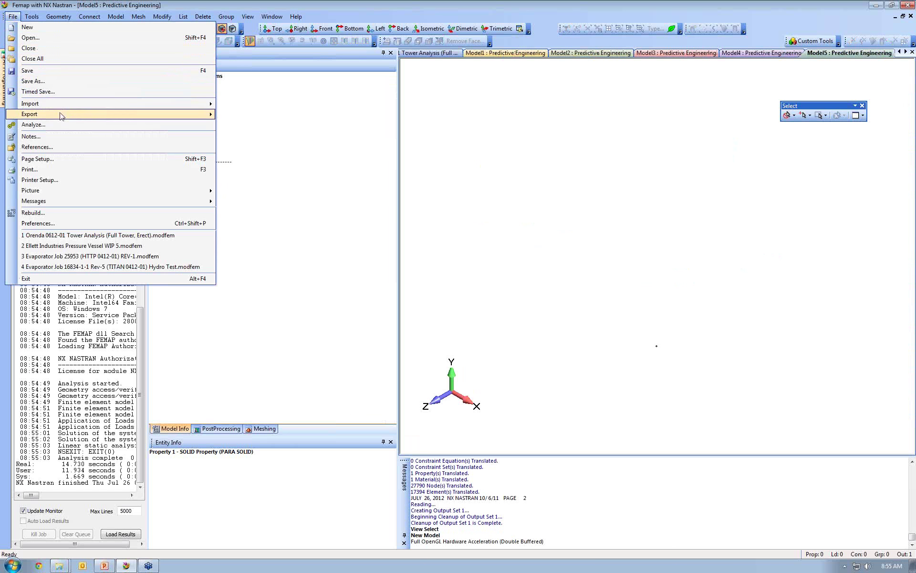
mouse_move(63, 109)
left_click(241, 105)
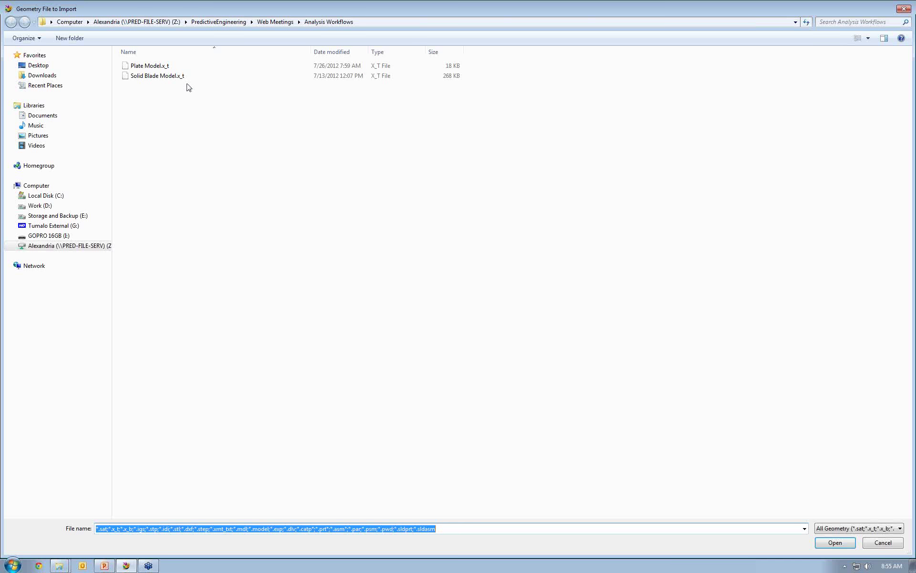
left_click(150, 66)
left_click(835, 543)
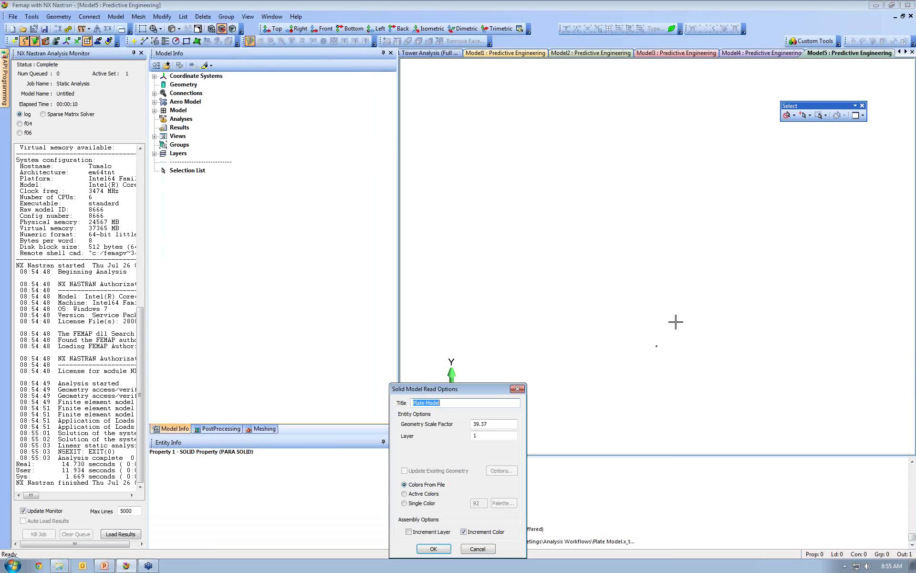
left_click(432, 548)
middle_click_drag(590, 200, 440, 76)
middle_click_drag(444, 207, 498, 192)
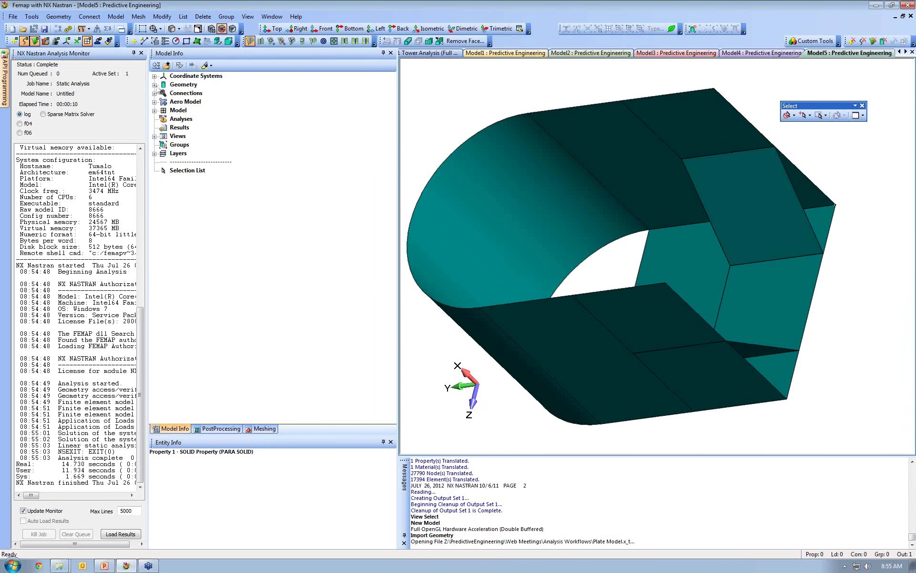
Step: Set the Plate Model solid's mesh size to 0.94341 for tet meshing from the model tree
left_click(154, 85)
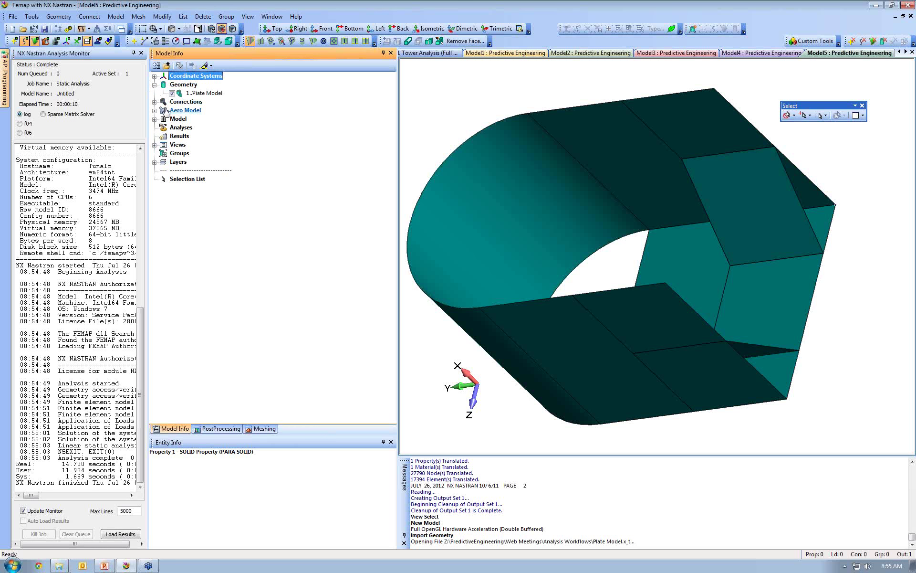
right_click(189, 94)
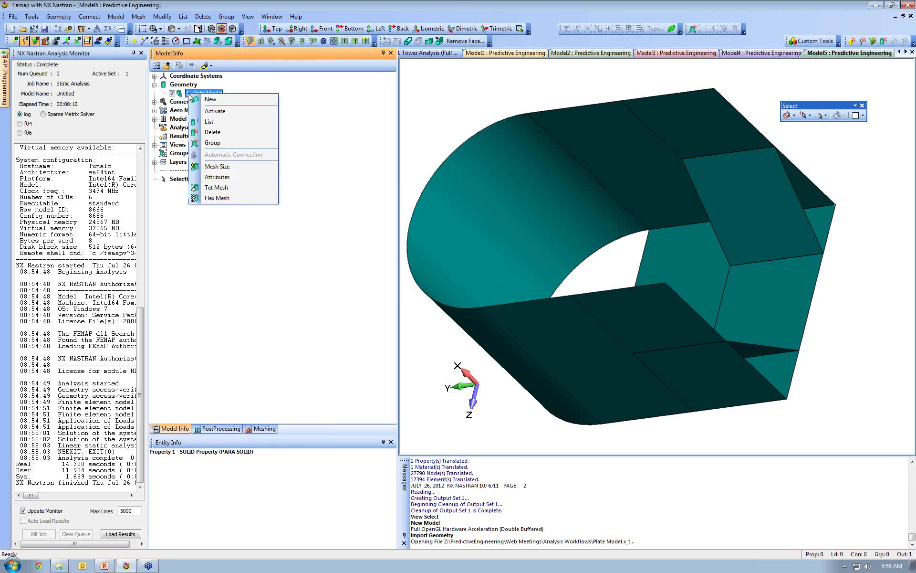
left_click(218, 167)
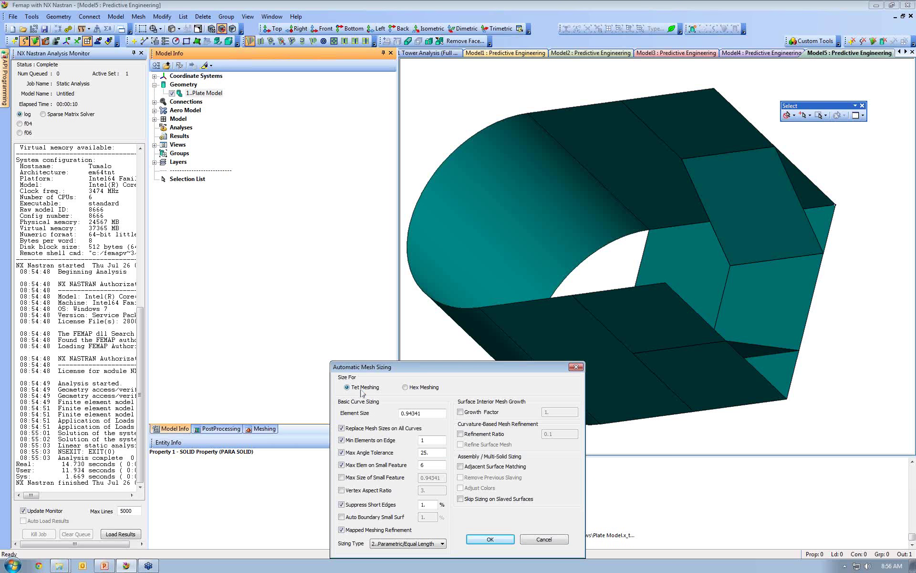
left_click(496, 538)
right_click(196, 96)
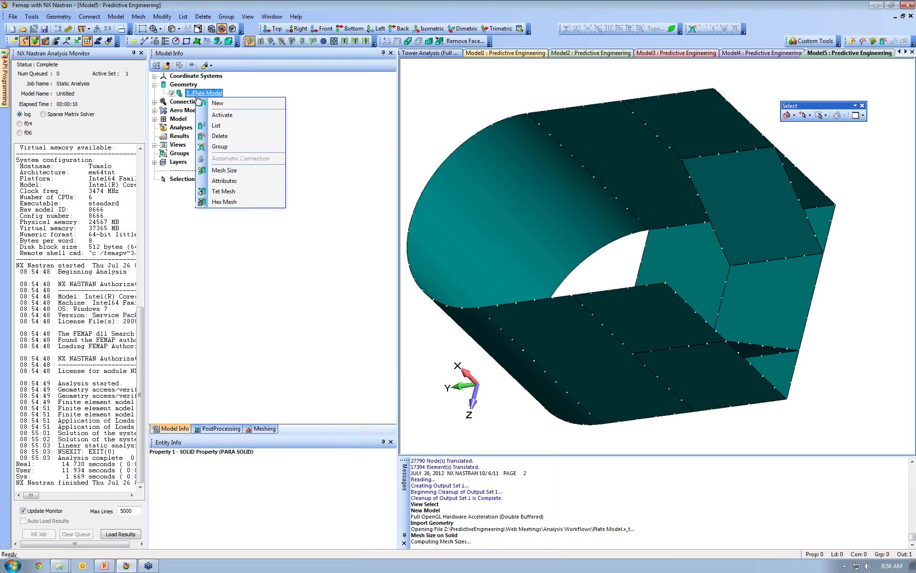
left_click(234, 203)
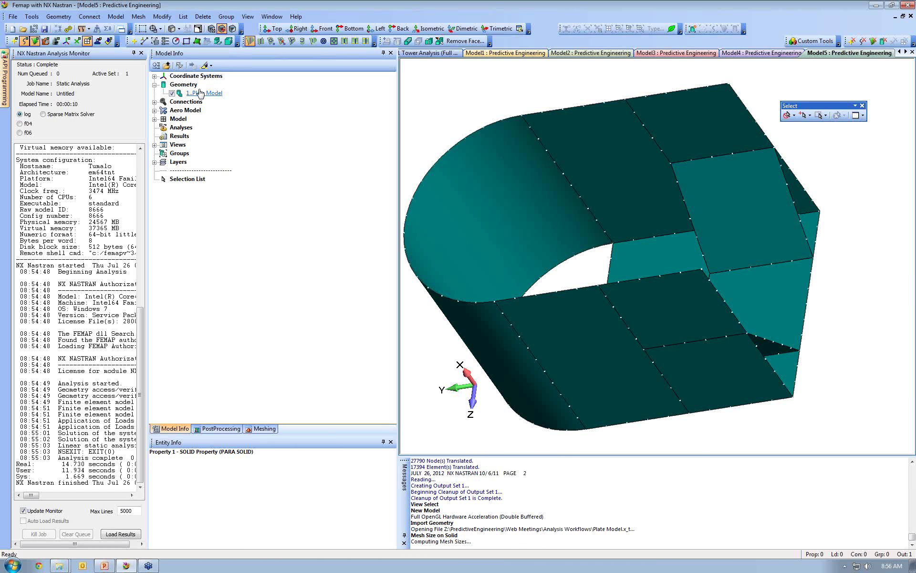
middle_click_drag(546, 281, 565, 280)
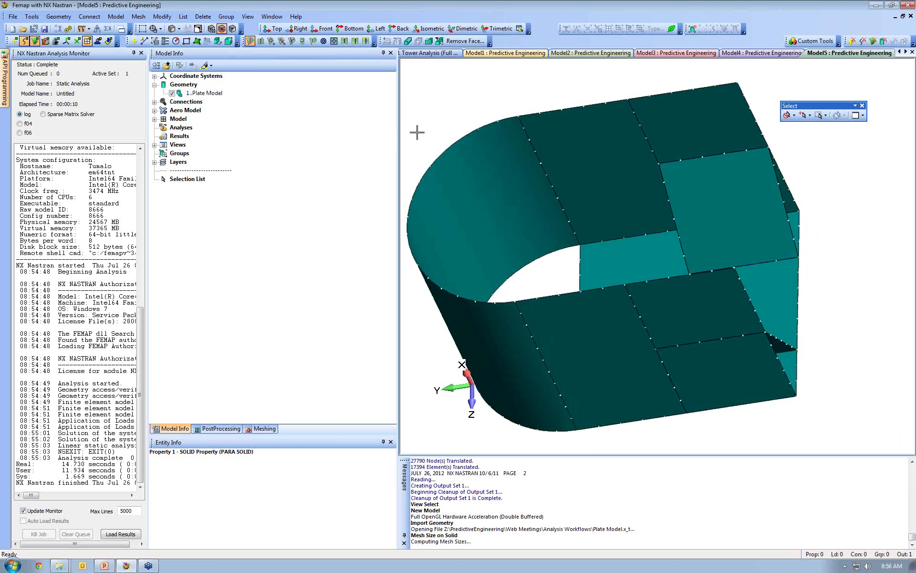
Step: Select the plate model's surfaces as a group with multiple selection enabled and set their element size to 0.94341
left_click(794, 116)
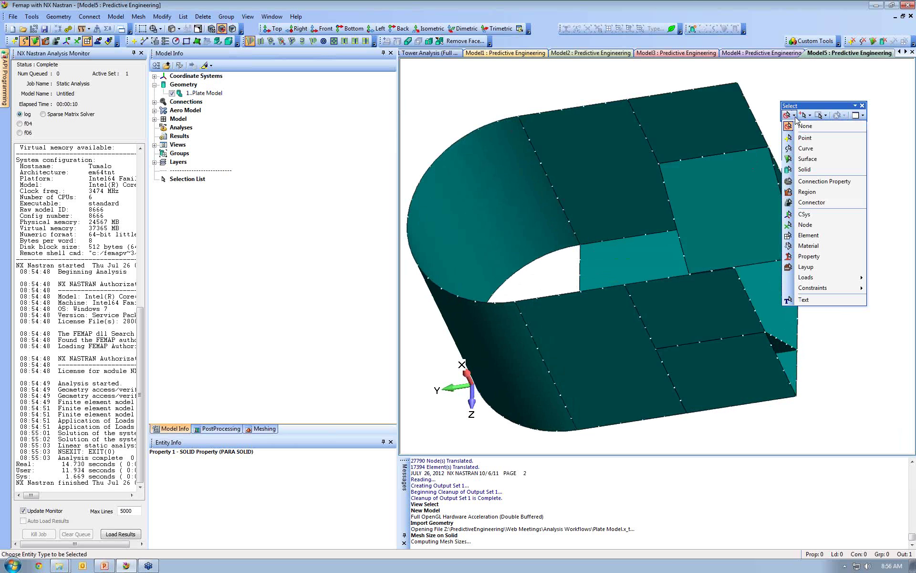
left_click(806, 159)
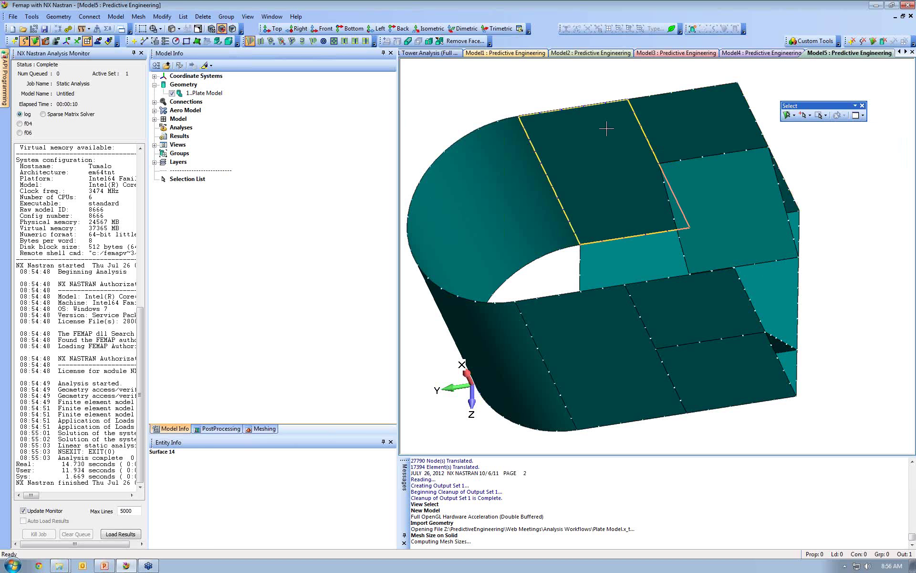
scroll(624, 216, "down", 3)
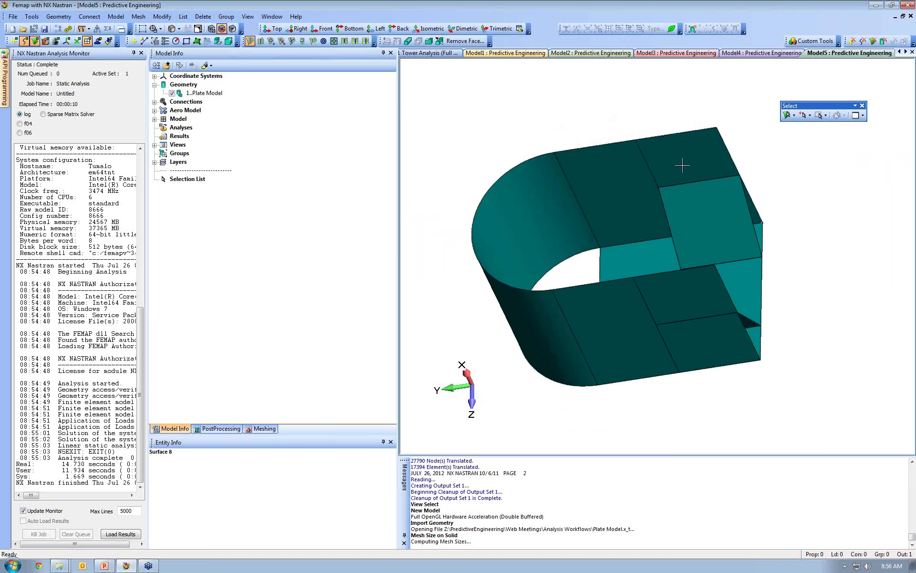
left_click(820, 116)
left_click(810, 117)
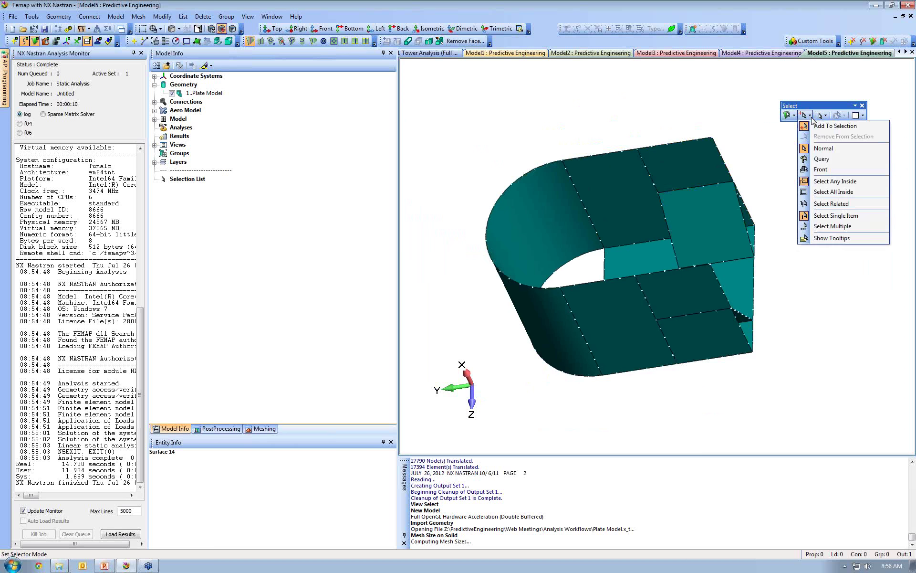
left_click(821, 226)
left_click_drag(644, 271, 796, 311)
right_click(569, 128)
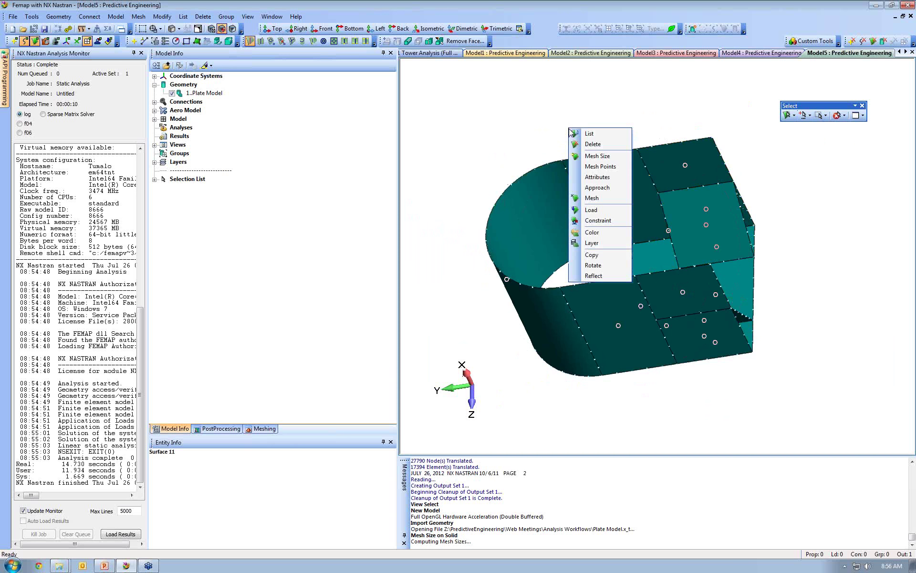
left_click(590, 156)
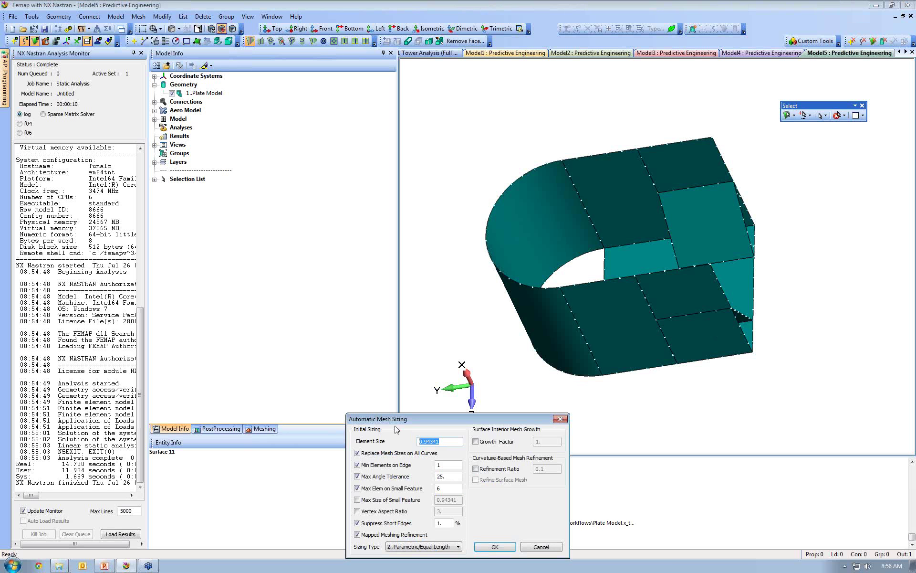
left_click(501, 545)
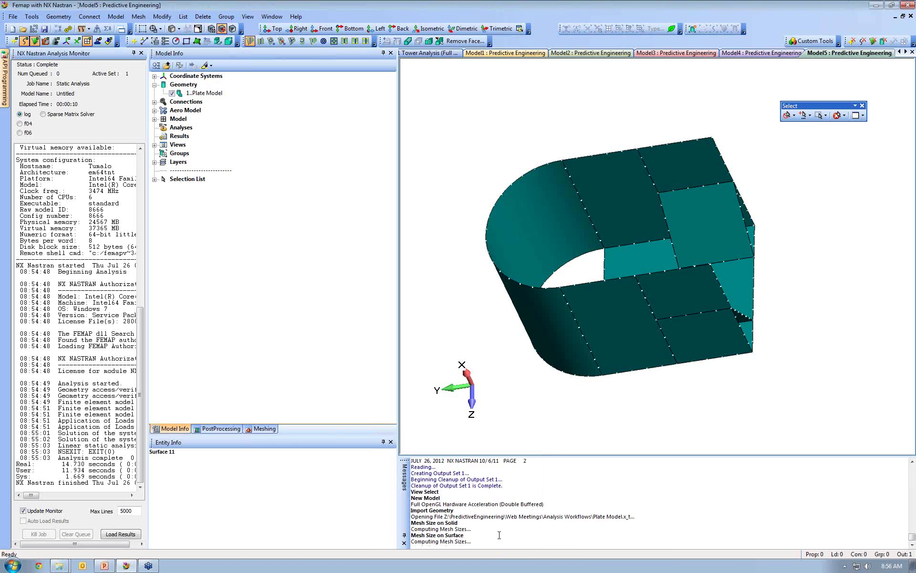
Step: Start meshing the selected surfaces and begin a new plate property with its thickness for them
left_click(787, 116)
middle_click_drag(766, 207, 745, 191)
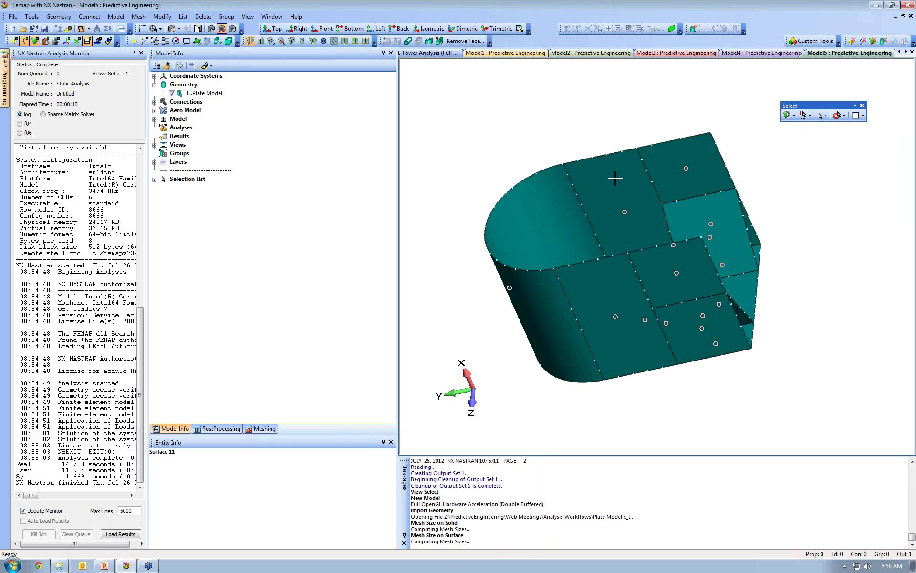
middle_click_drag(616, 267, 575, 159)
right_click(554, 124)
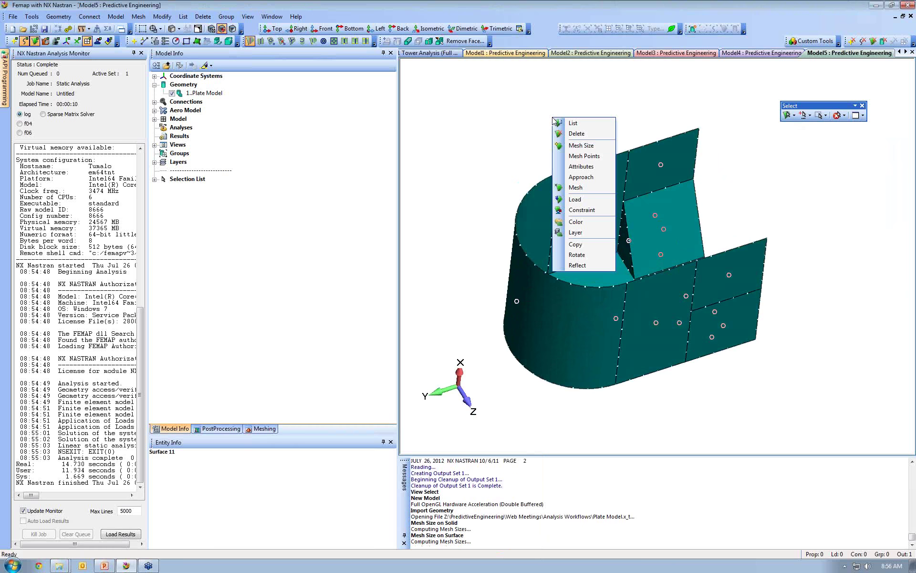
left_click(580, 189)
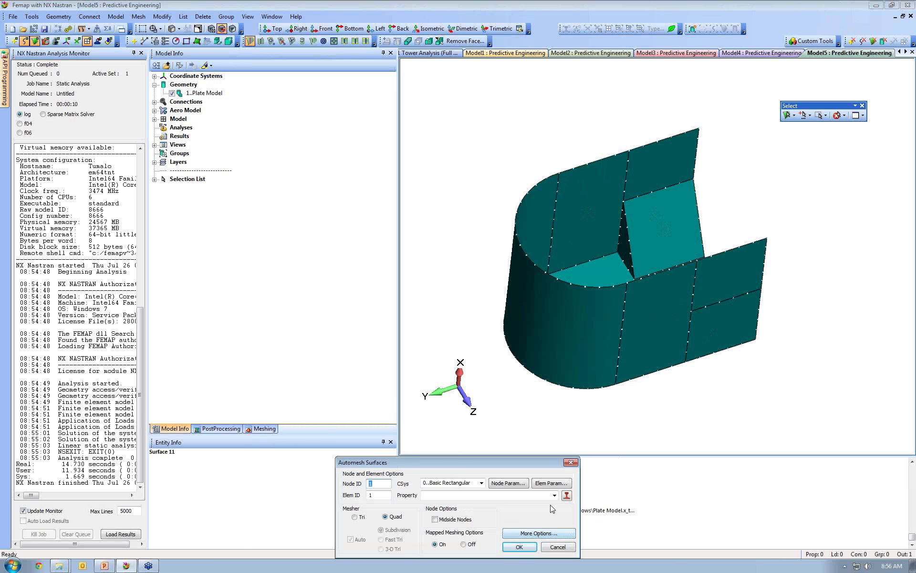
left_click(567, 496)
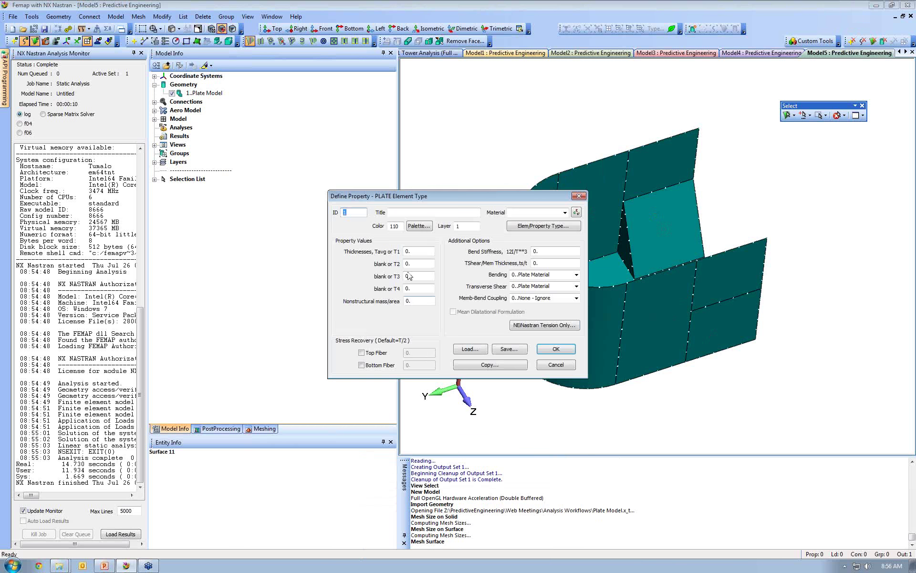
left_click(415, 249)
Step: Create a material for the plate property from the AISI 4340 Steel library entry
left_click(576, 212)
left_click(361, 397)
left_click(363, 220)
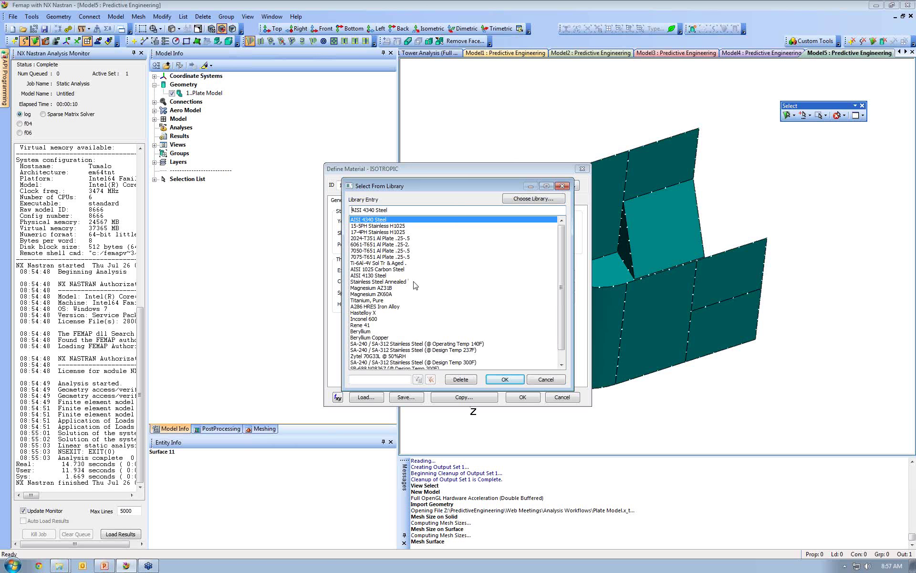
left_click(503, 379)
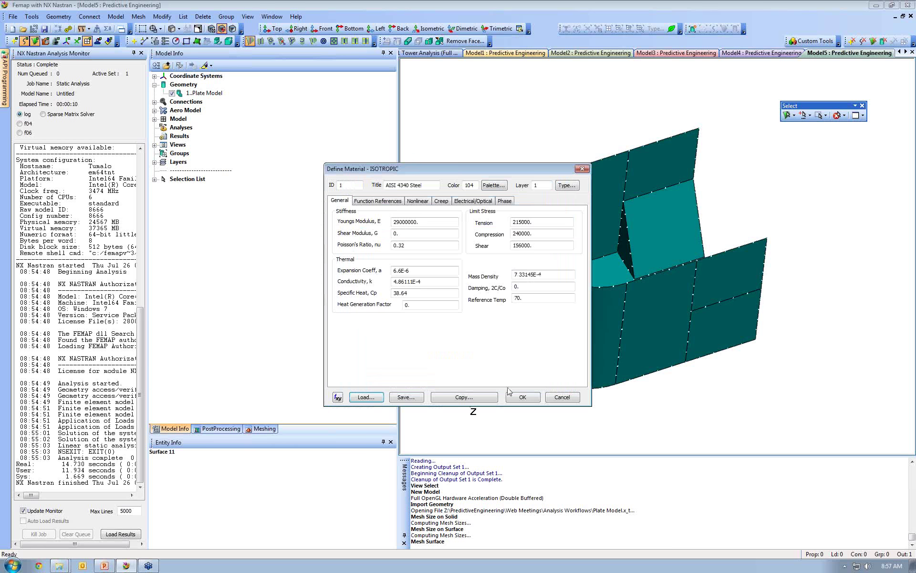
left_click(522, 397)
Step: Save the plate property and mesh the selected surfaces with quad elements using mapped meshing and that property
left_click(560, 350)
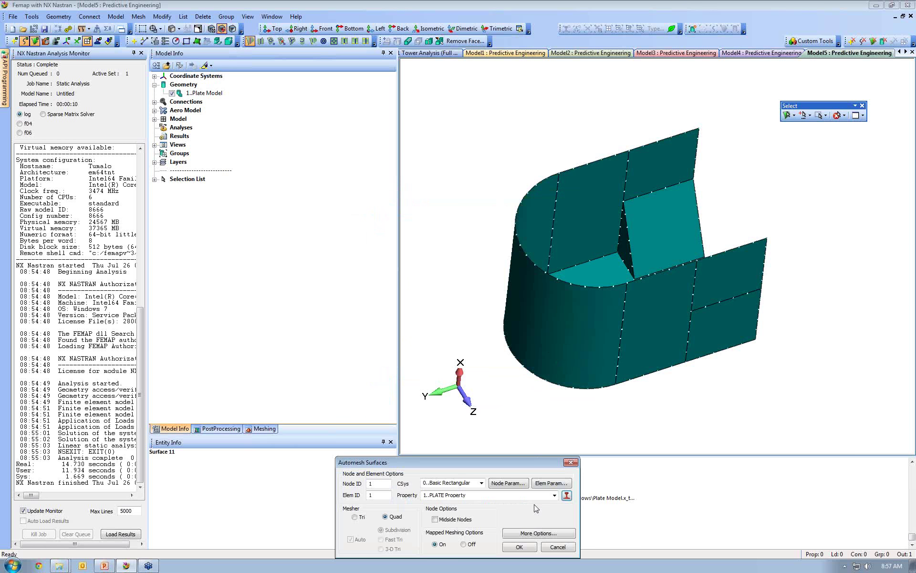
left_click(519, 546)
middle_click_drag(528, 447, 544, 380)
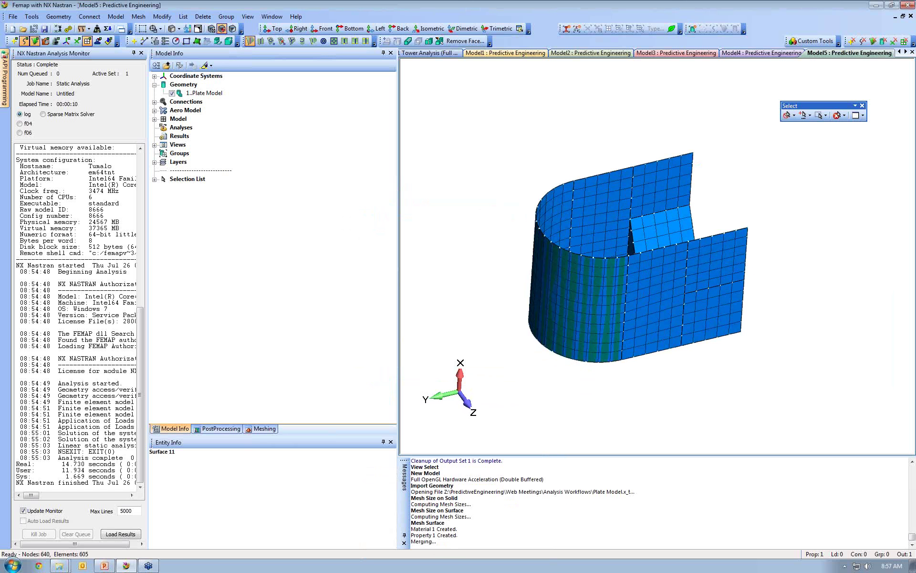
Step: Switch to the PowerPoint presentation, go to the GFX Measure API slide and show it full screen
key("alt+Tab")
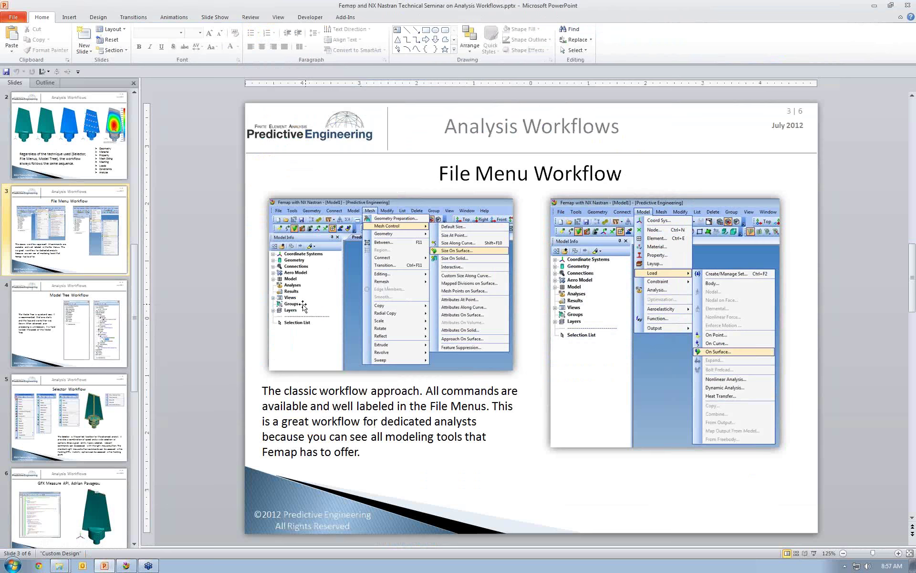
scroll(264, 312, "down", 2)
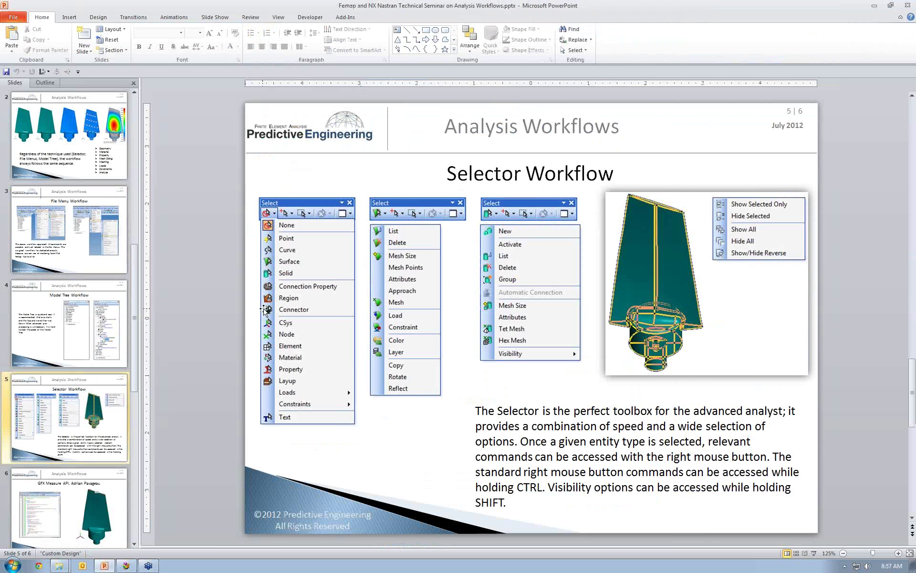
scroll(264, 310, "down", 1)
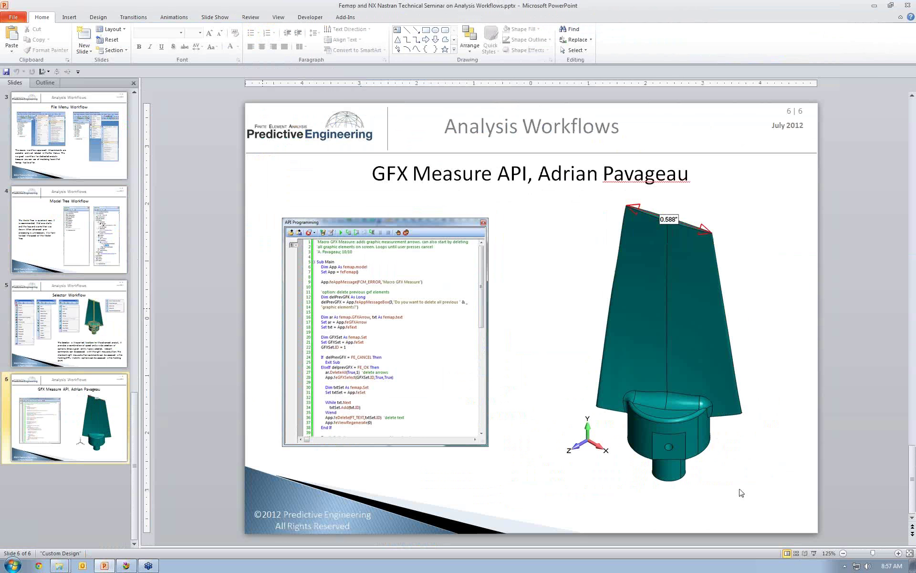
left_click(814, 553)
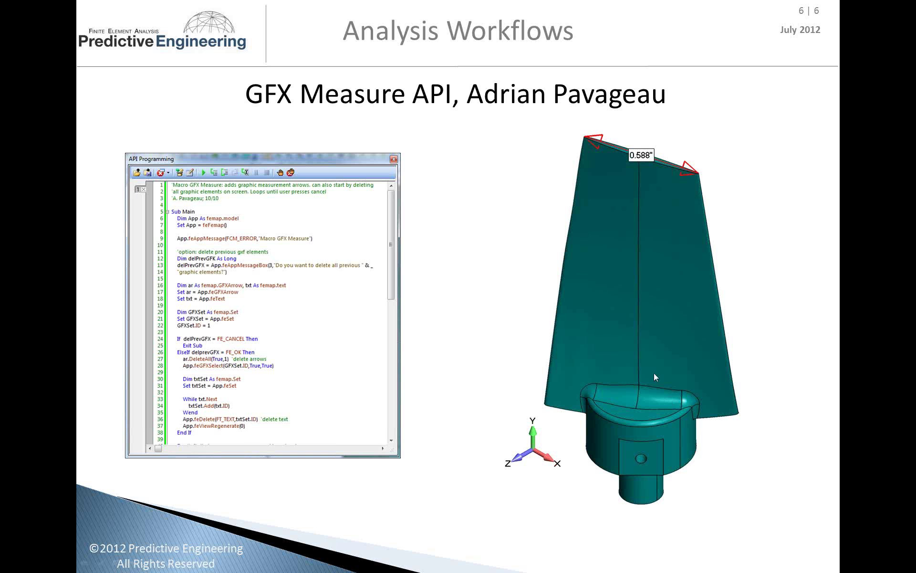